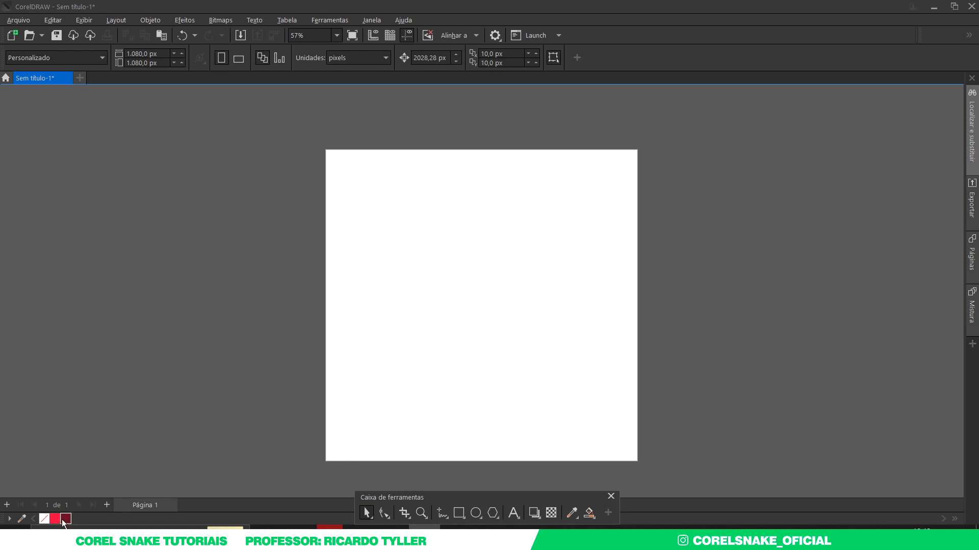
Pick the Ellipse tool to draw circles on the blank 1080 × 1080 px page.
{"action": "left_click", "coordinate": [476, 515]}
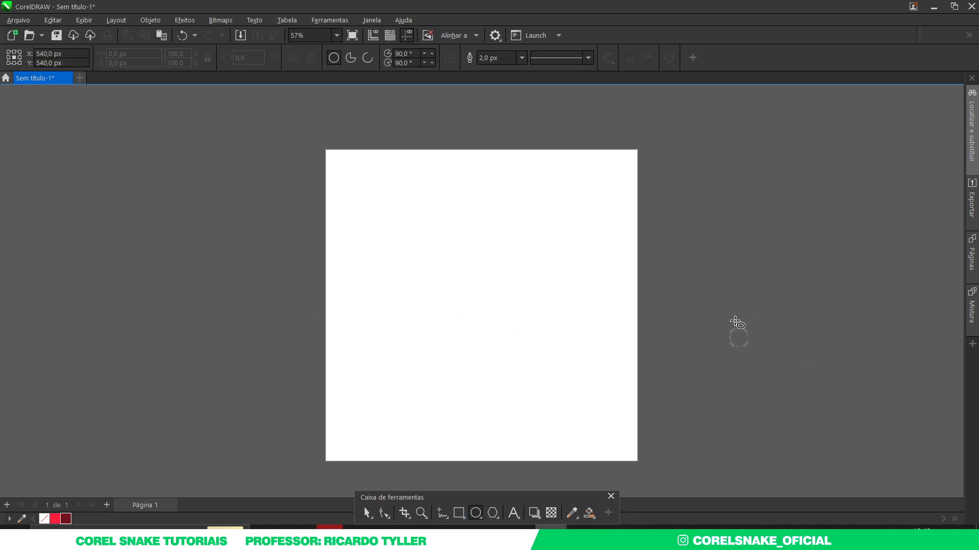
Draw a circle, centre it on the page and enlarge it to 616 px.
{"action": "left_click_drag", "start_coordinate": [738, 327], "coordinate": [721, 256]}
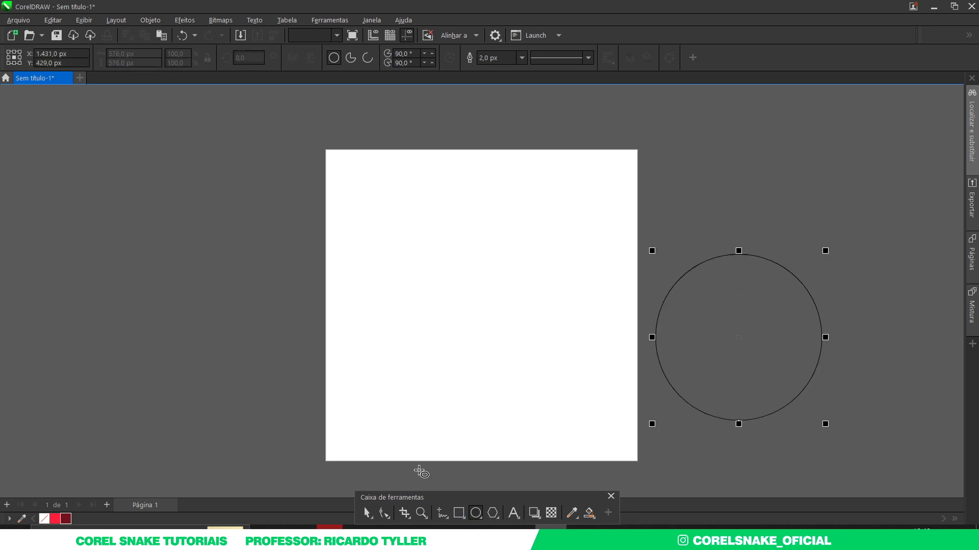
{"action": "key", "text": "p"}
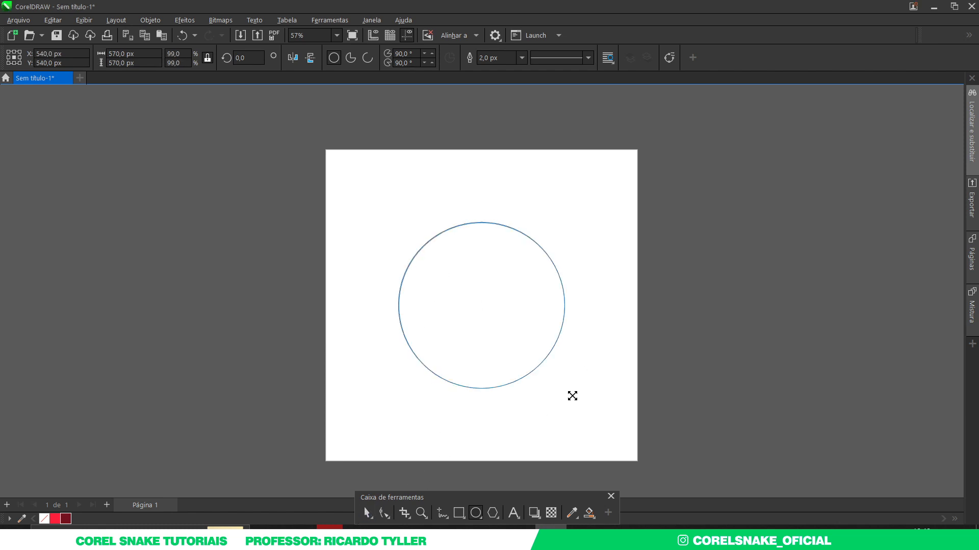
{"action": "mouse_move", "coordinate": [568, 392]}
{"action": "left_mouse_down"}
{"action": "mouse_move", "coordinate": [574, 398]}
{"action": "mouse_move", "coordinate": [552, 368]}
{"action": "left_mouse_up"}
{"action": "left_click", "coordinate": [365, 515]}
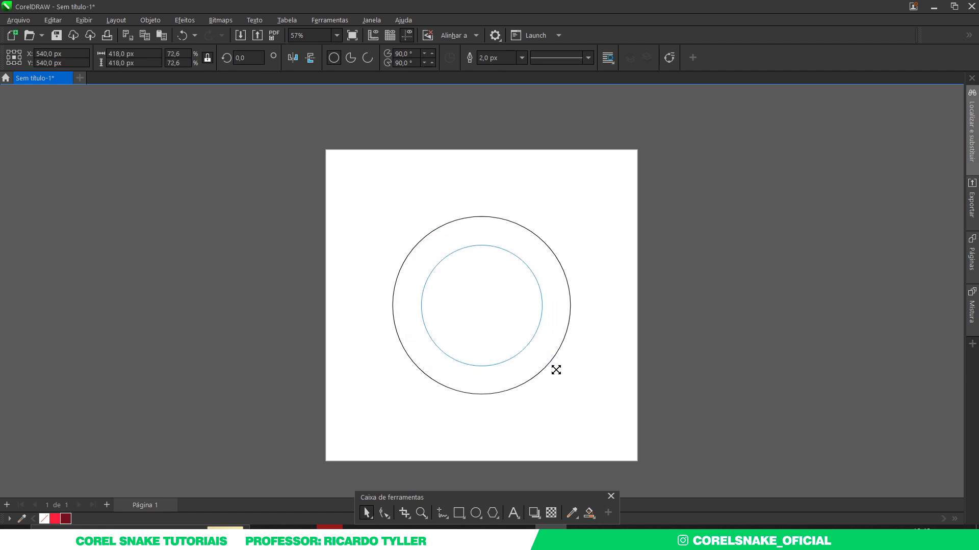
Make a smaller 466 px concentric copy inside the outer circle.
{"action": "left_click_drag", "start_coordinate": [551, 368], "coordinate": [563, 375]}
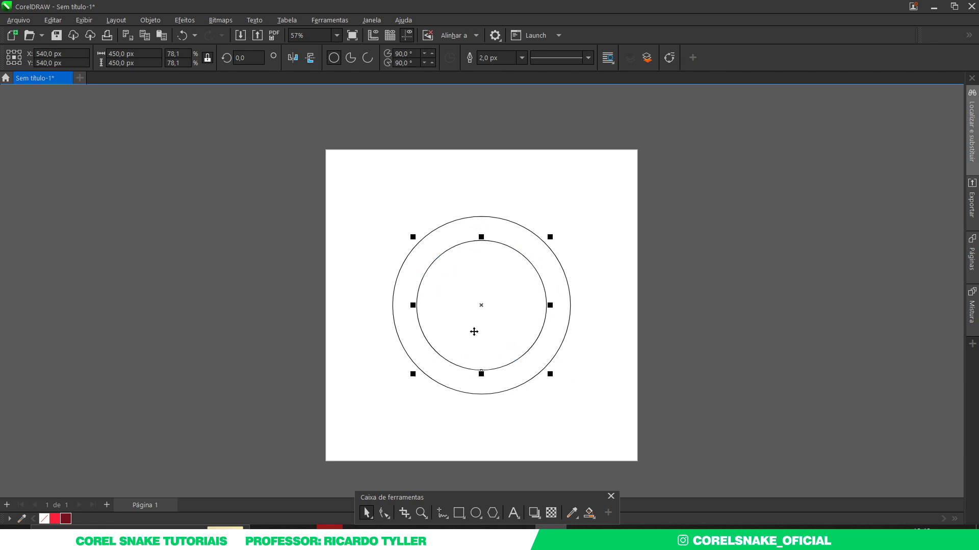
{"action": "left_click", "coordinate": [446, 389], "text": "shift"}
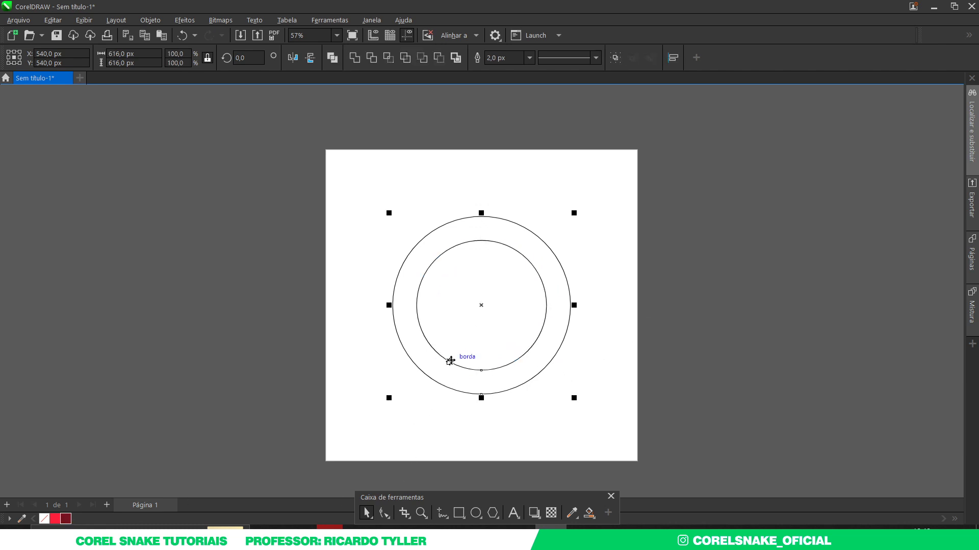
{"action": "left_click", "coordinate": [563, 368]}
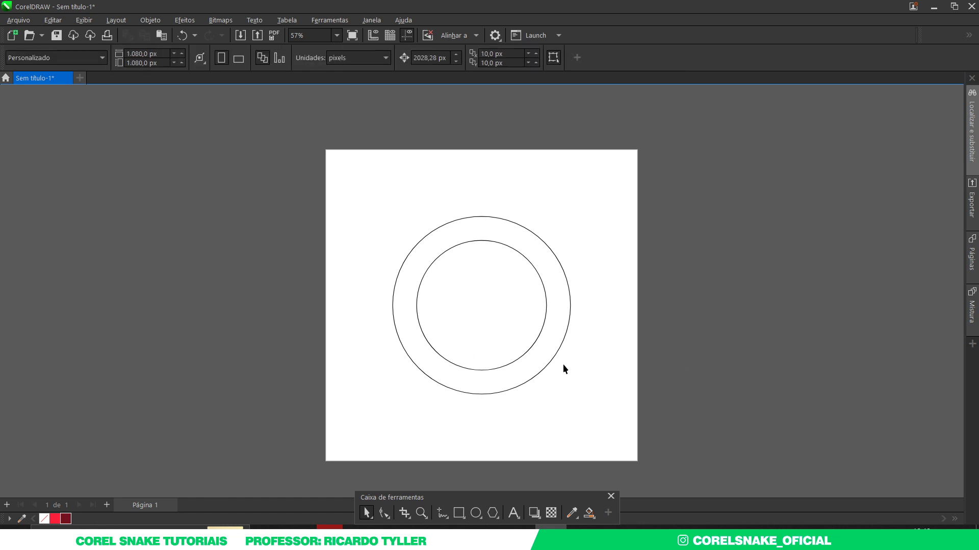
{"action": "left_click", "coordinate": [455, 326]}
{"action": "scroll", "coordinate": [456, 326], "scroll_direction": "up", "scroll_amount": 3}
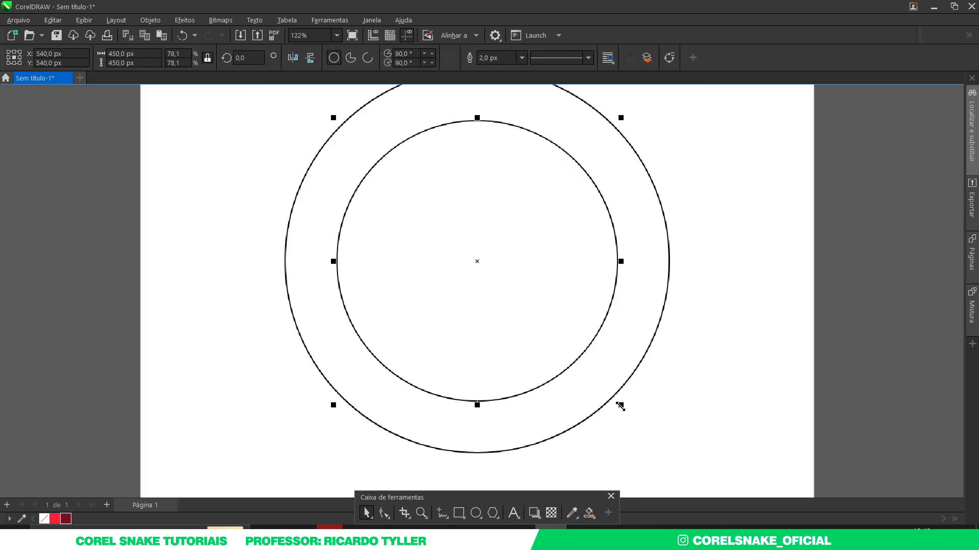
{"action": "scroll", "coordinate": [453, 376], "scroll_direction": "down", "scroll_amount": 2}
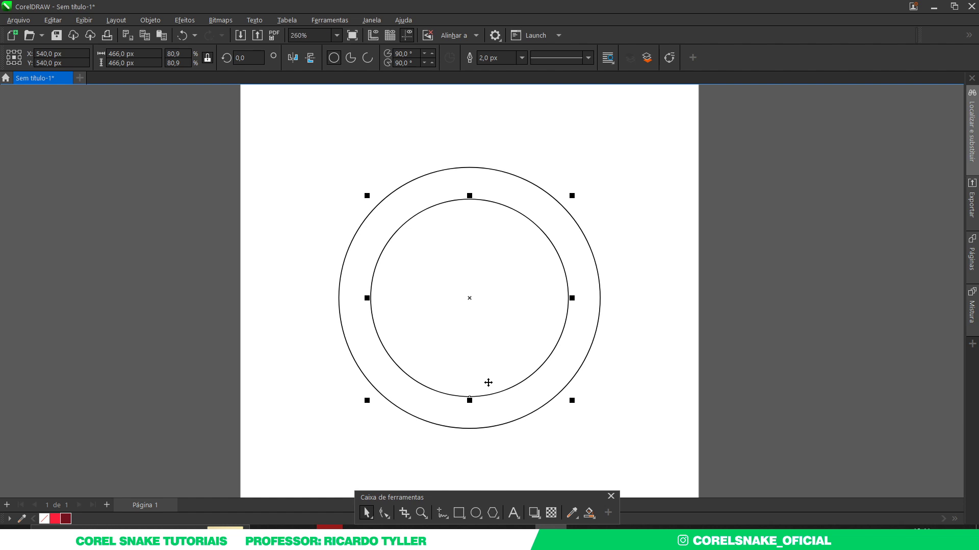
{"action": "left_click", "coordinate": [579, 227]}
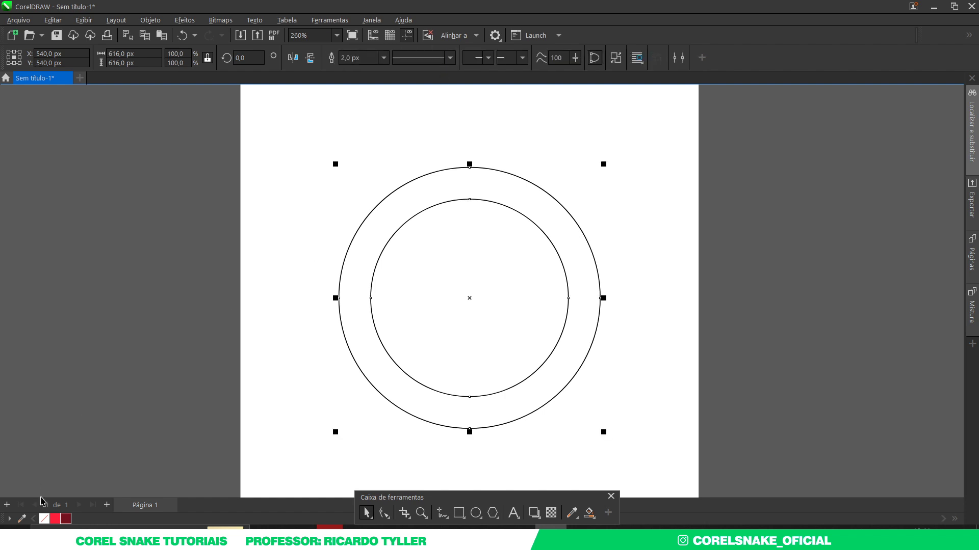
Fill the outer ring dark red and remove its outline.
{"action": "left_click", "coordinate": [65, 519]}
{"action": "right_click", "coordinate": [44, 519]}
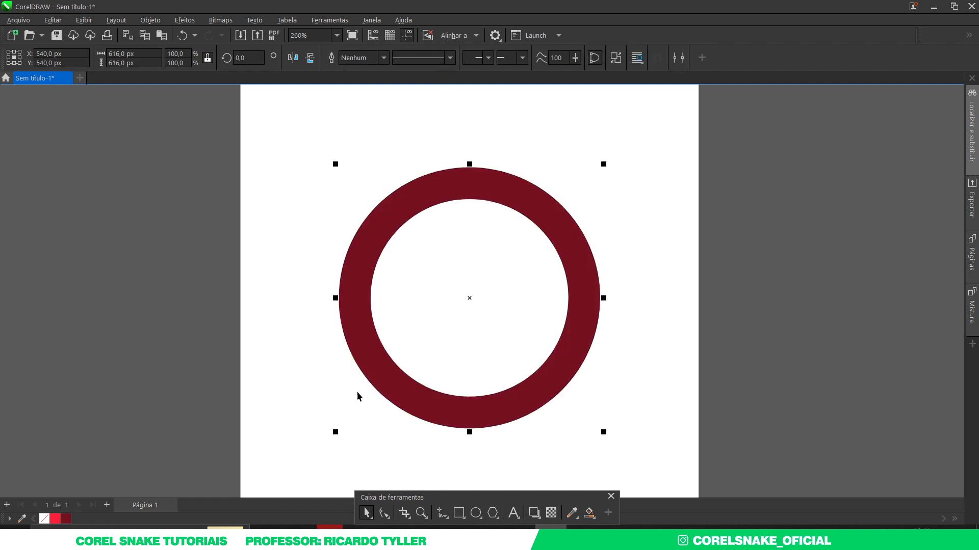
{"action": "scroll", "coordinate": [463, 357], "scroll_direction": "down", "scroll_amount": 2}
Shrink the inner circle to 414 px, fill it bright red and remove its outline.
{"action": "left_click", "coordinate": [600, 332]}
{"action": "key", "text": "Tab"}
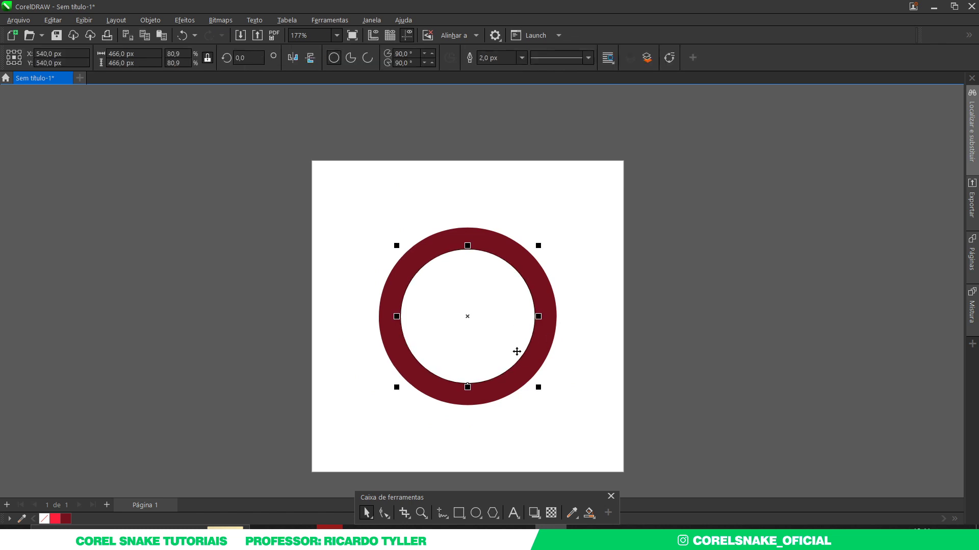
{"action": "scroll", "coordinate": [517, 351], "scroll_direction": "up", "scroll_amount": 2}
{"action": "left_click_drag", "start_coordinate": [544, 402], "coordinate": [536, 392]}
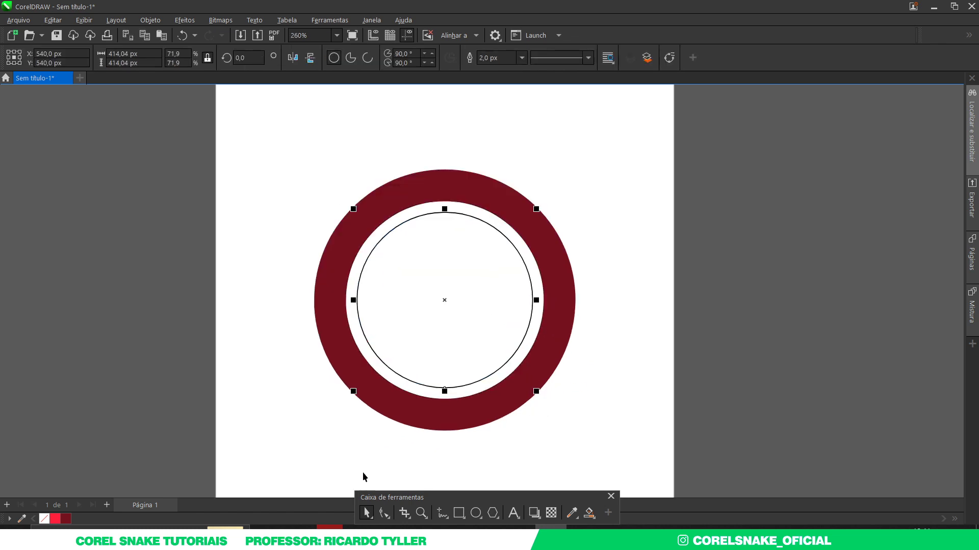
{"action": "left_click", "coordinate": [55, 519]}
{"action": "right_click", "coordinate": [44, 519]}
{"action": "scroll", "coordinate": [530, 365], "scroll_direction": "down", "scroll_amount": 2}
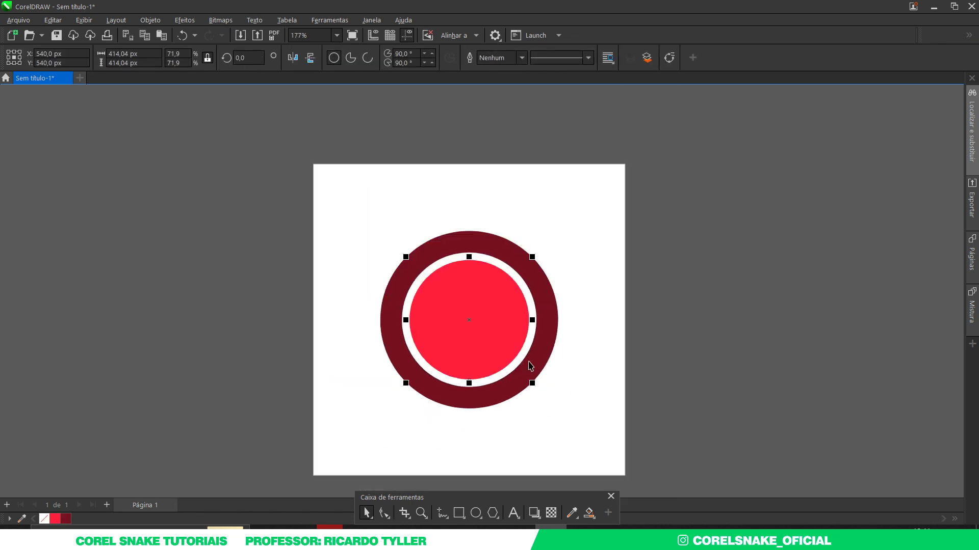
{"action": "left_click", "coordinate": [676, 351]}
{"action": "scroll", "coordinate": [662, 328], "scroll_direction": "up", "scroll_amount": 4}
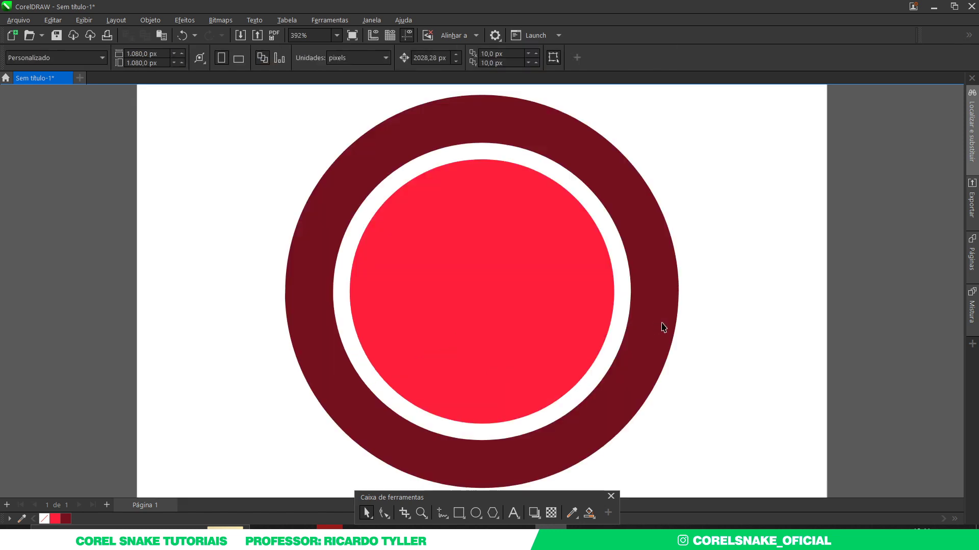
{"action": "scroll", "coordinate": [664, 299], "scroll_direction": "down", "scroll_amount": 8}
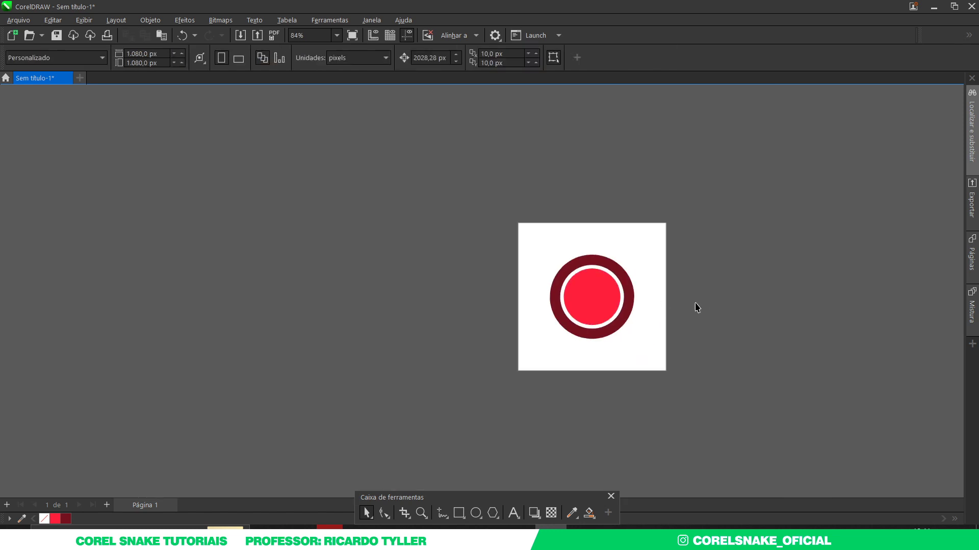
Add a page-sized rectangle, then scale the ring and disc down slightly together.
{"action": "double_click", "coordinate": [459, 513]}
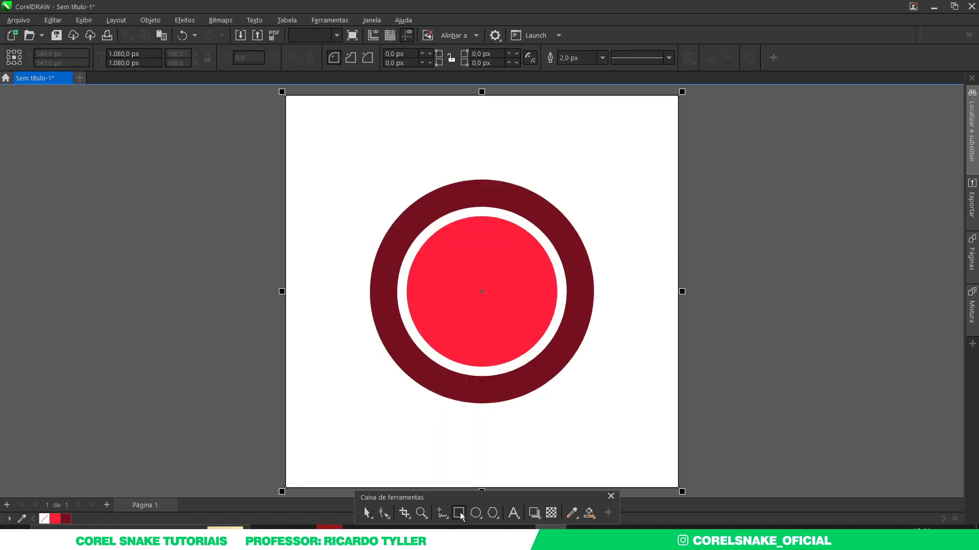
{"action": "left_click", "coordinate": [367, 513]}
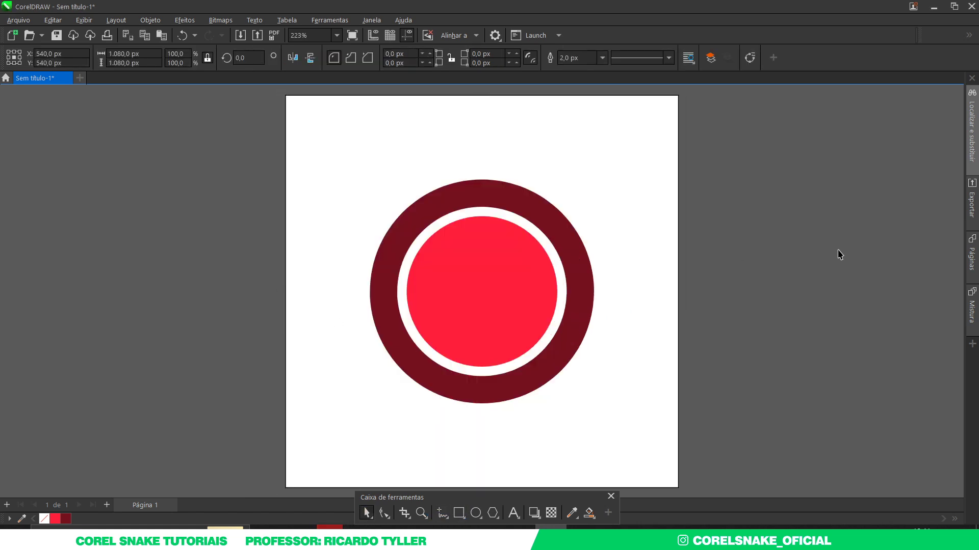
{"action": "left_click_drag", "start_coordinate": [767, 170], "coordinate": [353, 454]}
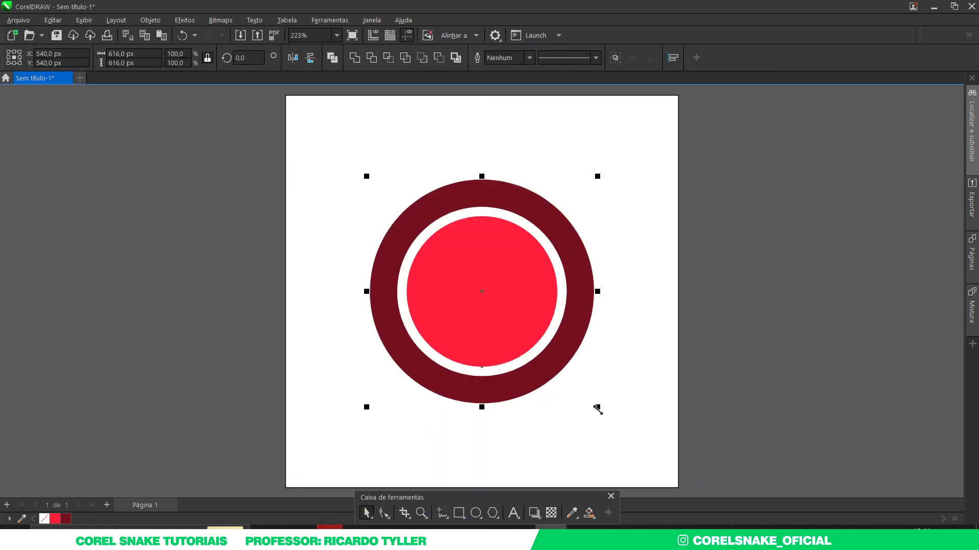
{"action": "left_click_drag", "start_coordinate": [598, 410], "coordinate": [582, 405]}
{"action": "left_click", "coordinate": [760, 352]}
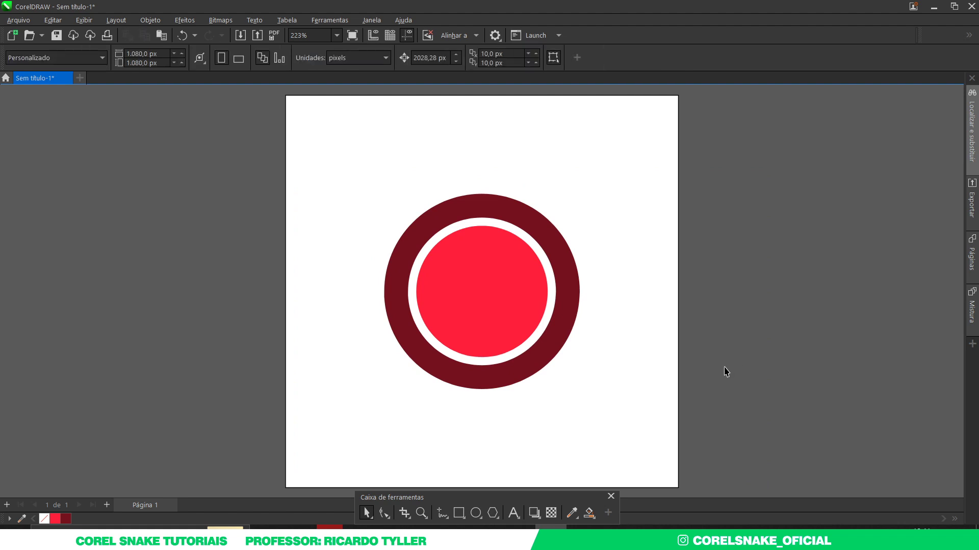
Draw a bright red, outline-free 658 × 195 px bar centred across the badge.
{"action": "left_click", "coordinate": [459, 514]}
{"action": "left_click_drag", "start_coordinate": [355, 263], "coordinate": [619, 333]}
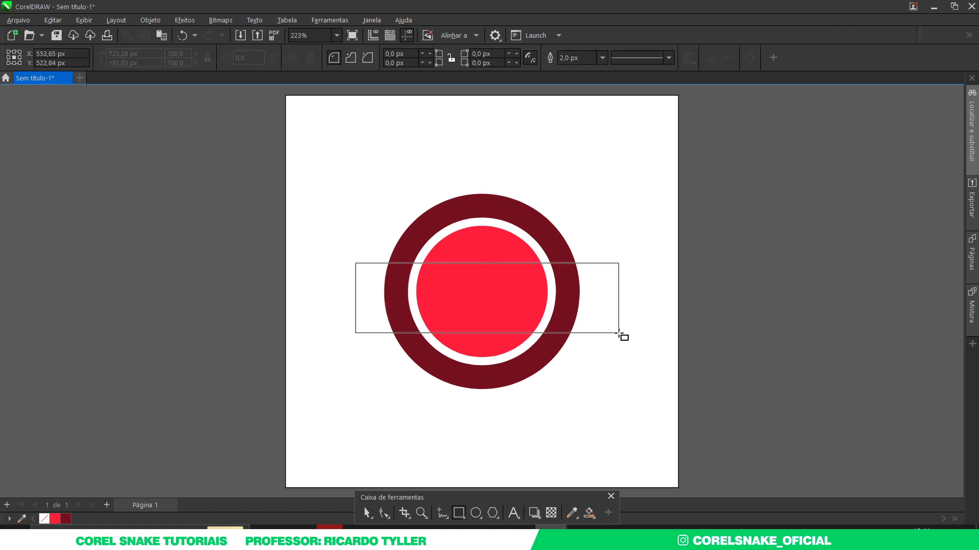
{"action": "left_click", "coordinate": [366, 513]}
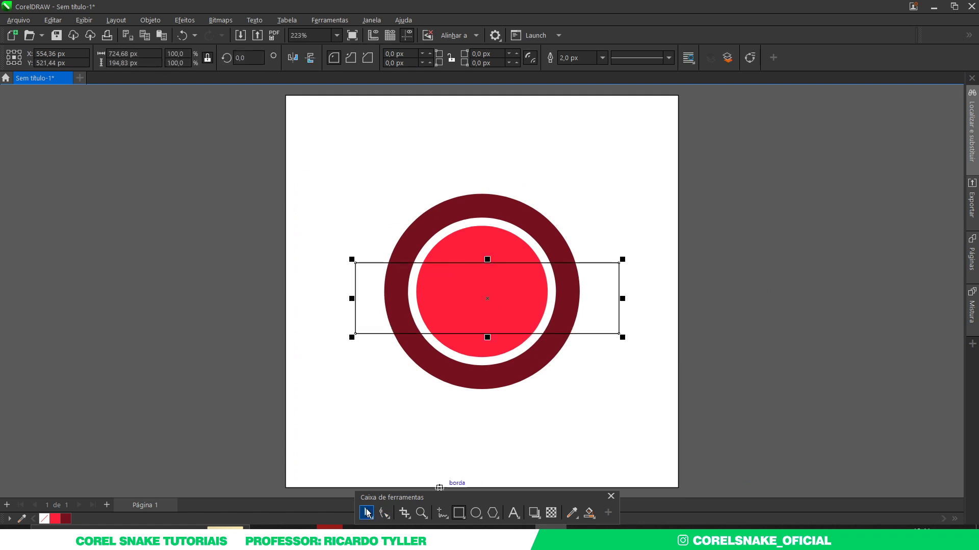
{"action": "left_click", "coordinate": [55, 519]}
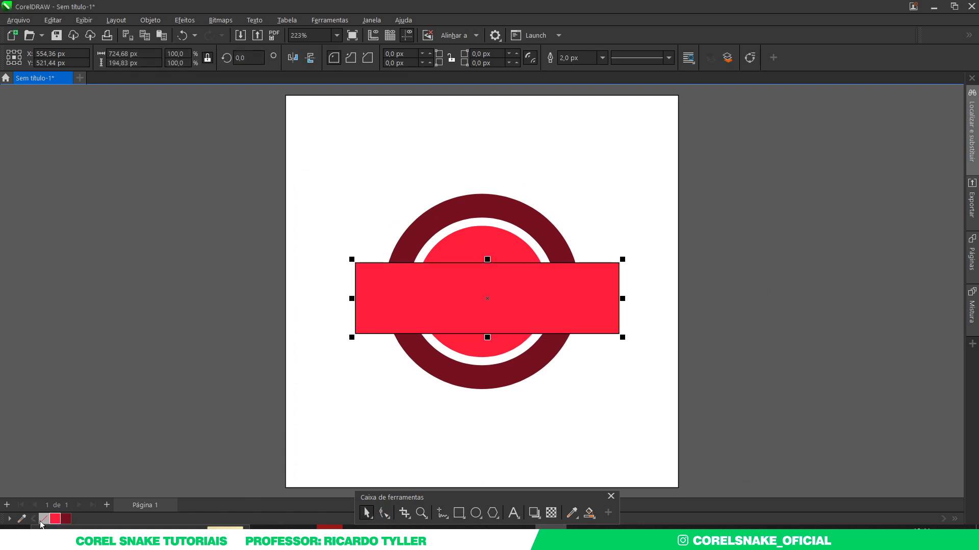
{"action": "right_click", "coordinate": [44, 519]}
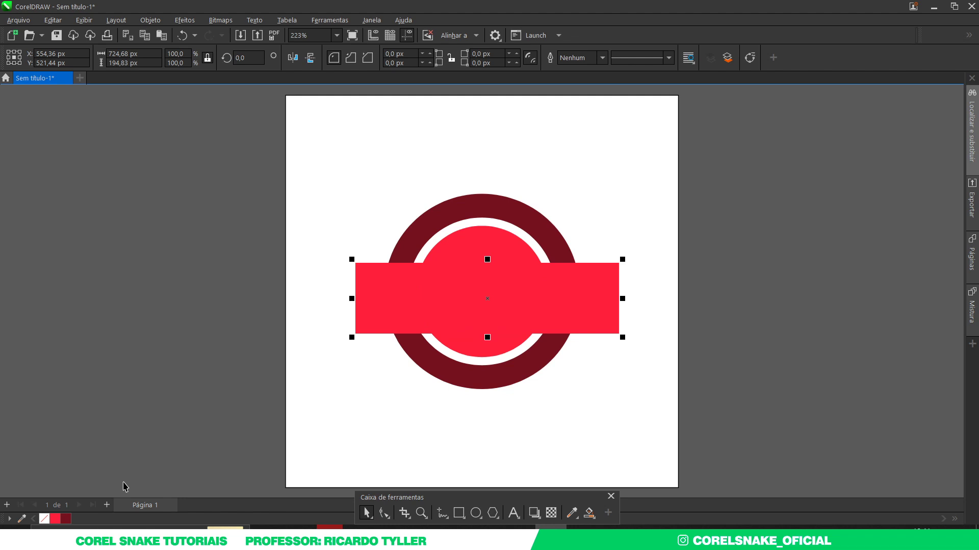
{"action": "key", "text": "p"}
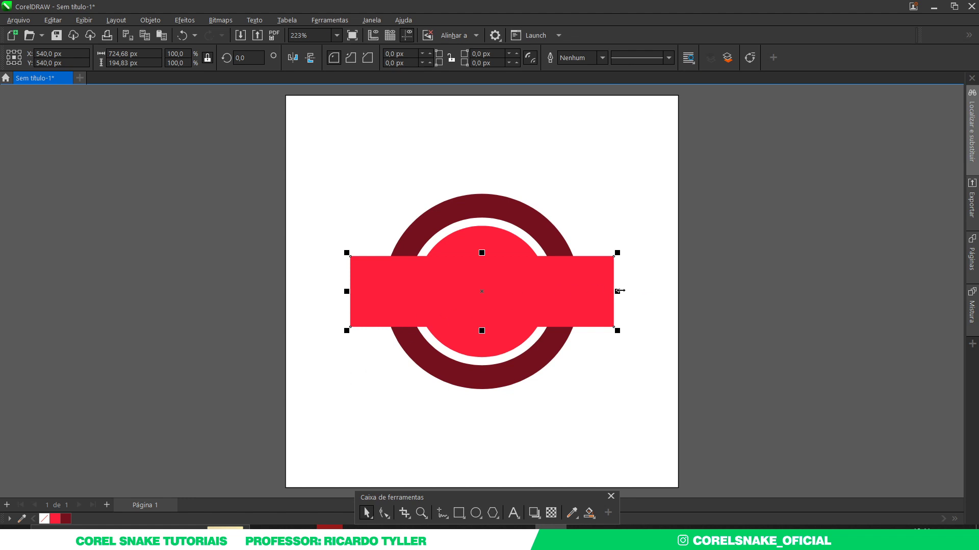
{"action": "left_click_drag", "start_coordinate": [617, 292], "coordinate": [606, 292]}
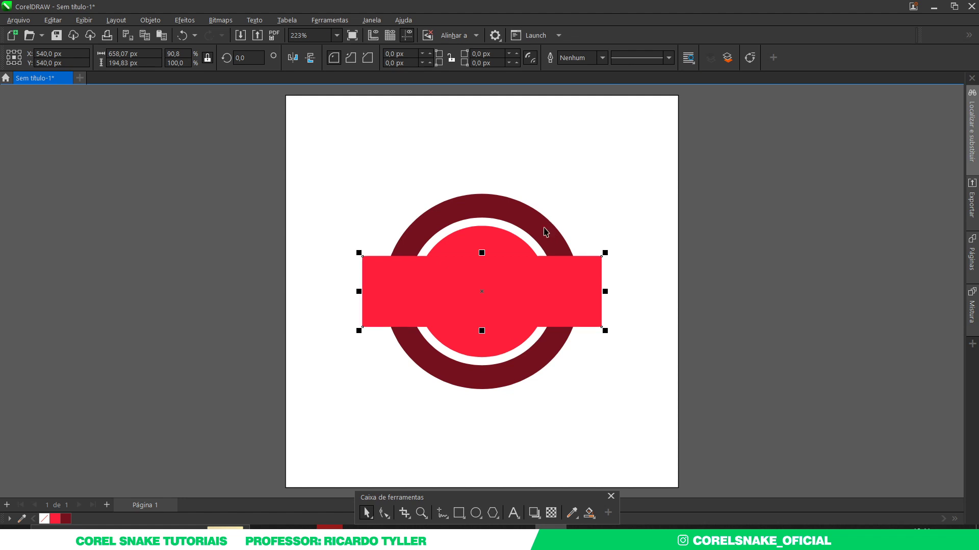
Give the red bar a 10 px outline.
{"action": "left_click", "coordinate": [602, 58]}
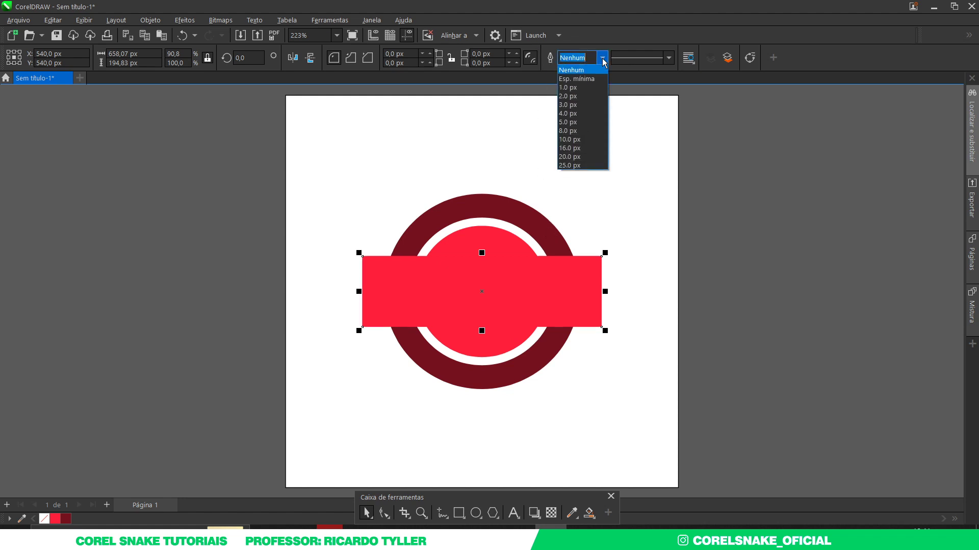
{"action": "left_click", "coordinate": [579, 131]}
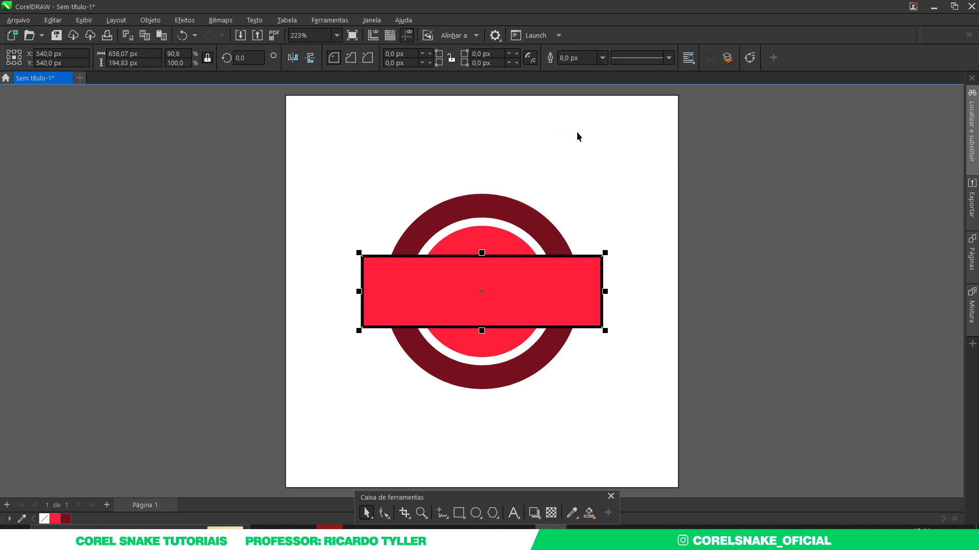
{"action": "left_click", "coordinate": [602, 57]}
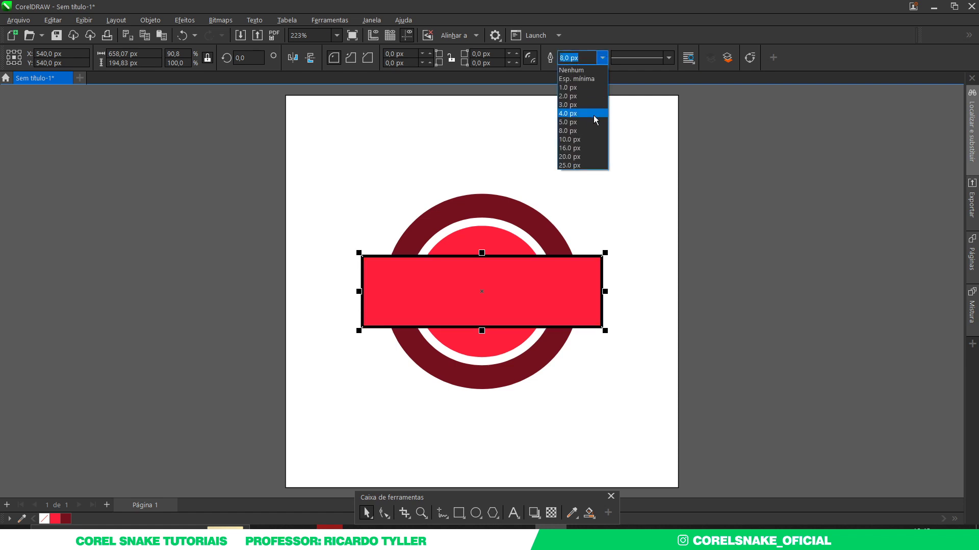
{"action": "left_click", "coordinate": [580, 130]}
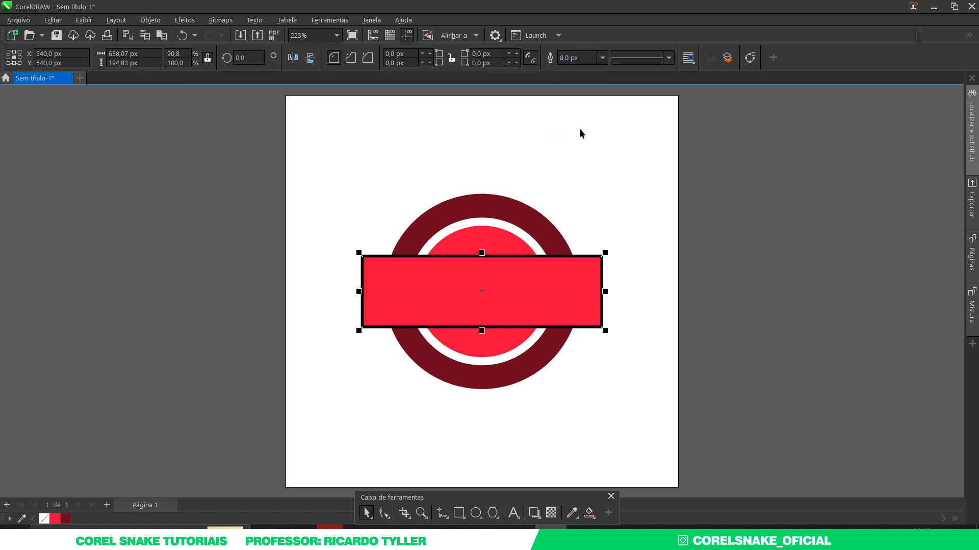
{"action": "left_click_drag", "start_coordinate": [582, 59], "coordinate": [522, 74]}
{"action": "type", "text": "10"}
{"action": "key", "text": "Return"}
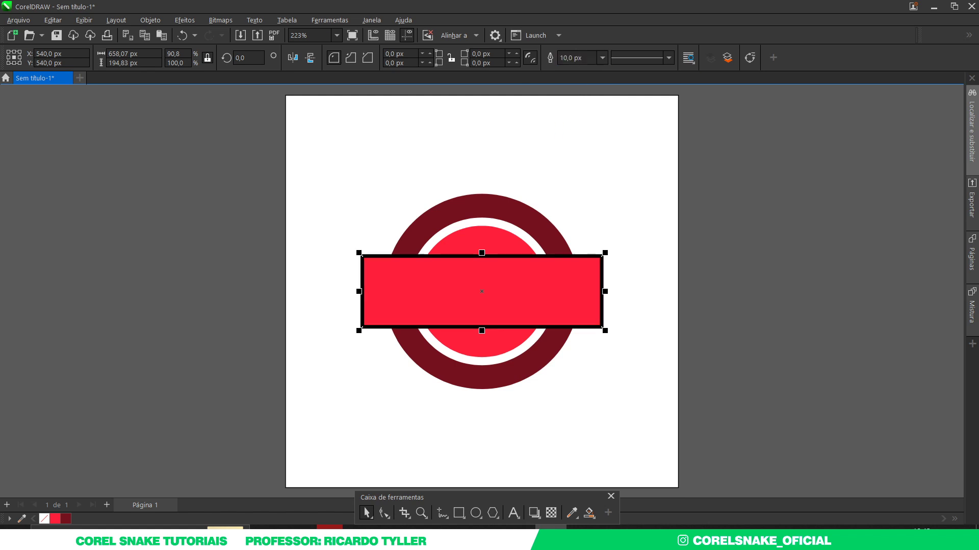
{"action": "left_click_drag", "start_coordinate": [502, 277], "coordinate": [640, 298]}
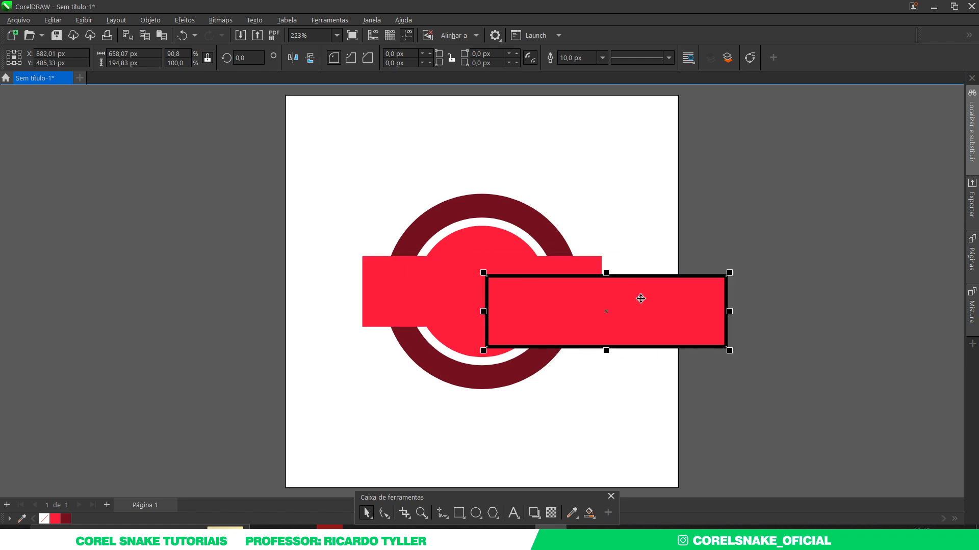
{"action": "key", "text": "Escape"}
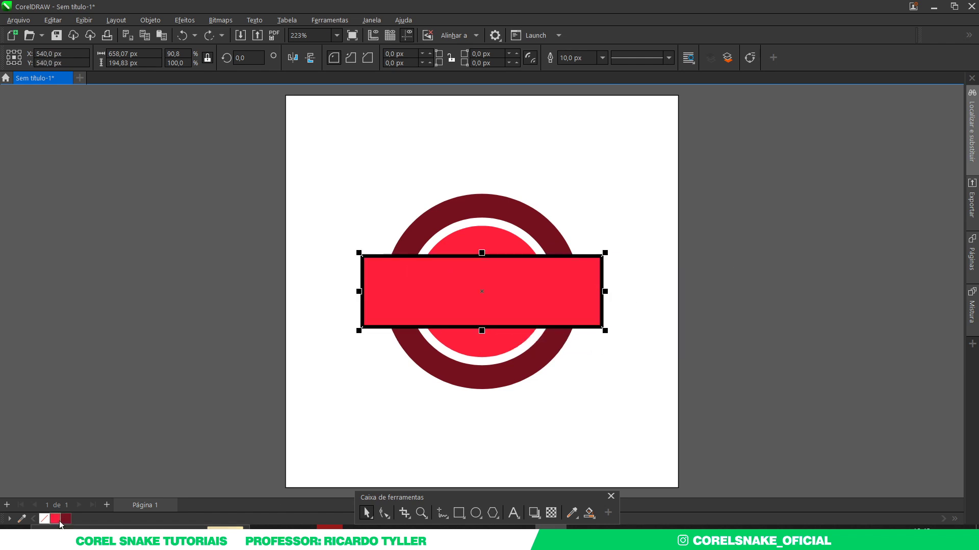
{"action": "left_click", "coordinate": [47, 523]}
Duplicate the bar, move it slightly lower, widen it to 891 px and send it back one.
{"action": "key", "text": "Tab"}
{"action": "left_click_drag", "start_coordinate": [465, 298], "coordinate": [464, 319]}
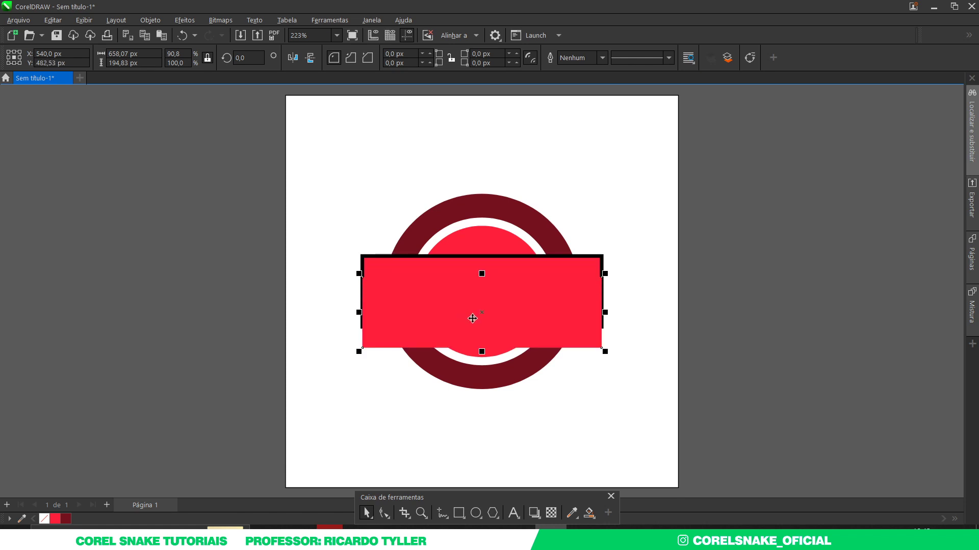
{"action": "left_click_drag", "start_coordinate": [605, 312], "coordinate": [647, 312]}
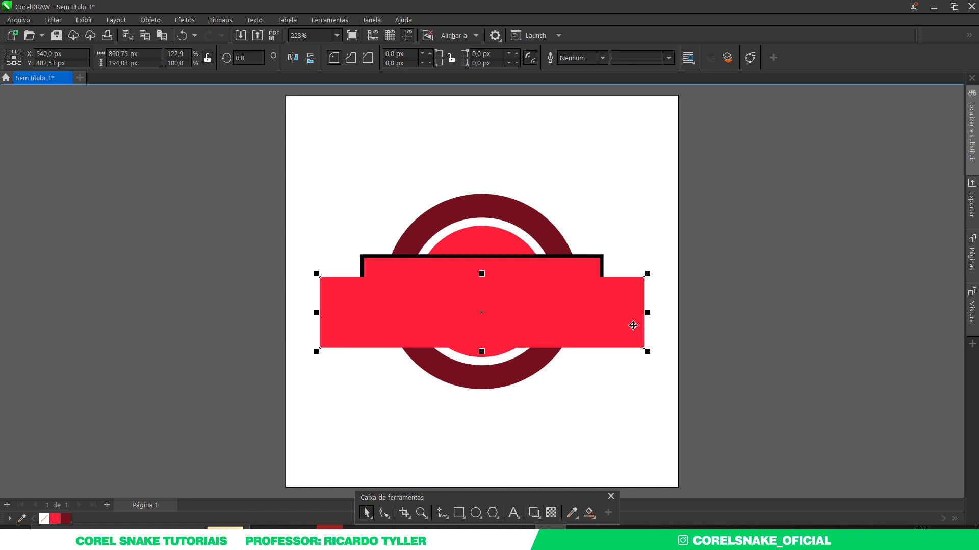
{"action": "key", "text": "ctrl+Page_Down"}
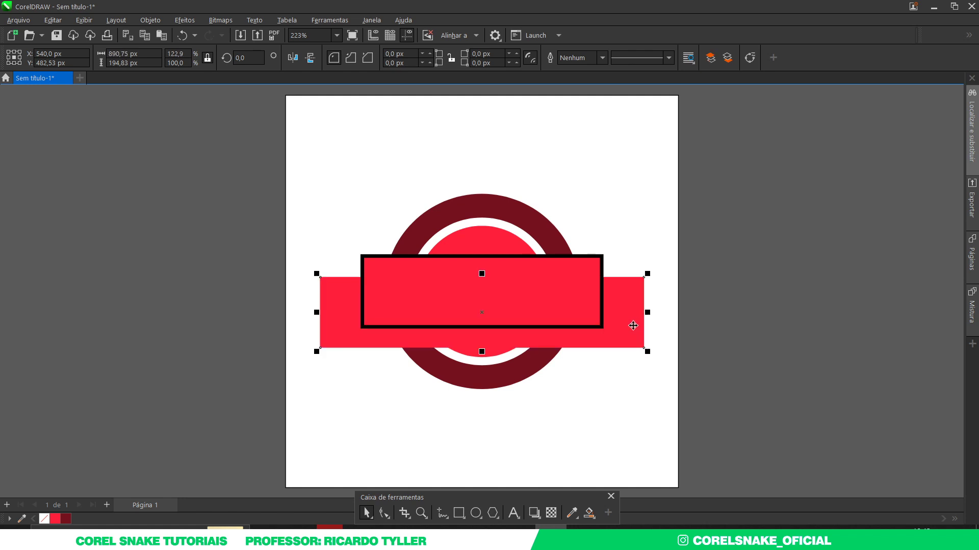
Turn the front banner's outline white and stretch the back banner to about 208 px tall.
{"action": "left_click", "coordinate": [438, 259]}
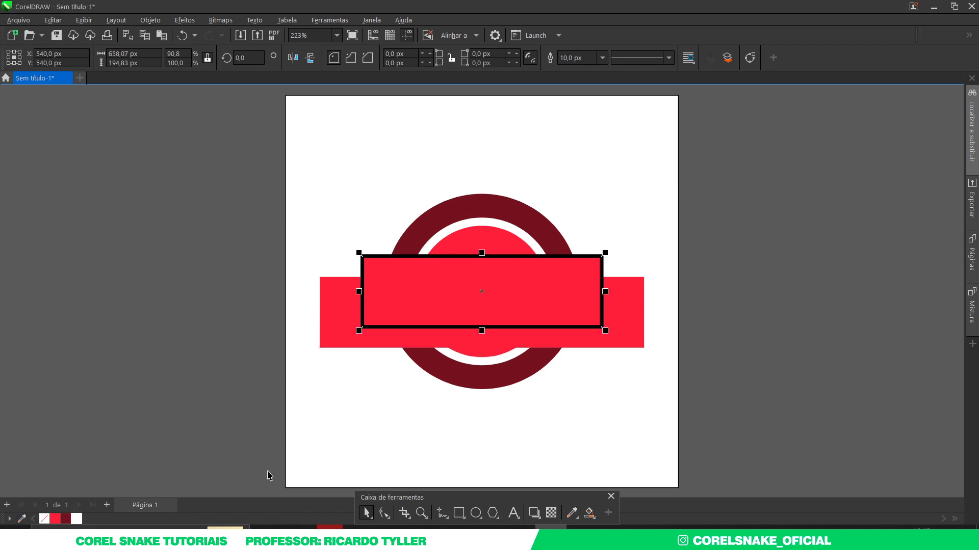
{"action": "right_click", "coordinate": [76, 519]}
{"action": "left_click", "coordinate": [149, 422]}
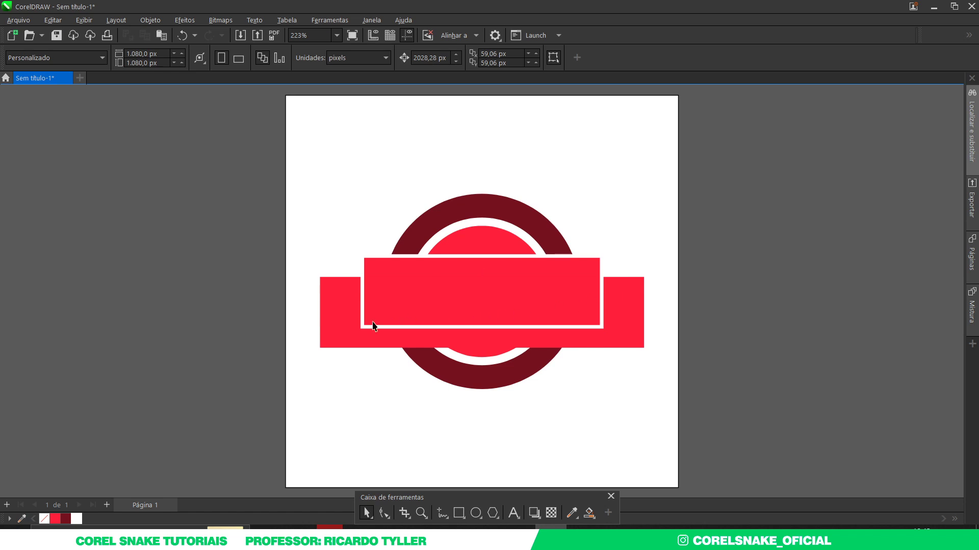
{"action": "left_click", "coordinate": [332, 321]}
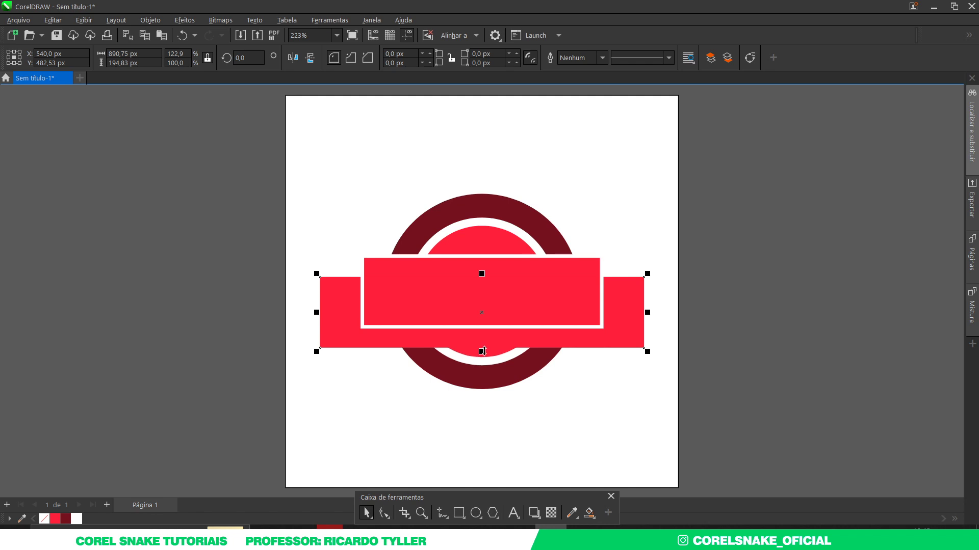
{"action": "left_click_drag", "start_coordinate": [482, 351], "coordinate": [486, 355]}
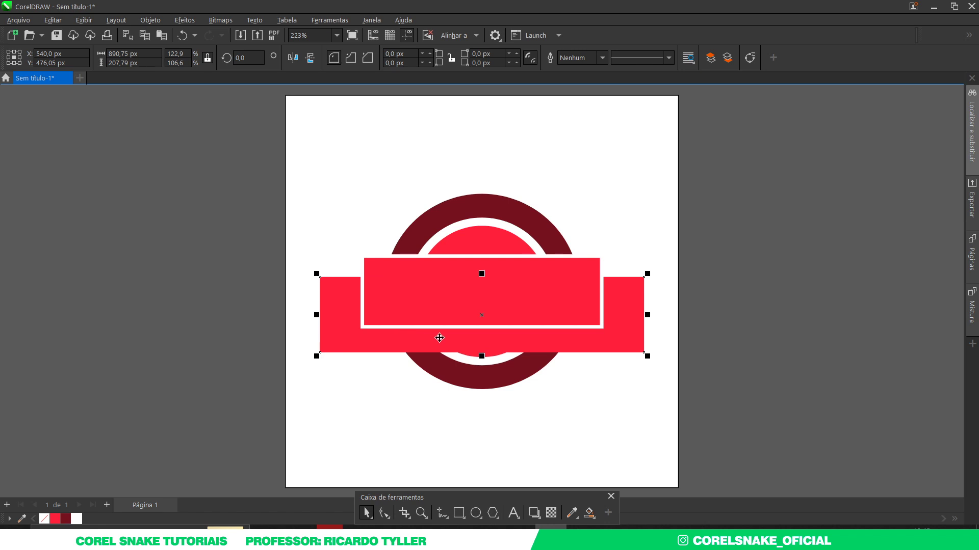
Add side-midpoint nodes to the back banner and stretch both inward symmetrically into notches.
{"action": "left_click", "coordinate": [386, 514]}
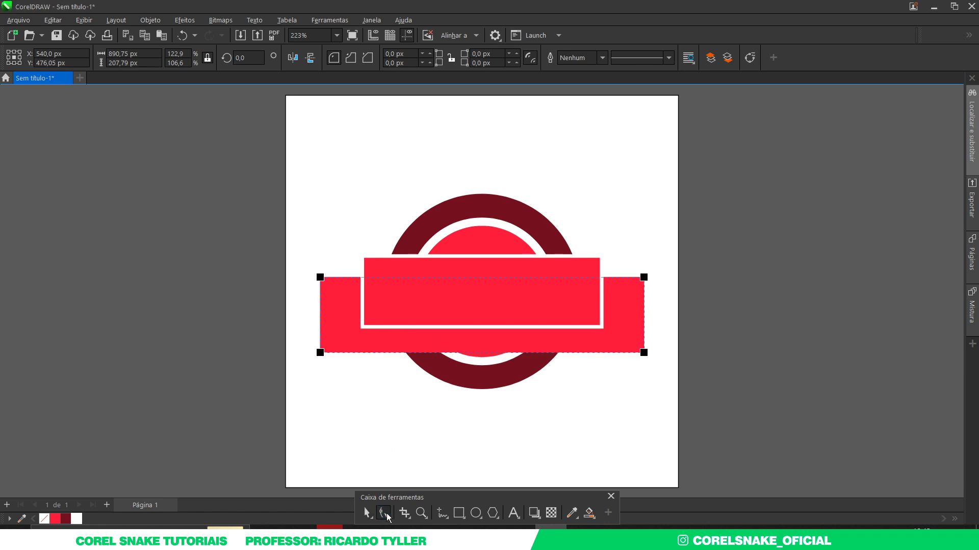
{"action": "left_click", "coordinate": [388, 514]}
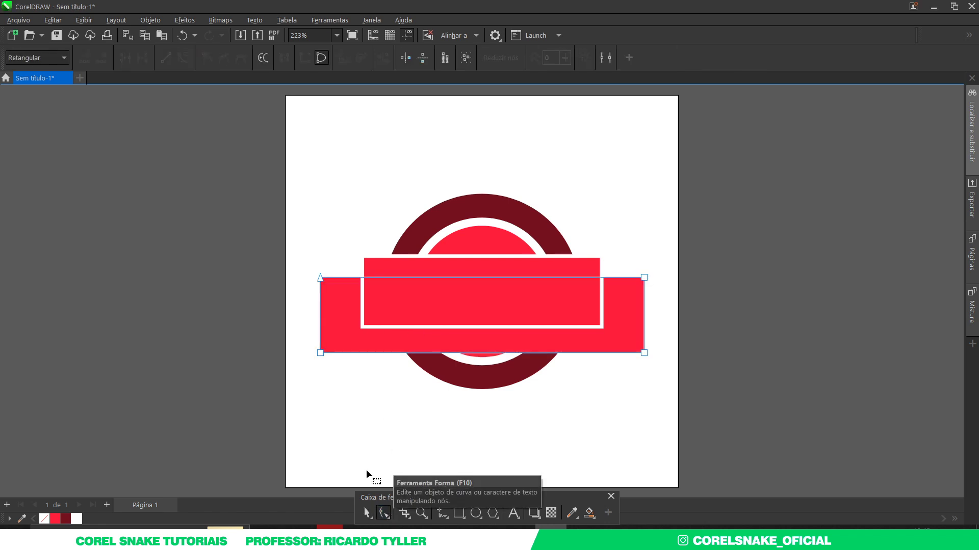
{"action": "mouse_move", "coordinate": [288, 238]}
{"action": "left_mouse_down"}
{"action": "mouse_move", "coordinate": [536, 347]}
{"action": "mouse_move", "coordinate": [690, 375]}
{"action": "left_mouse_up"}
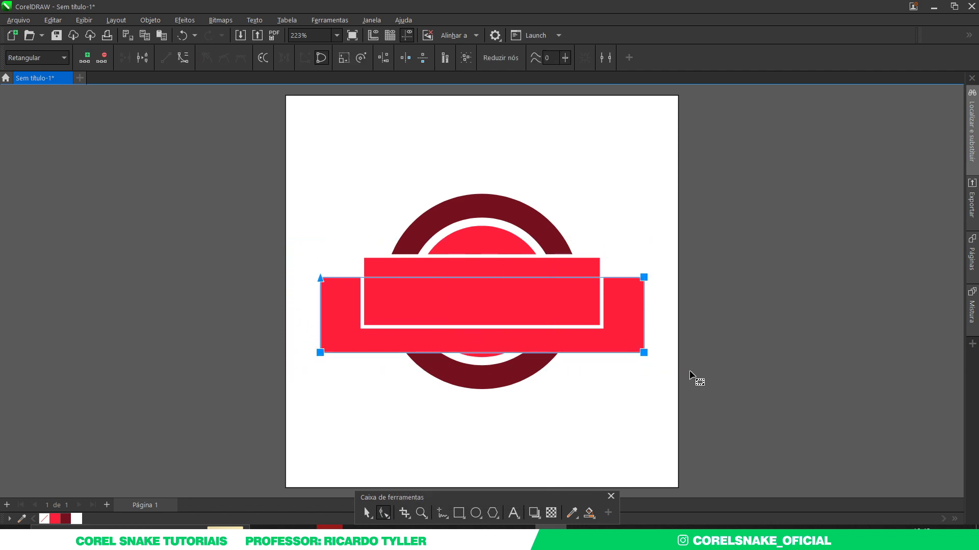
{"action": "left_click", "coordinate": [85, 58]}
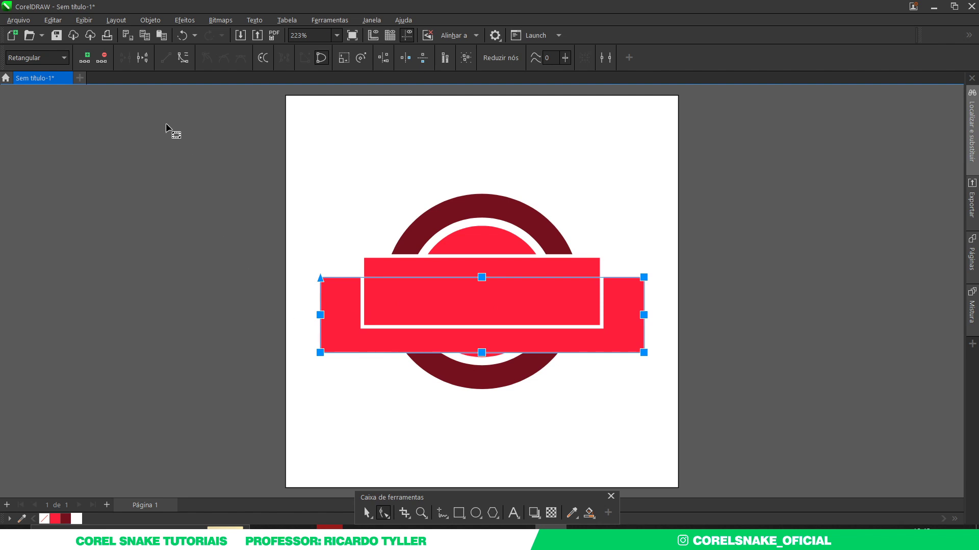
{"action": "left_click_drag", "start_coordinate": [279, 307], "coordinate": [397, 333]}
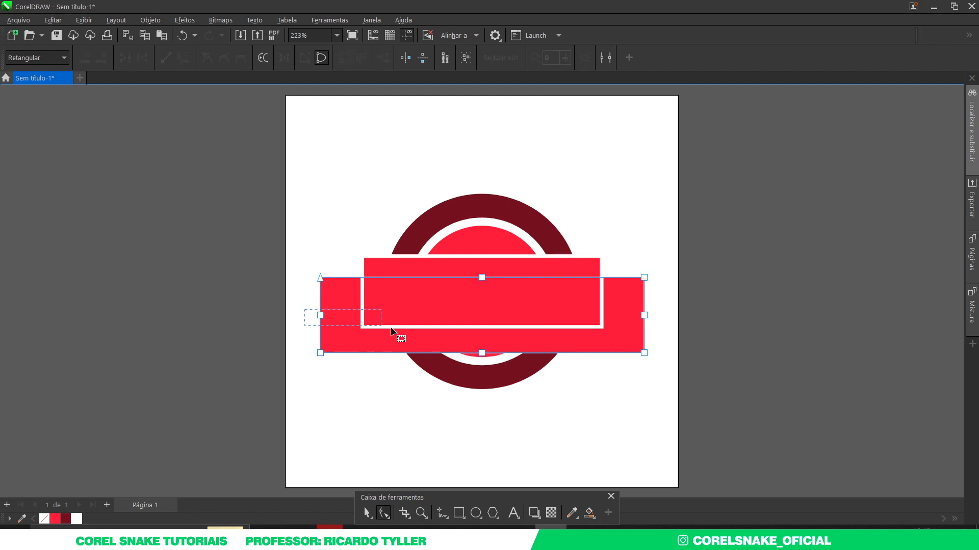
{"action": "left_click_drag", "start_coordinate": [663, 304], "coordinate": [606, 332]}
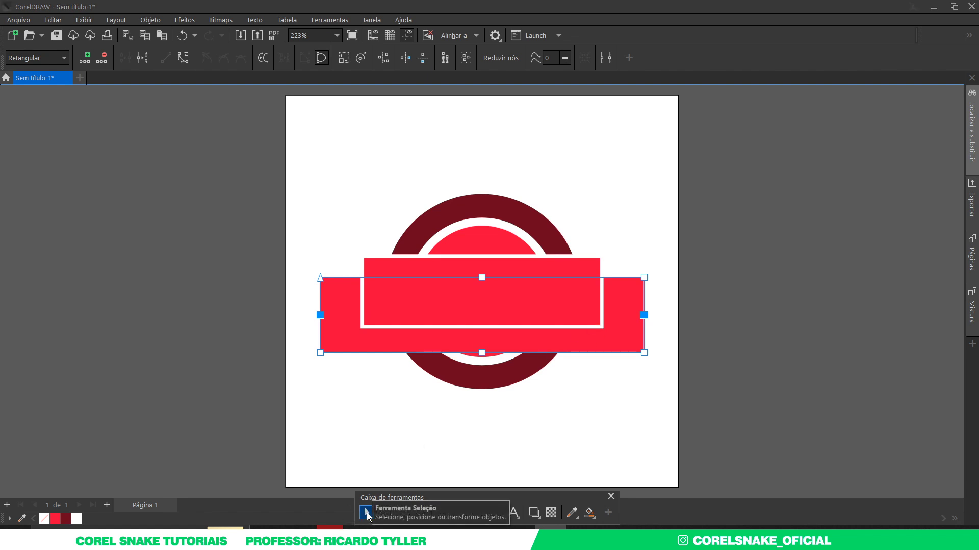
{"action": "left_click", "coordinate": [344, 59]}
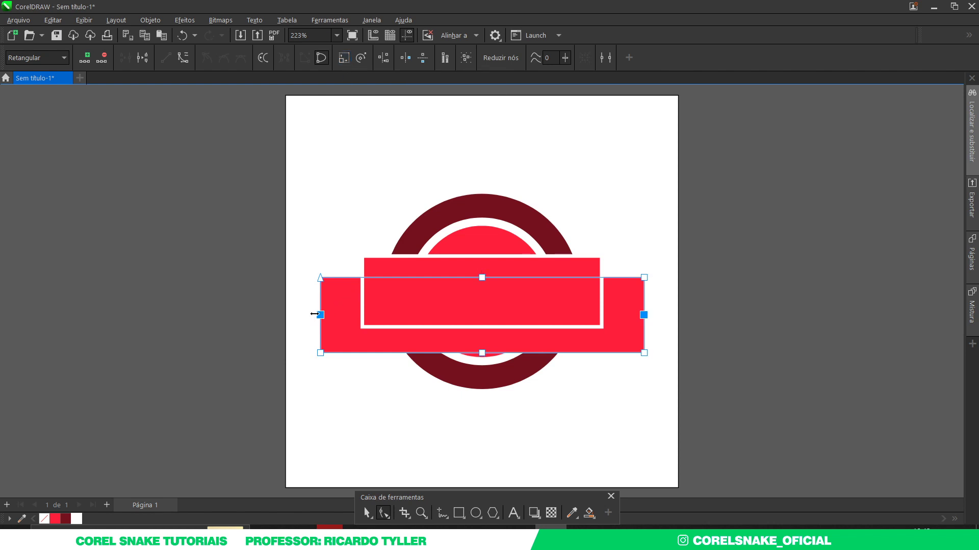
{"action": "left_click_drag", "start_coordinate": [314, 314], "coordinate": [339, 314]}
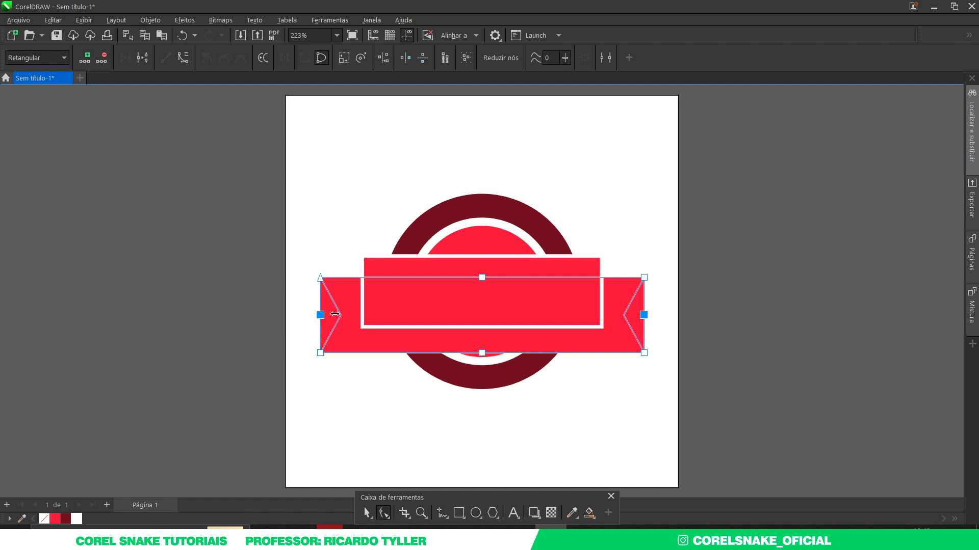
{"action": "left_click_drag", "start_coordinate": [340, 314], "coordinate": [340, 315]}
{"action": "left_click", "coordinate": [366, 512]}
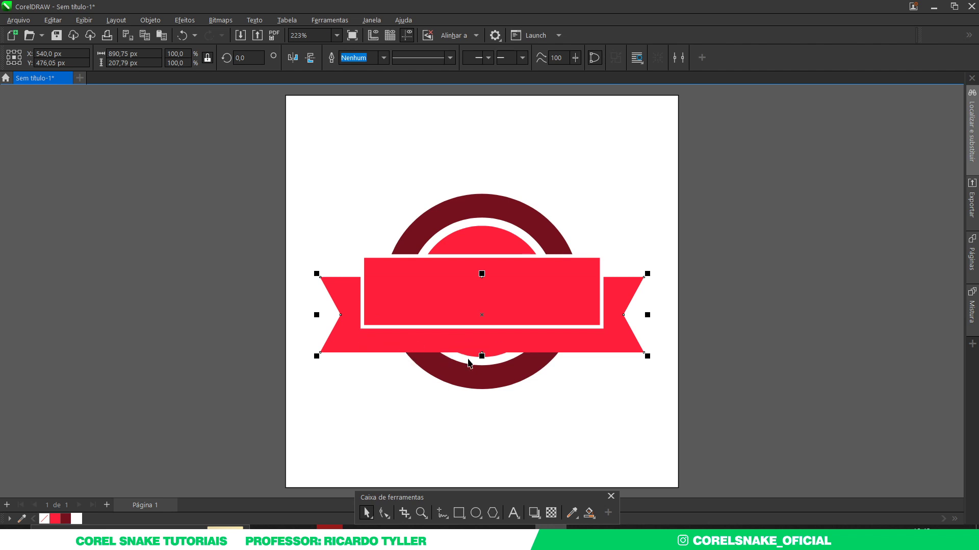
Make a taller, narrower dark red rectangle and subtract it from the back banner with Back Minus Front.
{"action": "left_click", "coordinate": [403, 281]}
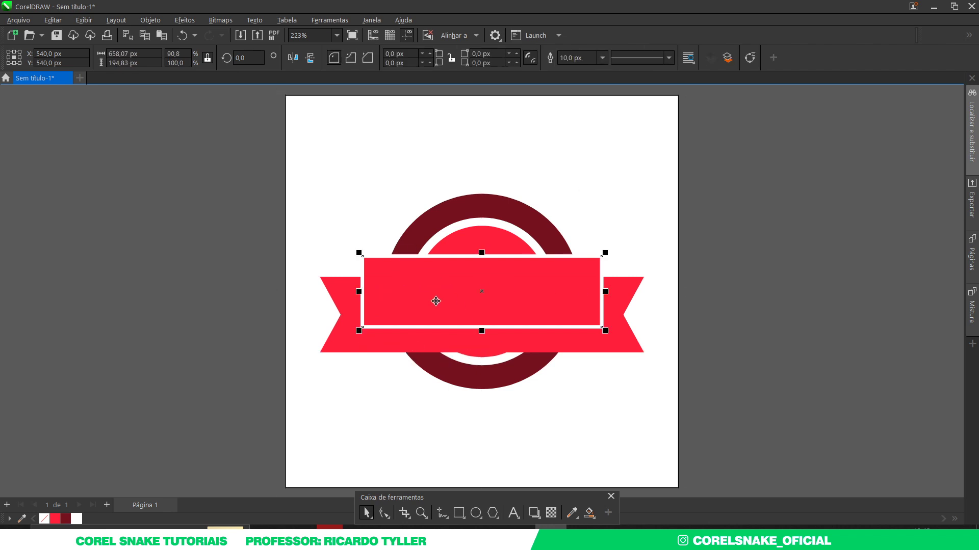
{"action": "key", "text": "ctrl+z"}
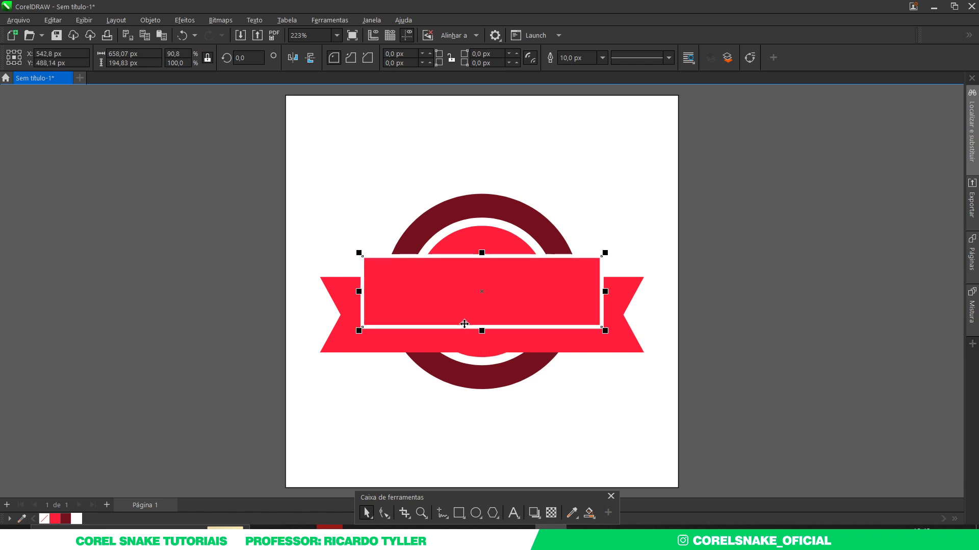
{"action": "left_click", "coordinate": [65, 519]}
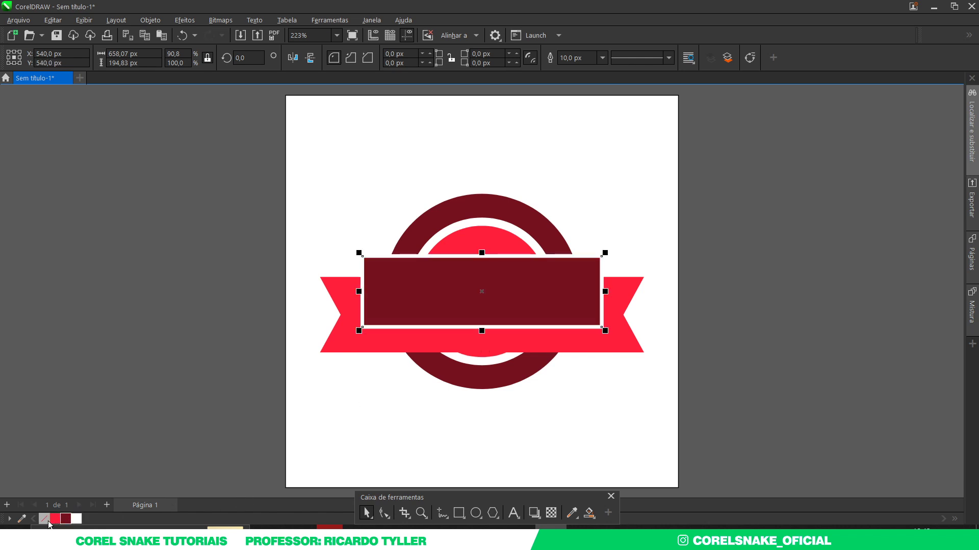
{"action": "right_click", "coordinate": [44, 518]}
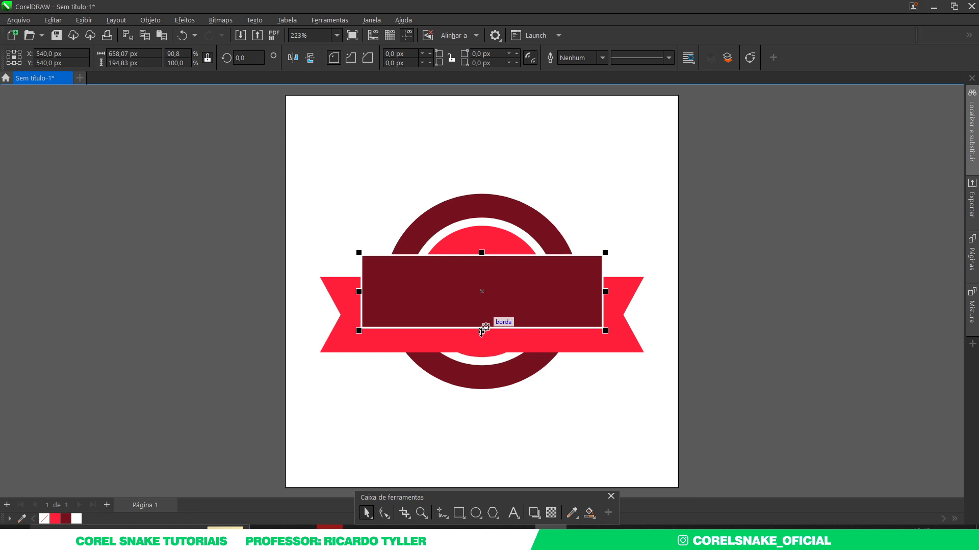
{"action": "left_click_drag", "start_coordinate": [481, 330], "coordinate": [481, 365]}
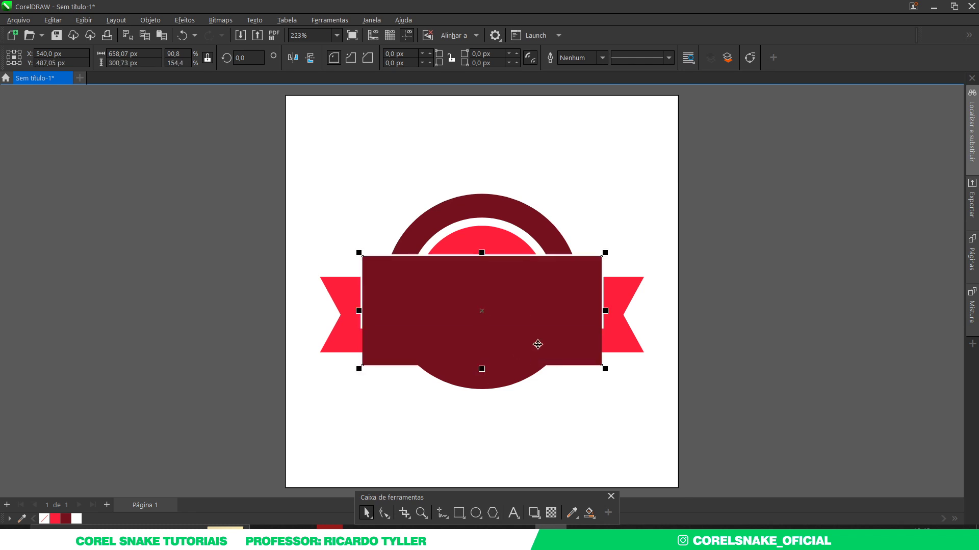
{"action": "left_click_drag", "start_coordinate": [604, 315], "coordinate": [585, 315]}
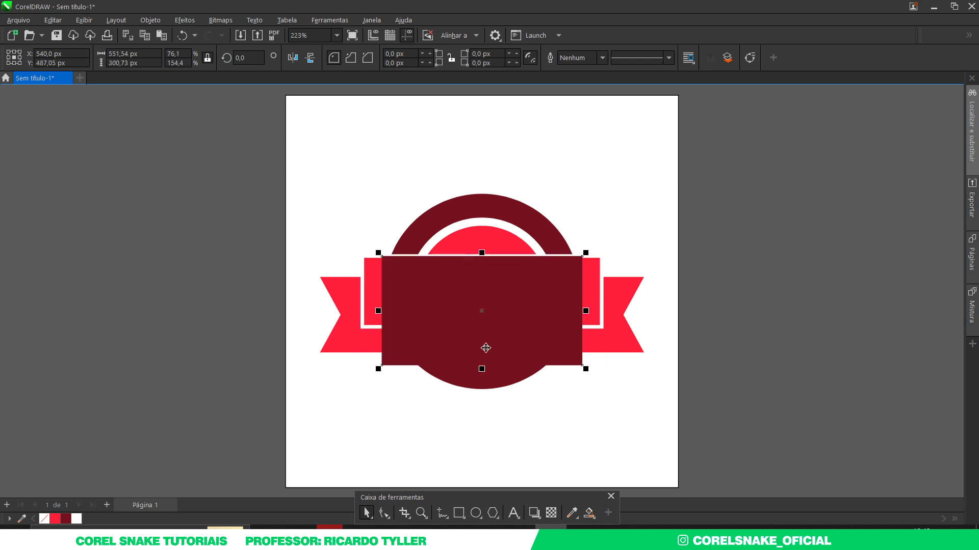
{"action": "left_click", "coordinate": [346, 293], "text": "shift"}
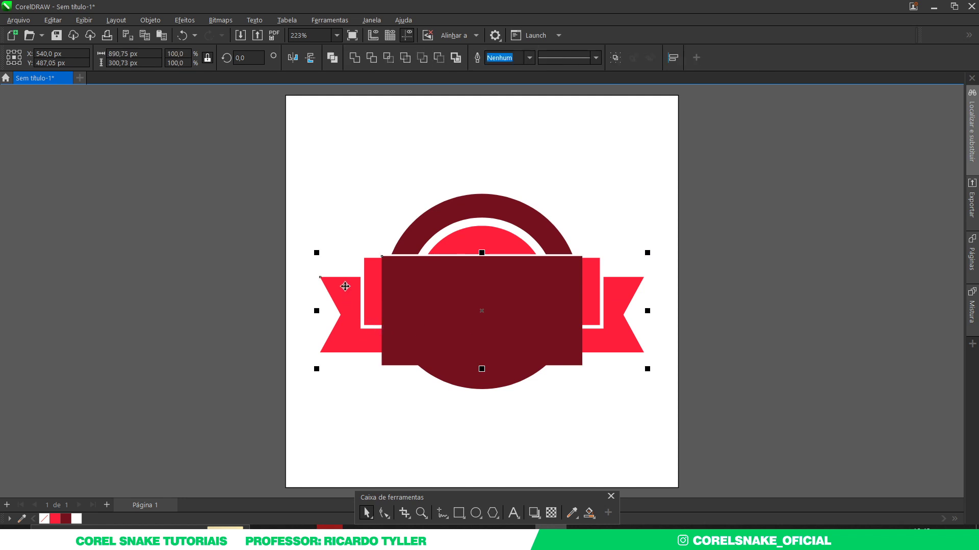
{"action": "left_click", "coordinate": [438, 57]}
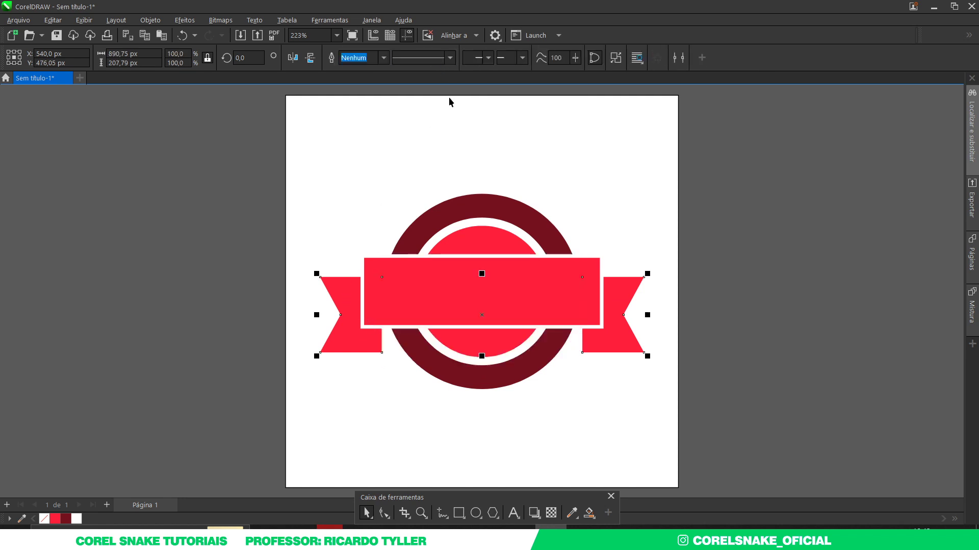
{"action": "left_click", "coordinate": [783, 293]}
{"action": "left_click", "coordinate": [374, 349]}
Break the ribbon apart and pinch the left tail's inner edge inward with a new node.
{"action": "key", "text": "ctrl+k"}
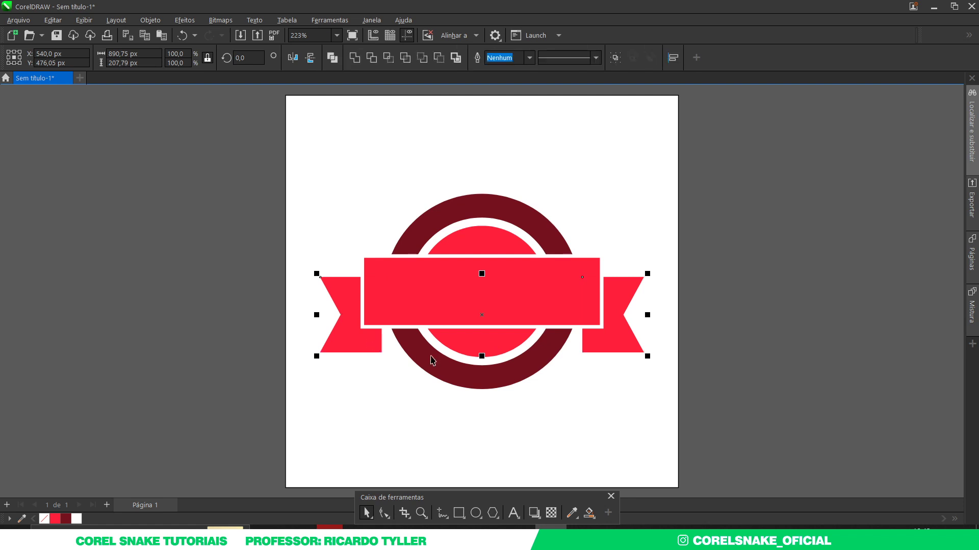
{"action": "left_click", "coordinate": [720, 337]}
{"action": "left_click", "coordinate": [624, 344]}
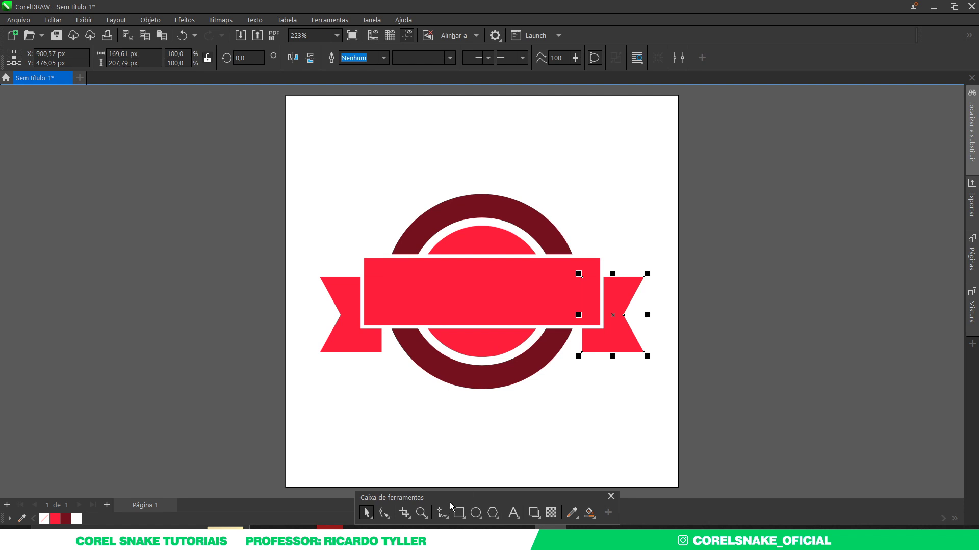
{"action": "left_click", "coordinate": [383, 513]}
{"action": "left_click", "coordinate": [376, 345]}
{"action": "scroll", "coordinate": [374, 341], "scroll_direction": "up", "scroll_amount": 3}
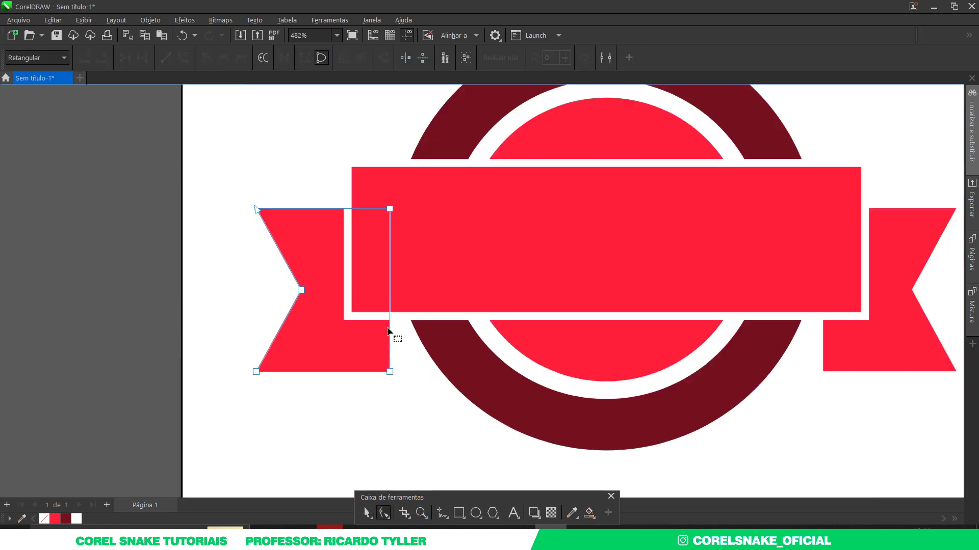
{"action": "double_click", "coordinate": [390, 316]}
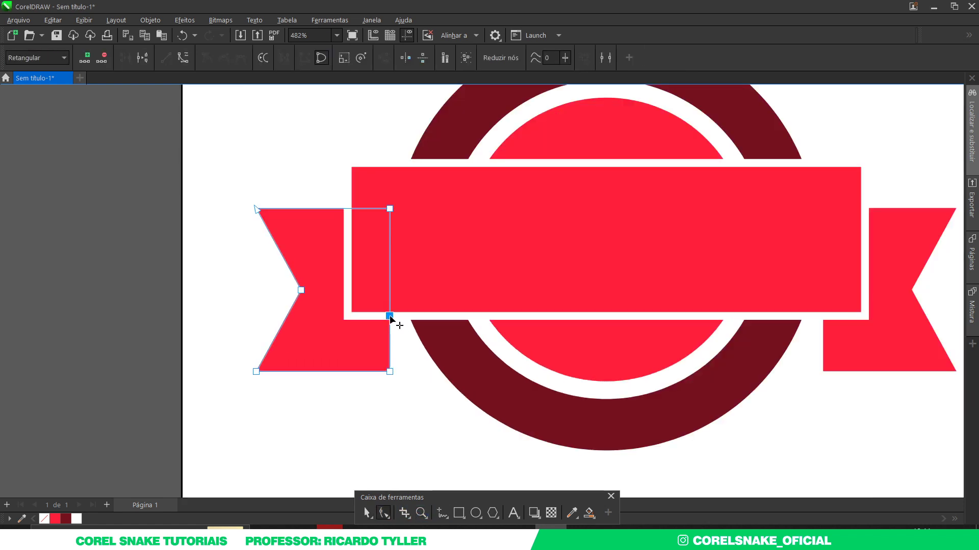
{"action": "left_click_drag", "start_coordinate": [390, 316], "coordinate": [353, 317]}
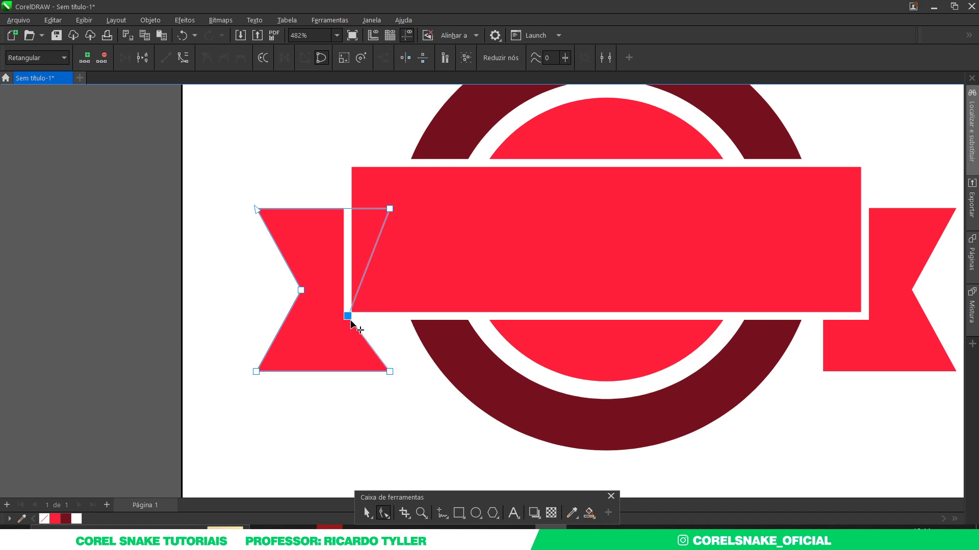
{"action": "scroll", "coordinate": [367, 342], "scroll_direction": "down", "scroll_amount": 2}
Pinch the right tail's inner edge inward with a new node.
{"action": "left_click", "coordinate": [700, 349]}
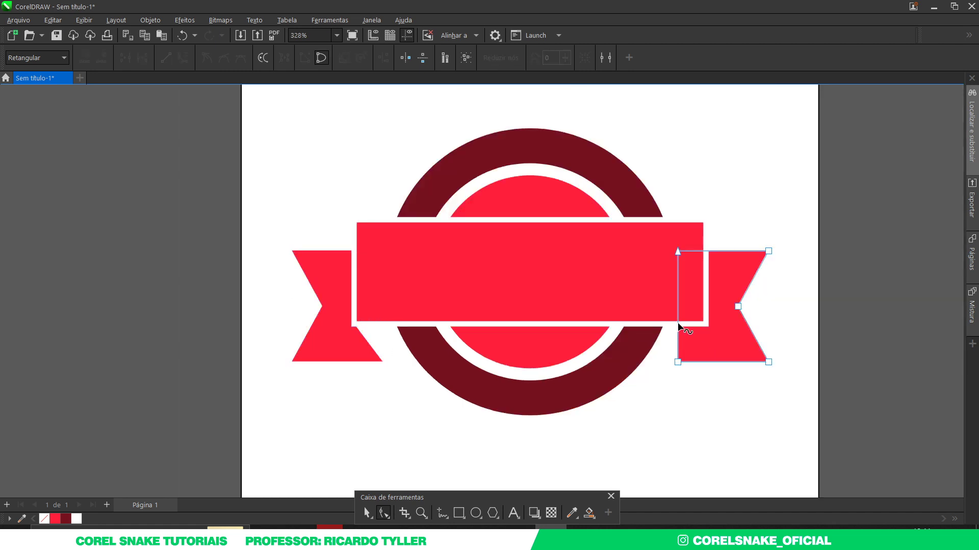
{"action": "double_click", "coordinate": [678, 323]}
{"action": "left_click_drag", "start_coordinate": [678, 324], "coordinate": [706, 323]}
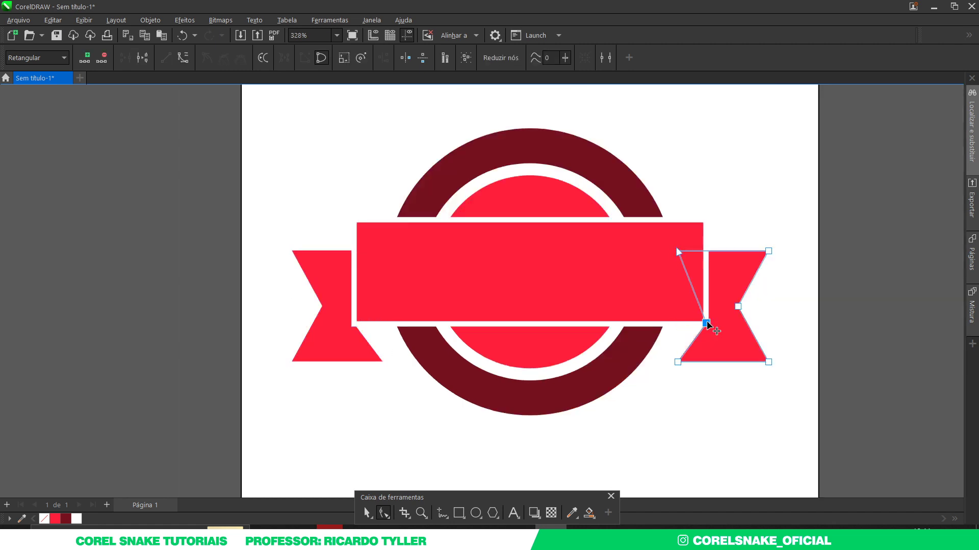
{"action": "left_click", "coordinate": [366, 513]}
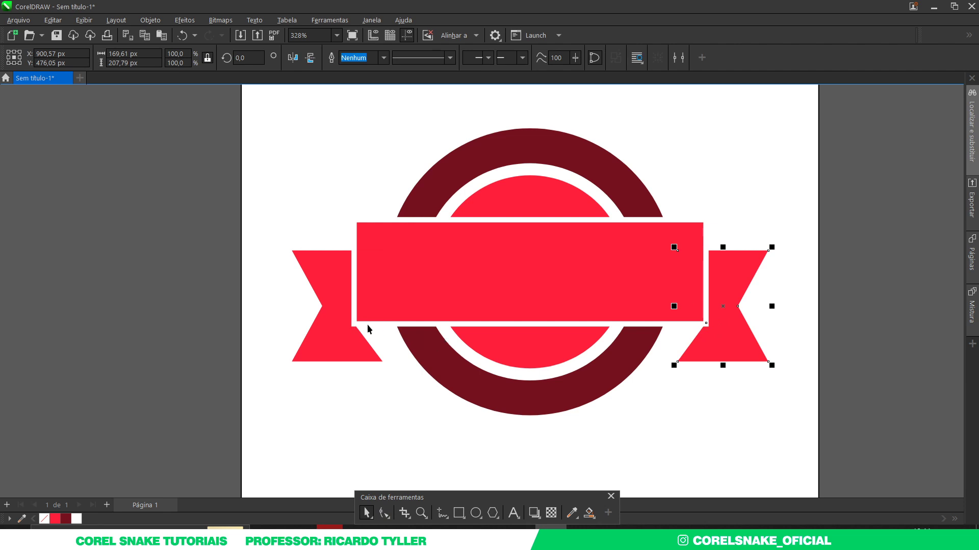
Draw a dark red, outline-free rectangle over the left tail's inner end and send it behind the banner.
{"action": "scroll", "coordinate": [367, 325], "scroll_direction": "up", "scroll_amount": 2}
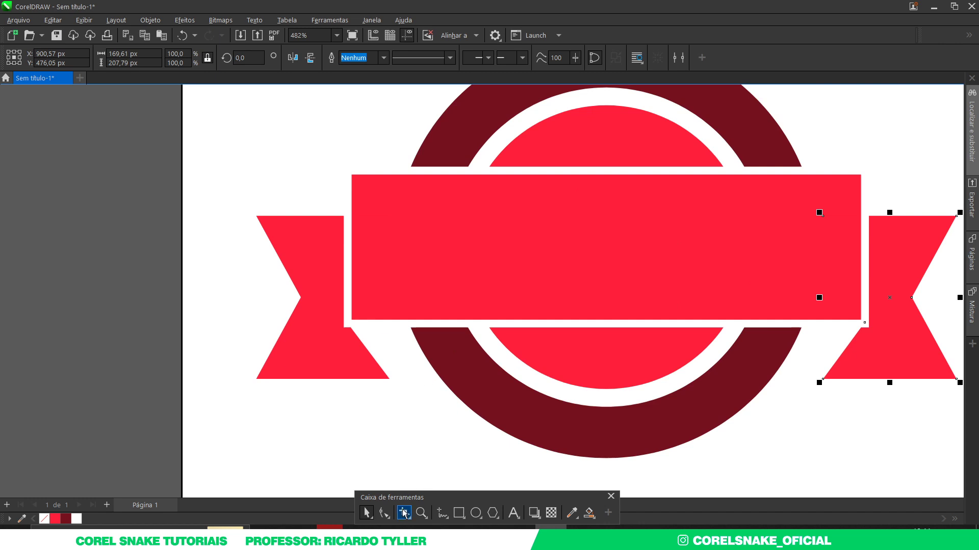
{"action": "left_click", "coordinate": [459, 513]}
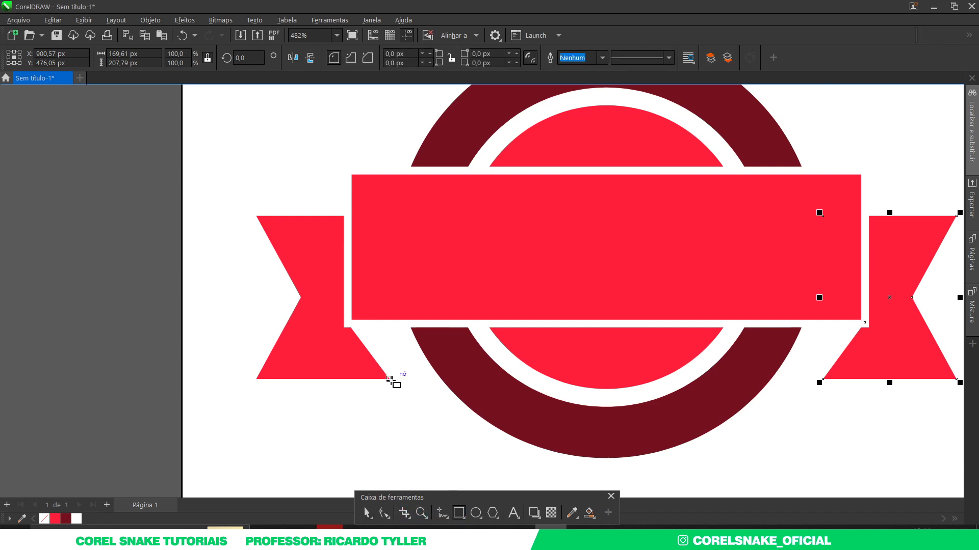
{"action": "left_click_drag", "start_coordinate": [389, 379], "coordinate": [334, 258]}
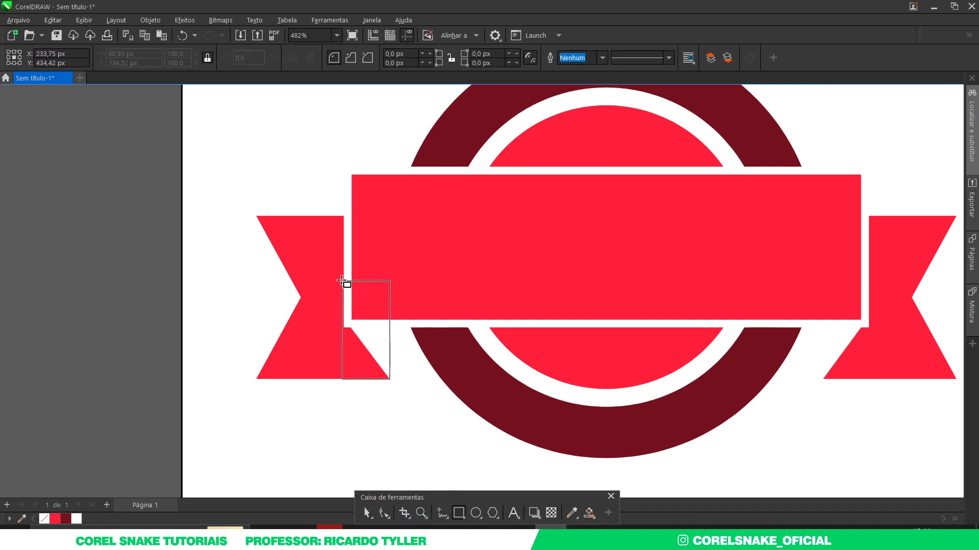
{"action": "key", "text": "space"}
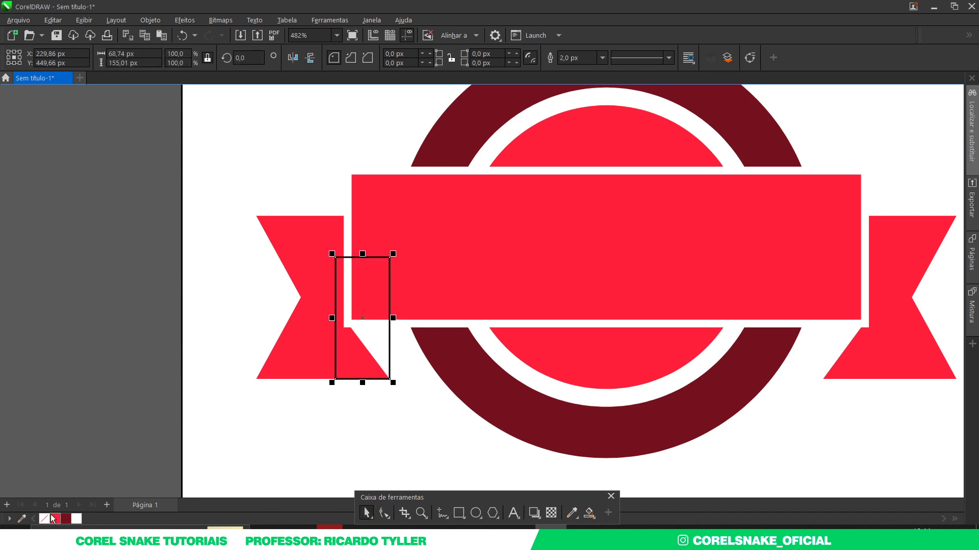
{"action": "left_click", "coordinate": [65, 519]}
{"action": "right_click", "coordinate": [45, 519]}
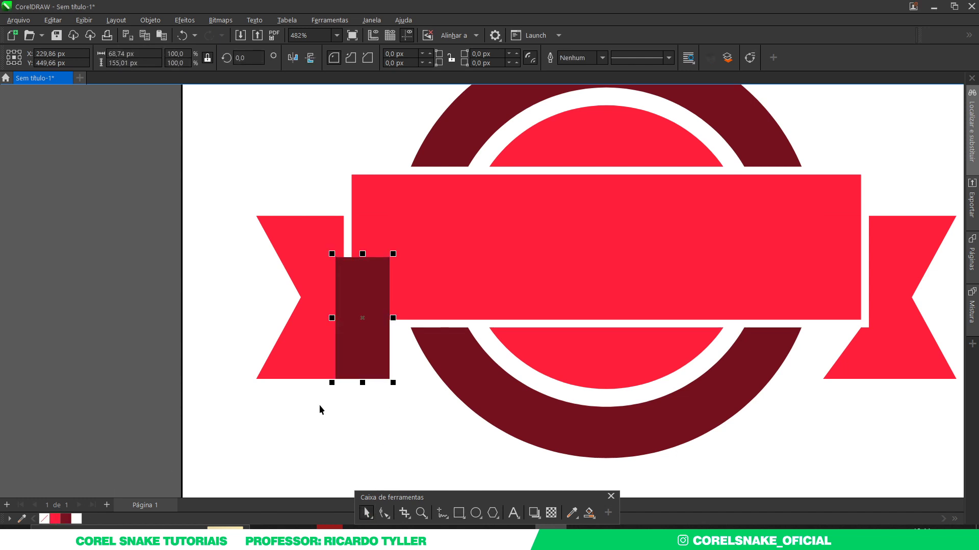
{"action": "key", "text": "ctrl+Page_Down"}
{"action": "key", "text": "ctrl+Page_Down"}
{"action": "key", "text": "ctrl+Page_Down"}
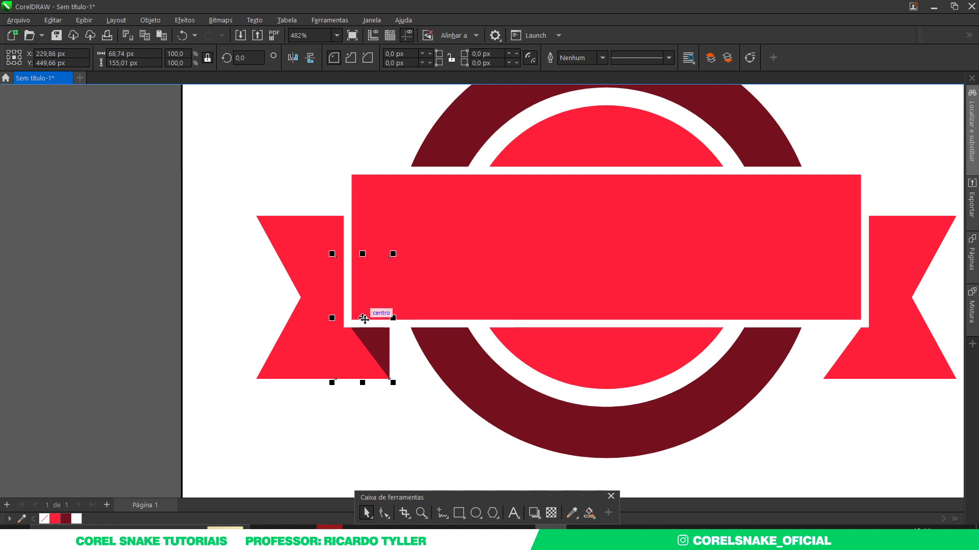
Copy the dark red shading to the right tail's inner edge and send it behind.
{"action": "left_click_drag", "start_coordinate": [362, 317], "coordinate": [905, 296]}
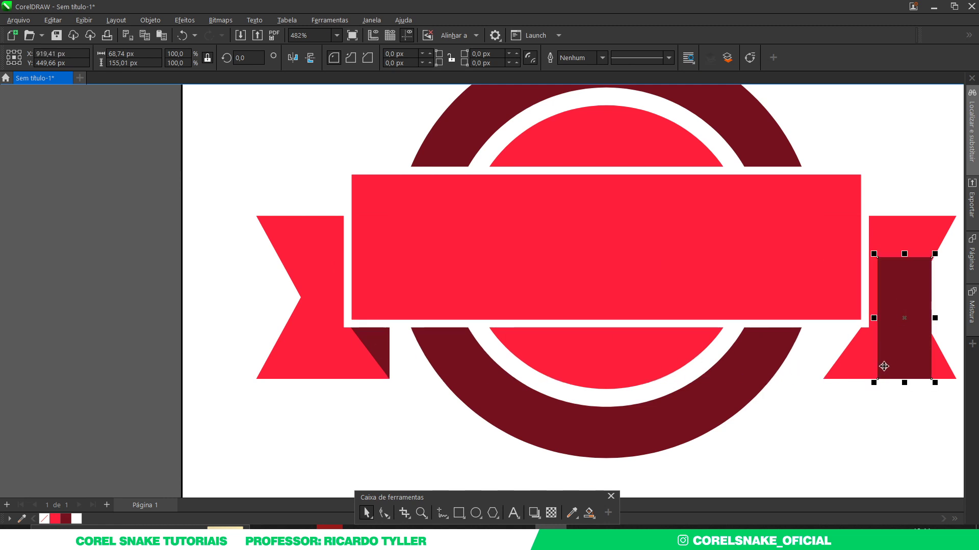
{"action": "left_click_drag", "start_coordinate": [878, 378], "coordinate": [824, 380]}
{"action": "key", "text": "ctrl+Page_Down"}
{"action": "key", "text": "ctrl+Page_Down"}
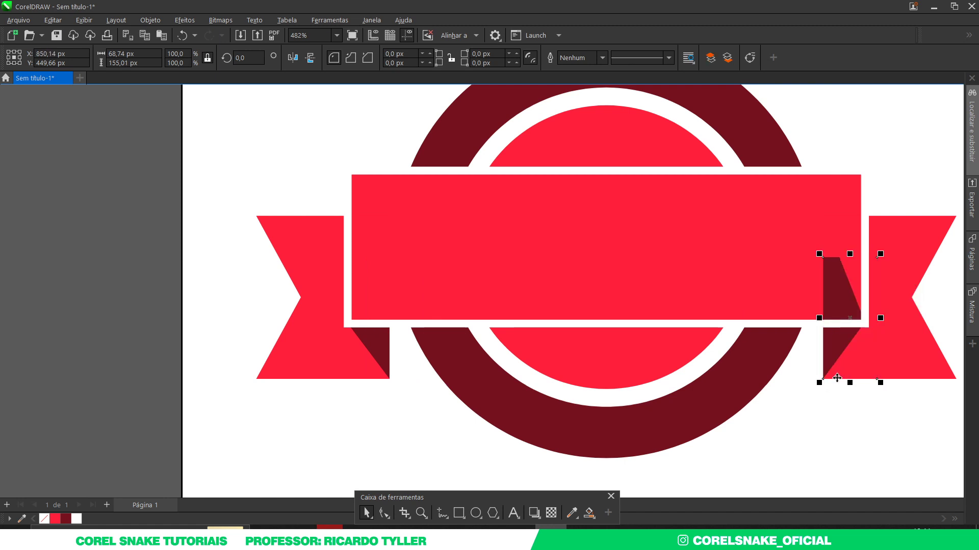
{"action": "scroll", "coordinate": [524, 313], "scroll_direction": "down", "scroll_amount": 4}
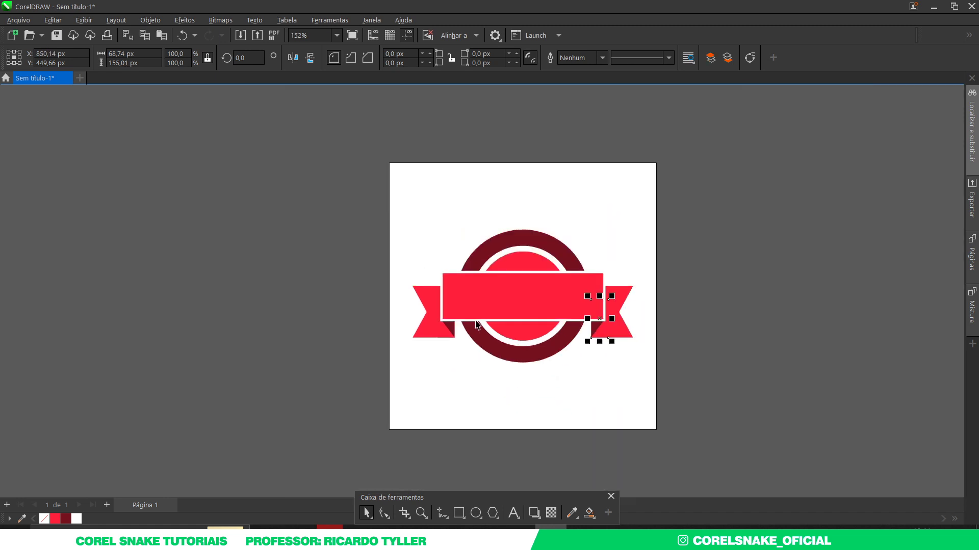
{"action": "scroll", "coordinate": [513, 330], "scroll_direction": "up", "scroll_amount": 2}
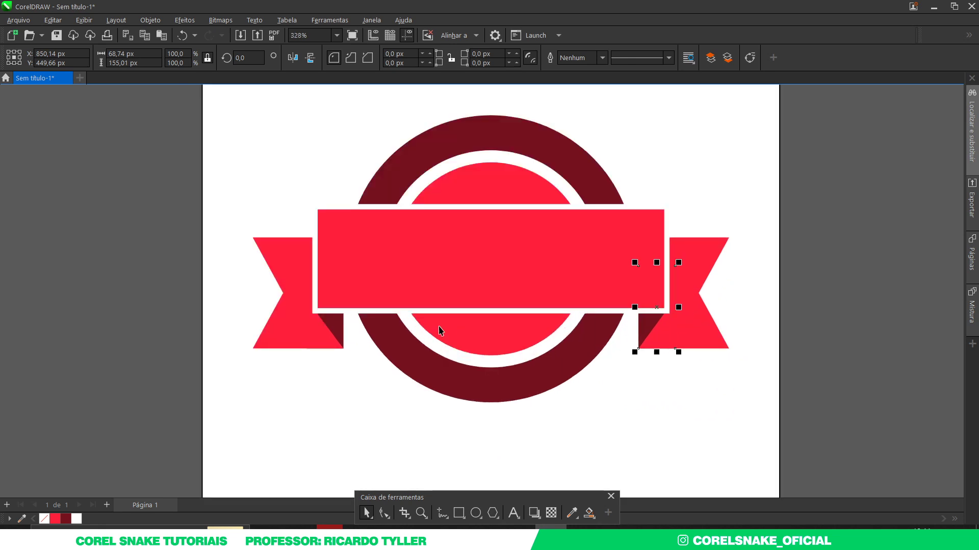
{"action": "scroll", "coordinate": [328, 314], "scroll_direction": "up", "scroll_amount": 1}
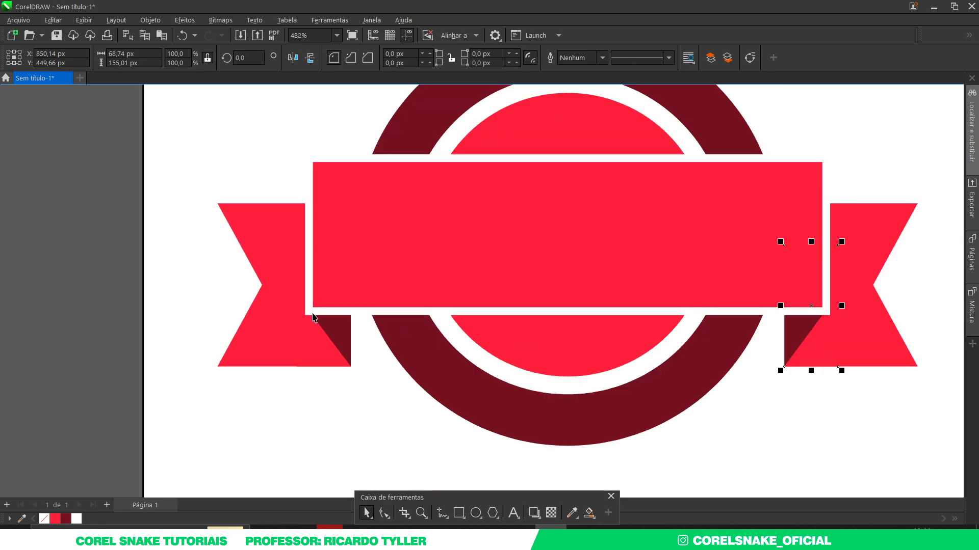
Draw a pen line from the banner's lower-left corner to the left fold's lower-right corner.
{"action": "left_click", "coordinate": [312, 313]}
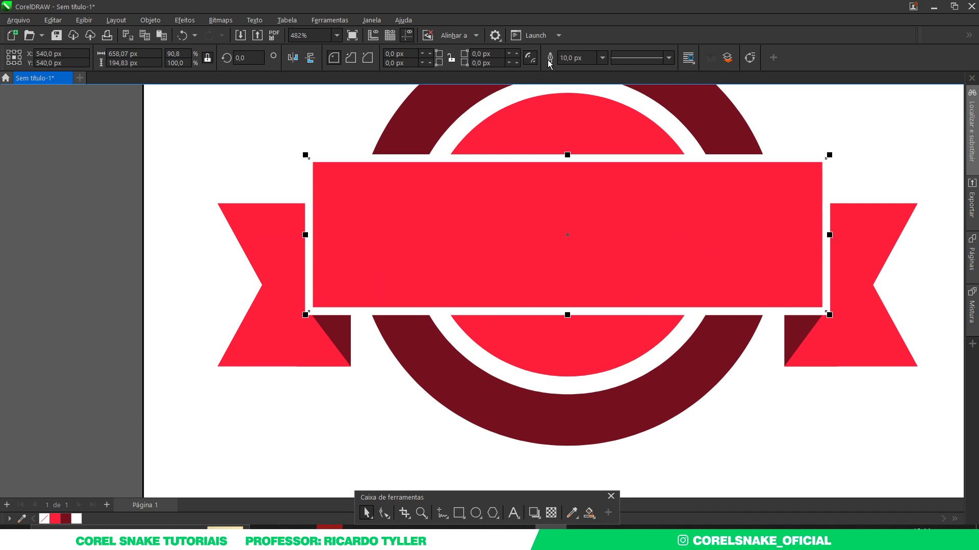
{"action": "scroll", "coordinate": [367, 308], "scroll_direction": "up", "scroll_amount": 1}
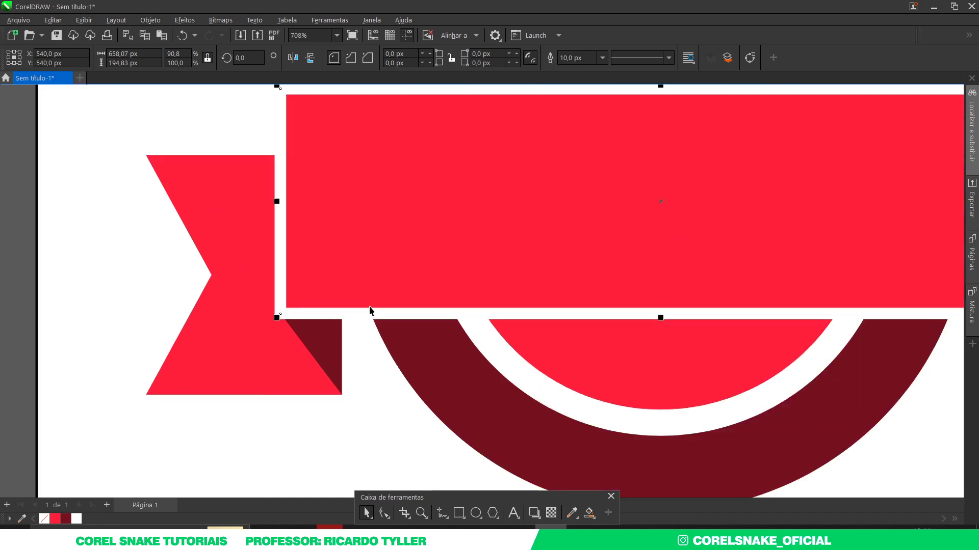
{"action": "left_click", "coordinate": [576, 58]}
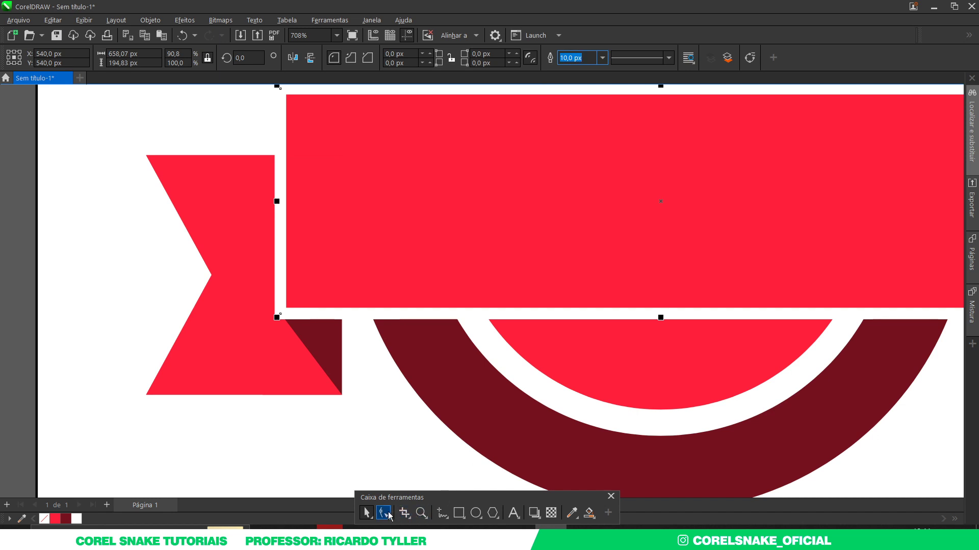
{"action": "left_click", "coordinate": [439, 515]}
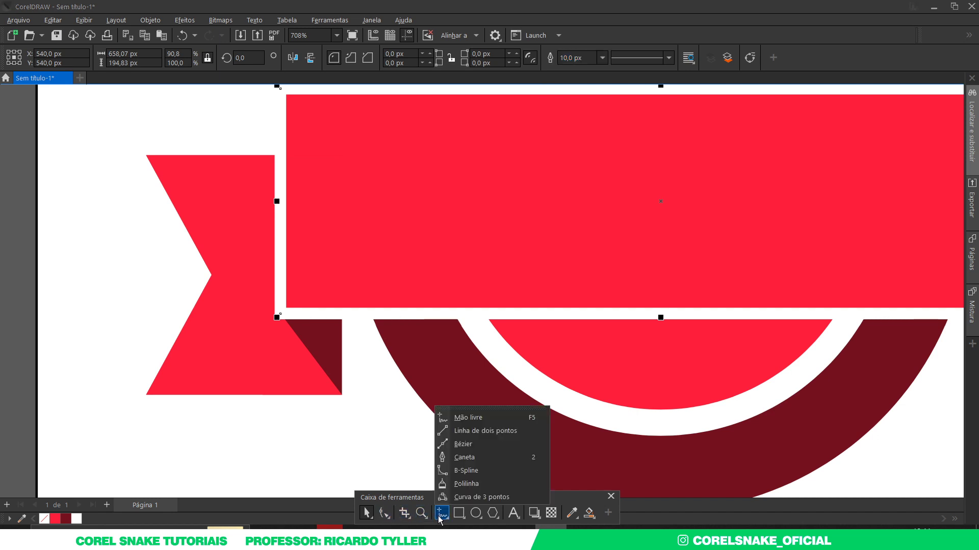
{"action": "left_click", "coordinate": [461, 447]}
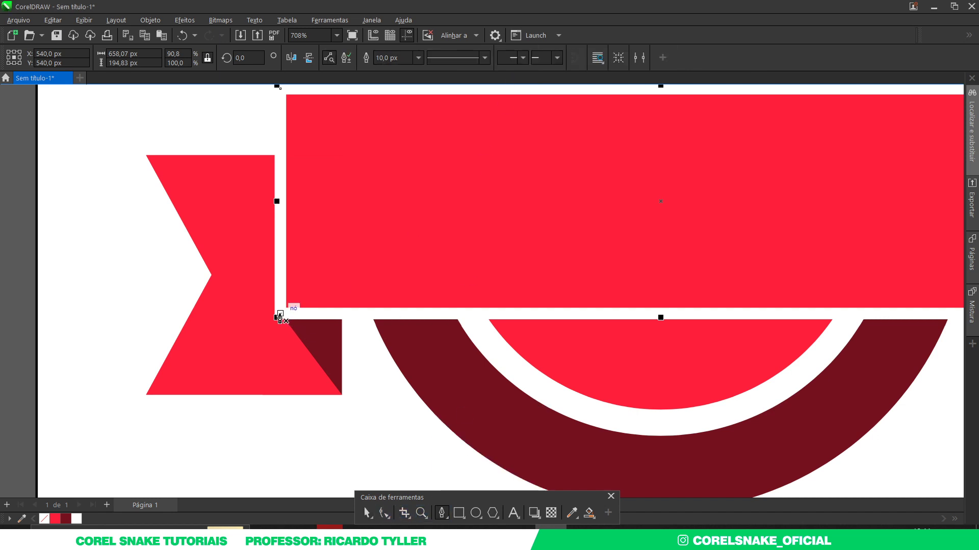
{"action": "left_click", "coordinate": [280, 314]}
{"action": "left_click", "coordinate": [343, 396]}
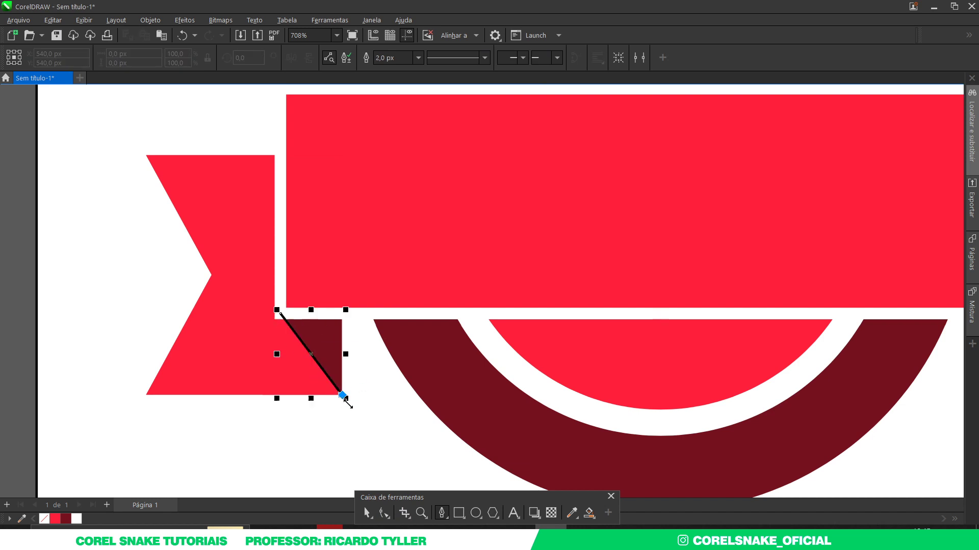
{"action": "key", "text": "space"}
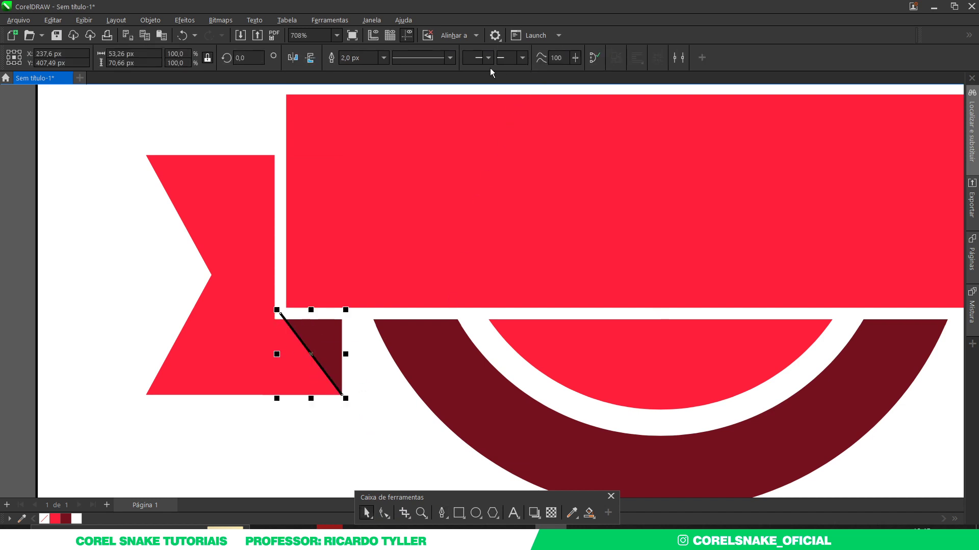
Make the diagonal line a 10 px white outline.
{"action": "left_click", "coordinate": [383, 57]}
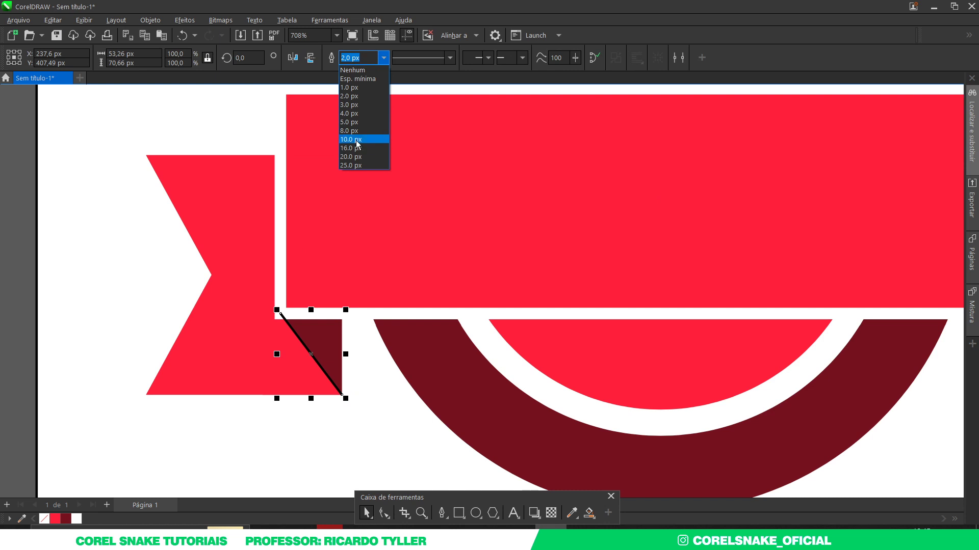
{"action": "left_click", "coordinate": [362, 140]}
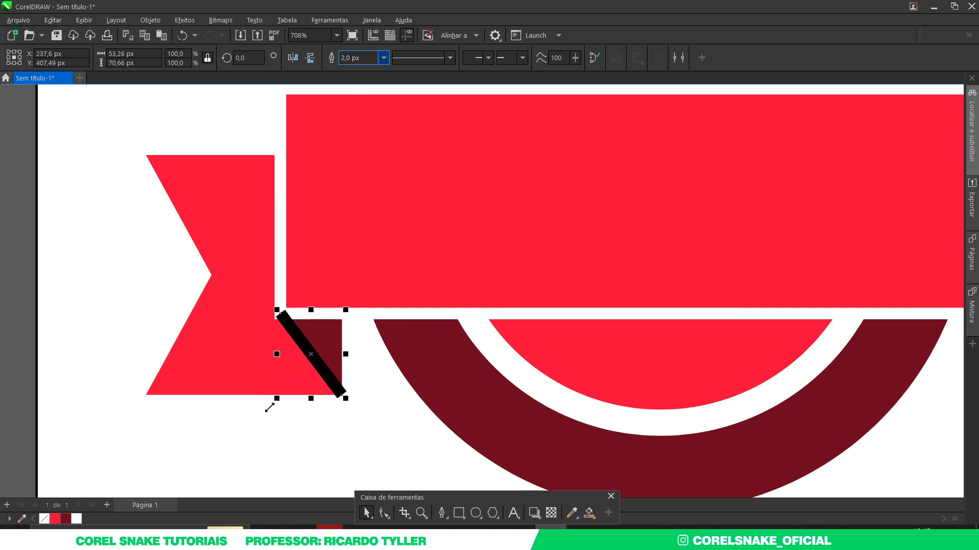
{"action": "right_click", "coordinate": [76, 519]}
{"action": "scroll", "coordinate": [225, 398], "scroll_direction": "down", "scroll_amount": 2}
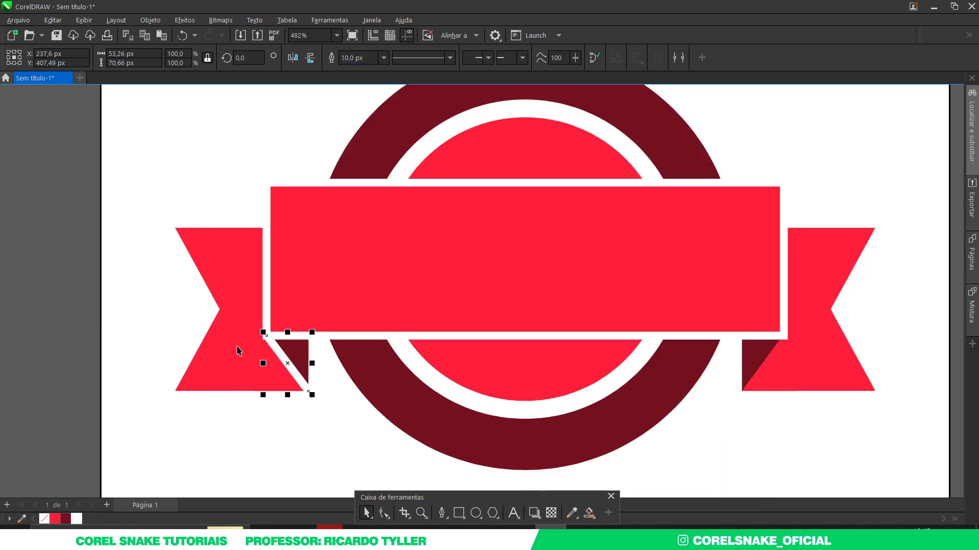
{"action": "scroll", "coordinate": [237, 351], "scroll_direction": "up", "scroll_amount": 4}
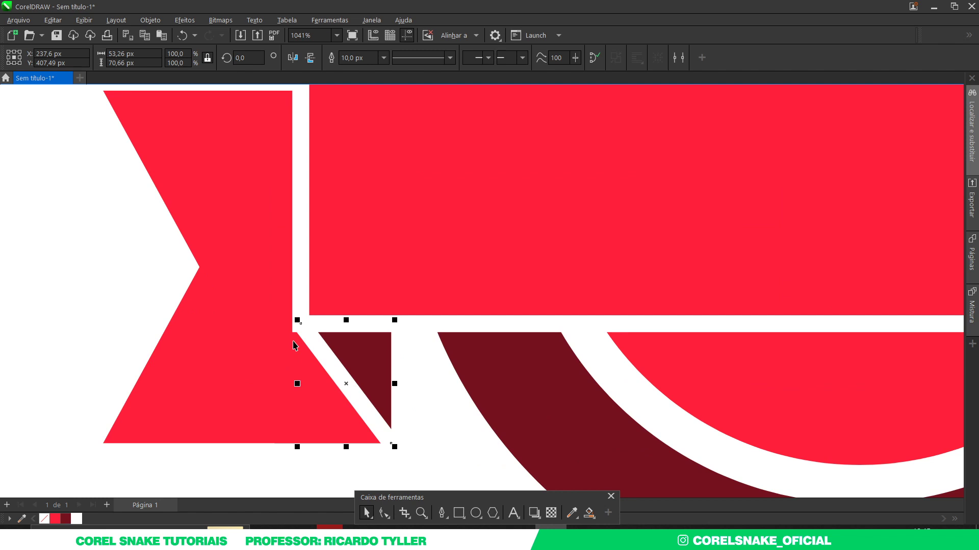
Try nudging the white line down and left, then undo the move.
{"action": "scroll", "coordinate": [308, 327], "scroll_direction": "up", "scroll_amount": 2}
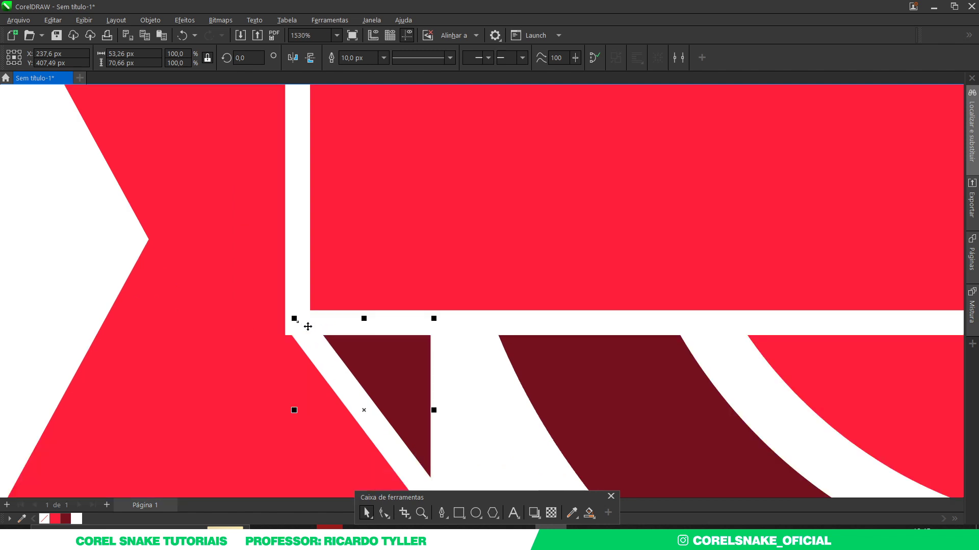
{"action": "scroll", "coordinate": [306, 326], "scroll_direction": "up", "scroll_amount": 4}
{"action": "mouse_move", "coordinate": [299, 332]}
{"action": "left_mouse_down"}
{"action": "mouse_move", "coordinate": [297, 344]}
{"action": "mouse_move", "coordinate": [268, 343]}
{"action": "mouse_move", "coordinate": [272, 357]}
{"action": "left_mouse_up"}
{"action": "scroll", "coordinate": [286, 344], "scroll_direction": "up", "scroll_amount": 6}
{"action": "scroll", "coordinate": [268, 352], "scroll_direction": "down", "scroll_amount": 8}
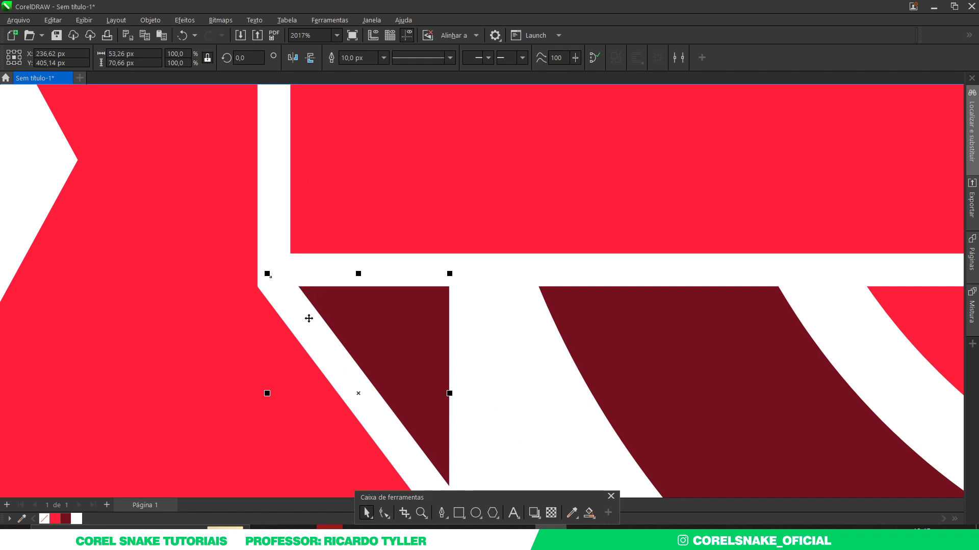
{"action": "key", "text": "ctrl+z"}
{"action": "scroll", "coordinate": [346, 332], "scroll_direction": "down", "scroll_amount": 10}
{"action": "scroll", "coordinate": [375, 335], "scroll_direction": "up", "scroll_amount": 8}
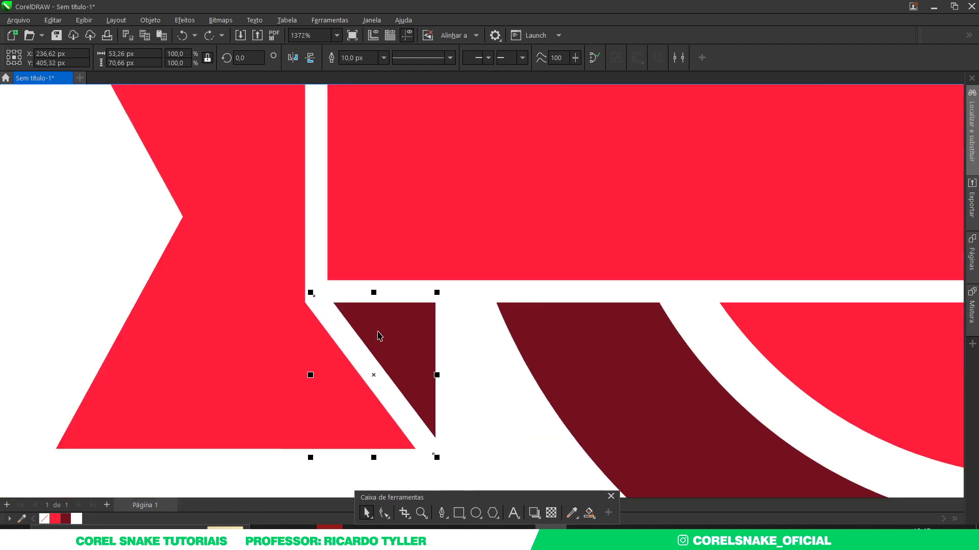
Drag the thin white strip so it lies along the left dark fold's edge.
{"action": "left_click", "coordinate": [486, 300]}
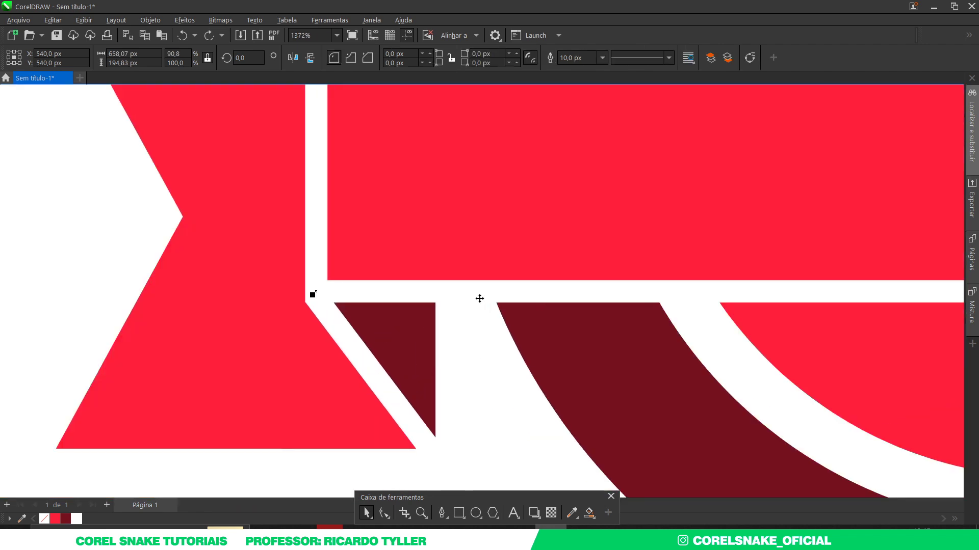
{"action": "scroll", "coordinate": [479, 300], "scroll_direction": "down", "scroll_amount": 2}
{"action": "left_click", "coordinate": [241, 307]}
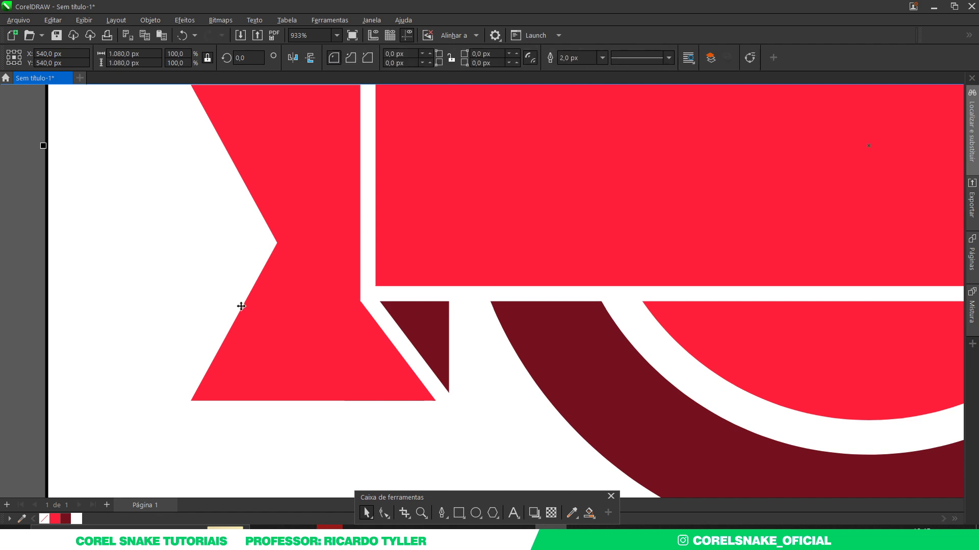
{"action": "left_click", "coordinate": [382, 321]}
{"action": "scroll", "coordinate": [383, 324], "scroll_direction": "up", "scroll_amount": 3}
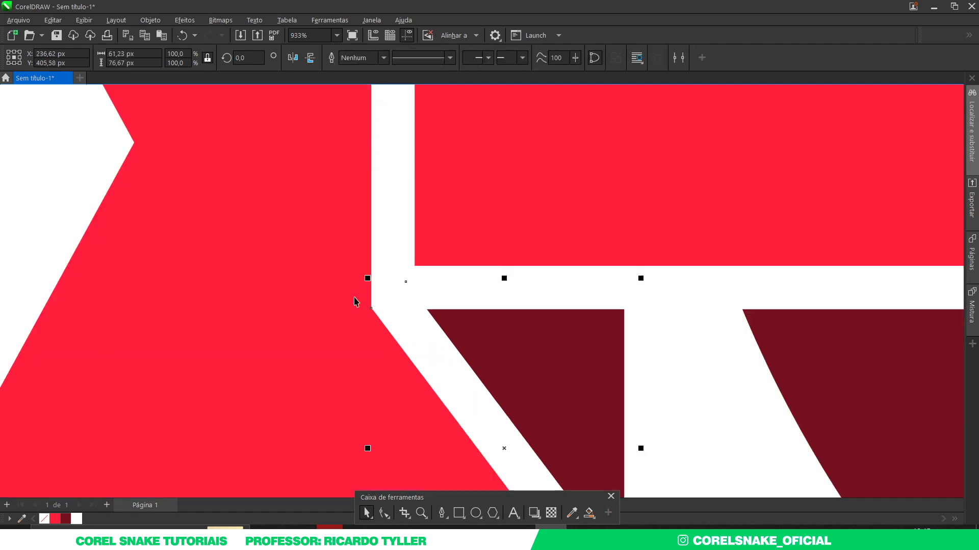
{"action": "scroll", "coordinate": [403, 330], "scroll_direction": "up", "scroll_amount": 1}
{"action": "left_click", "coordinate": [413, 328]}
{"action": "left_click_drag", "start_coordinate": [423, 327], "coordinate": [380, 314]}
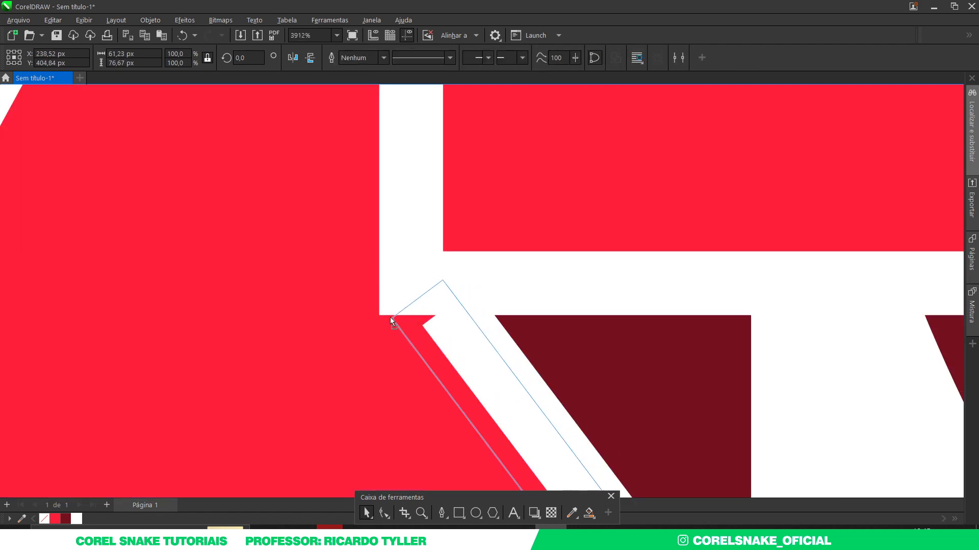
{"action": "scroll", "coordinate": [381, 314], "scroll_direction": "down", "scroll_amount": 5}
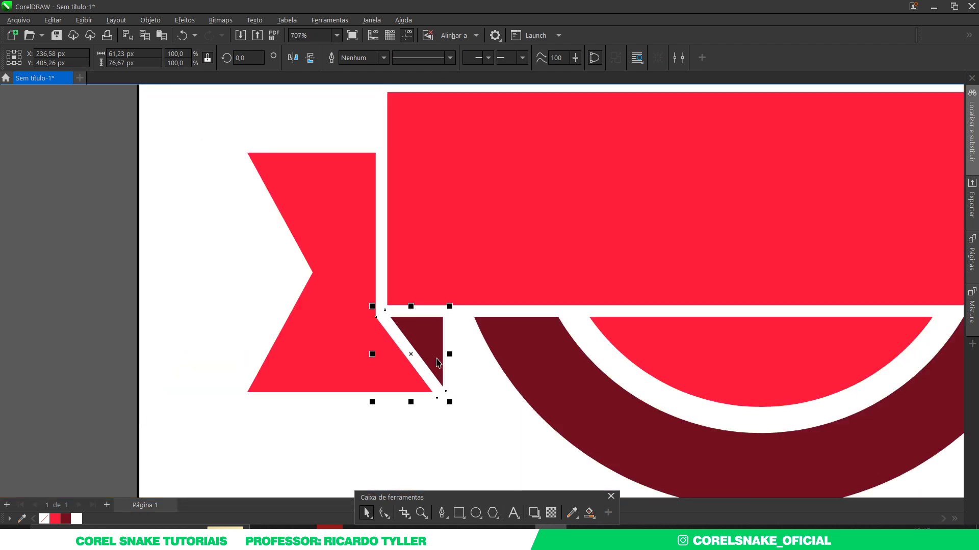
{"action": "scroll", "coordinate": [402, 356], "scroll_direction": "down", "scroll_amount": 2}
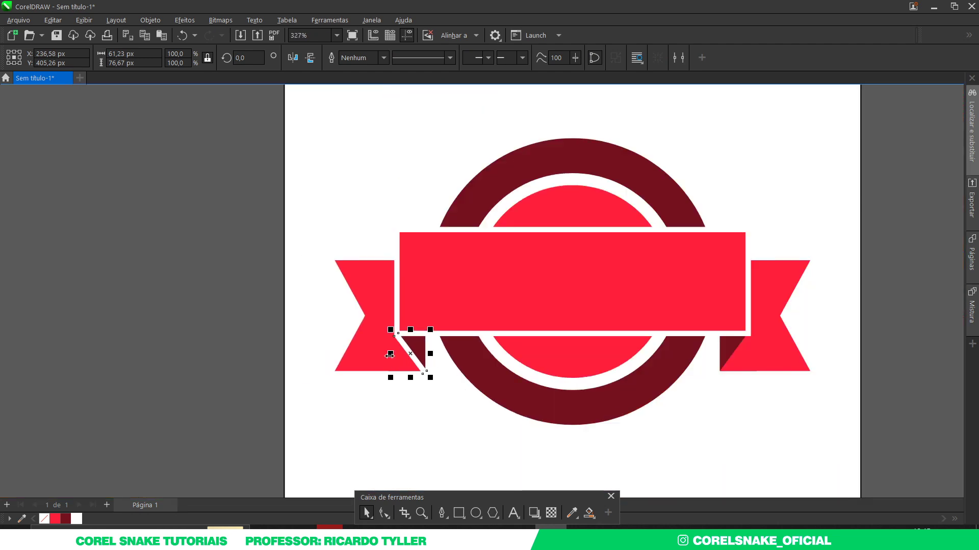
Move a mirrored copy of the white strip to the right tail and snap it to the fold.
{"action": "mouse_move", "coordinate": [390, 354]}
{"action": "left_mouse_down"}
{"action": "mouse_move", "coordinate": [626, 351]}
{"action": "mouse_move", "coordinate": [695, 337]}
{"action": "left_mouse_up"}
{"action": "scroll", "coordinate": [699, 331], "scroll_direction": "up", "scroll_amount": 2}
{"action": "scroll", "coordinate": [699, 329], "scroll_direction": "up", "scroll_amount": 1}
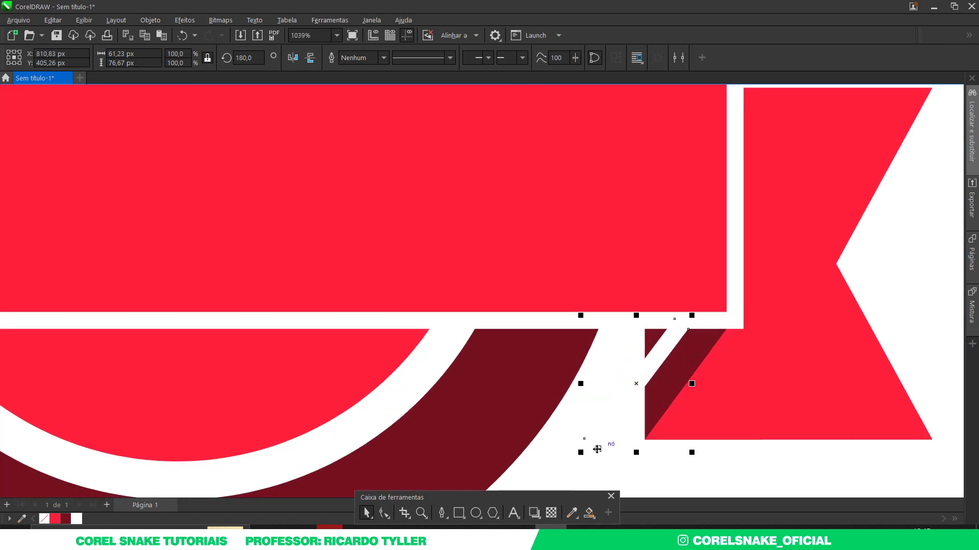
{"action": "left_click_drag", "start_coordinate": [597, 449], "coordinate": [645, 452]}
{"action": "scroll", "coordinate": [763, 343], "scroll_direction": "up", "scroll_amount": 1}
{"action": "scroll", "coordinate": [655, 285], "scroll_direction": "up", "scroll_amount": 3}
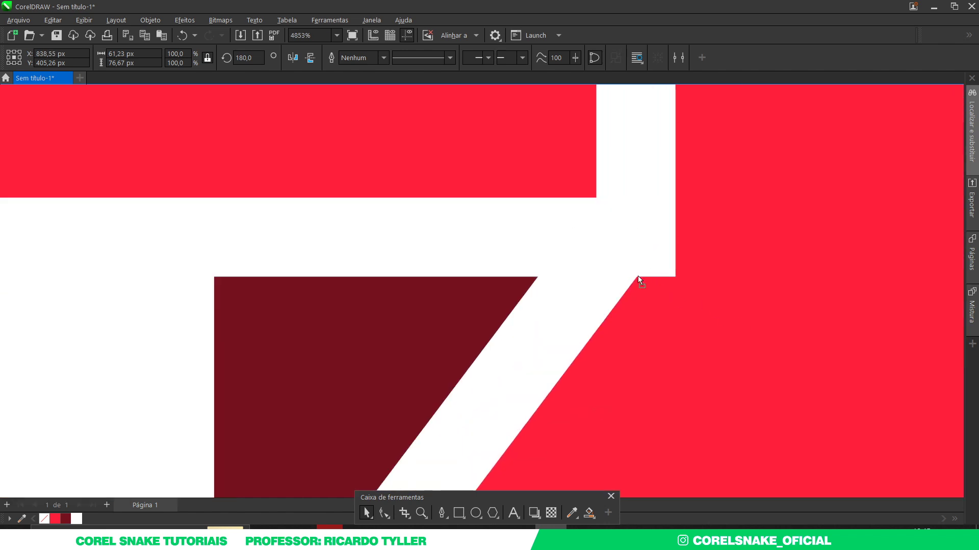
{"action": "left_click_drag", "start_coordinate": [638, 277], "coordinate": [675, 278]}
{"action": "scroll", "coordinate": [627, 286], "scroll_direction": "down", "scroll_amount": 3}
{"action": "scroll", "coordinate": [585, 344], "scroll_direction": "down", "scroll_amount": 4}
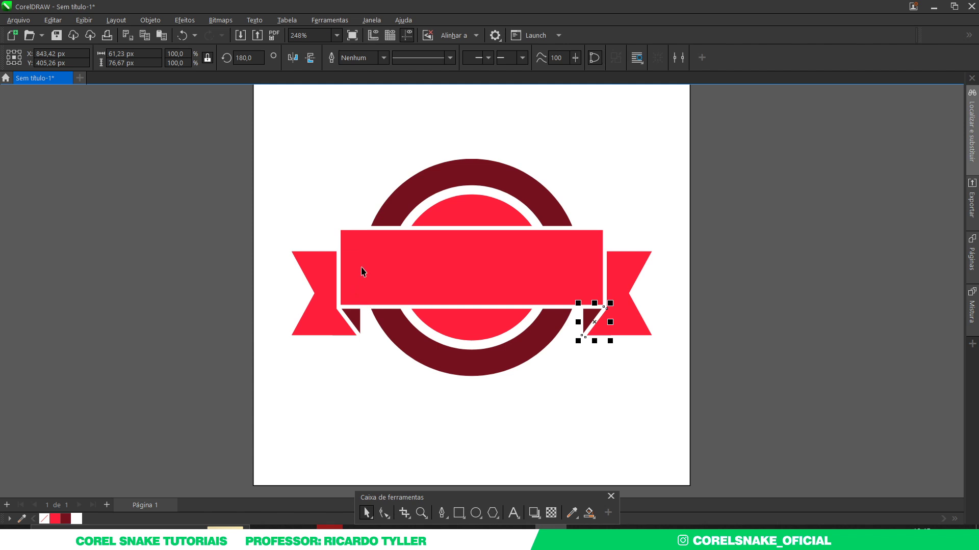
Select both ribbon tails and the left fold, test-move them together, then undo.
{"action": "left_click", "coordinate": [324, 275]}
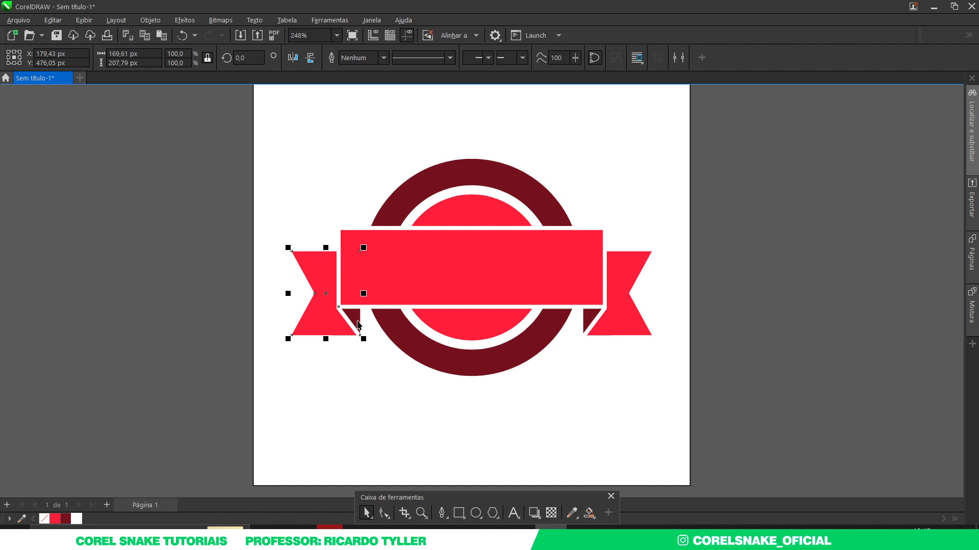
{"action": "left_click", "coordinate": [356, 320], "text": "shift"}
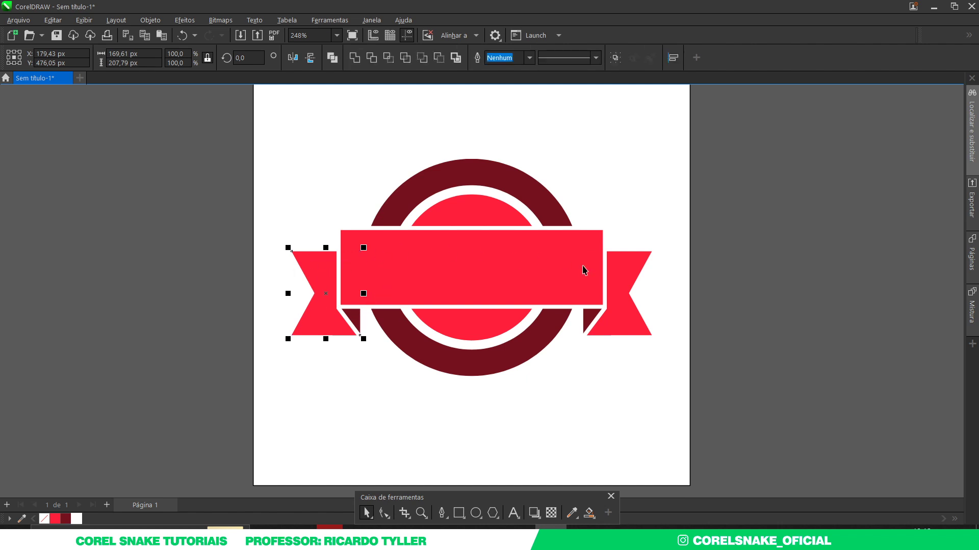
{"action": "left_click", "coordinate": [629, 275], "text": "shift"}
{"action": "left_click_drag", "start_coordinate": [587, 317], "coordinate": [514, 342]}
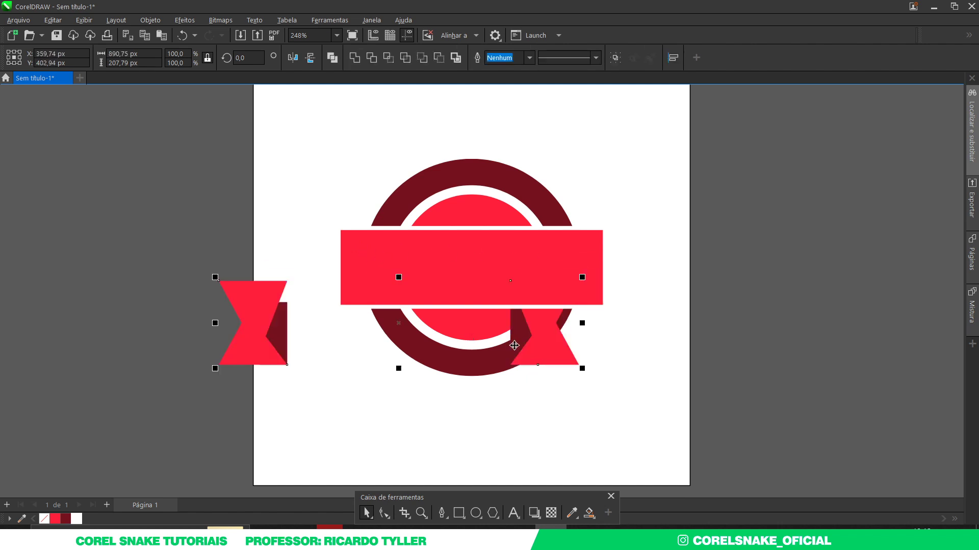
{"action": "key", "text": "ctrl+z"}
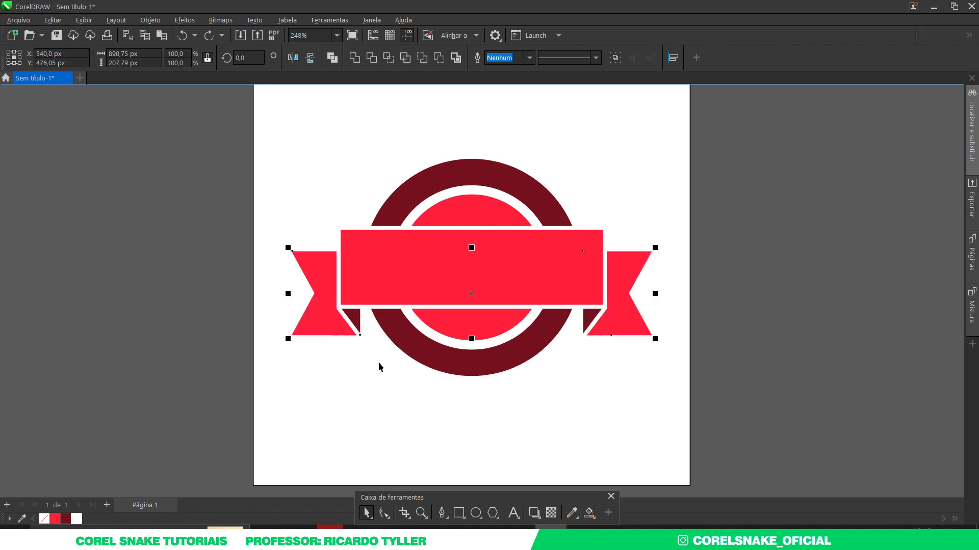
{"action": "left_click", "coordinate": [345, 347]}
Group both dark folds with the centre banner rectangle using Ctrl+G.
{"action": "left_click", "coordinate": [351, 329]}
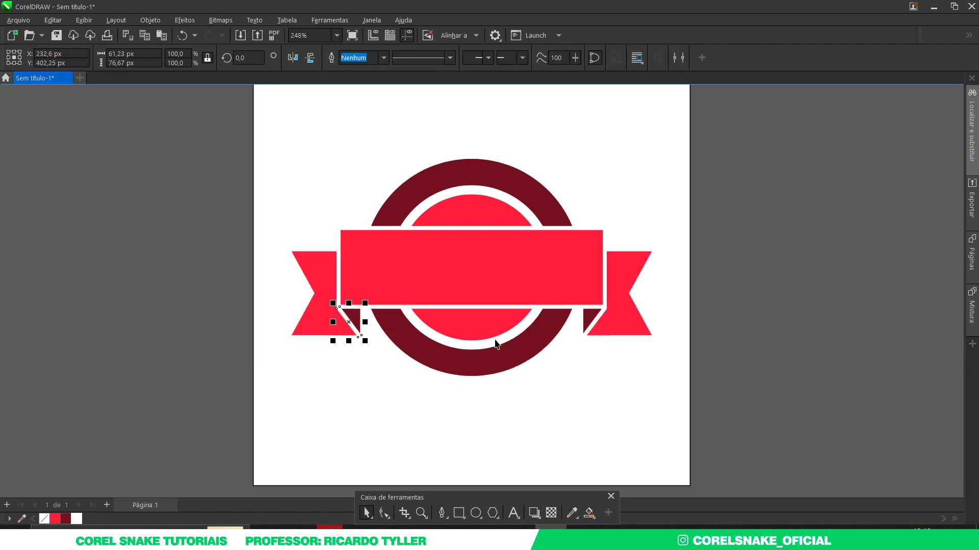
{"action": "left_click", "coordinate": [598, 325], "text": "shift"}
{"action": "left_click", "coordinate": [604, 298], "text": "shift"}
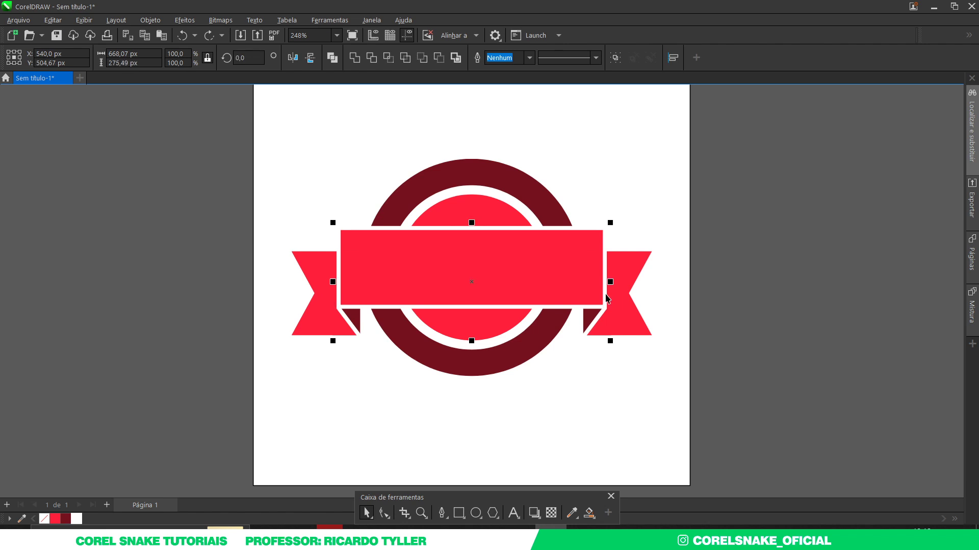
{"action": "key", "text": "ctrl+g"}
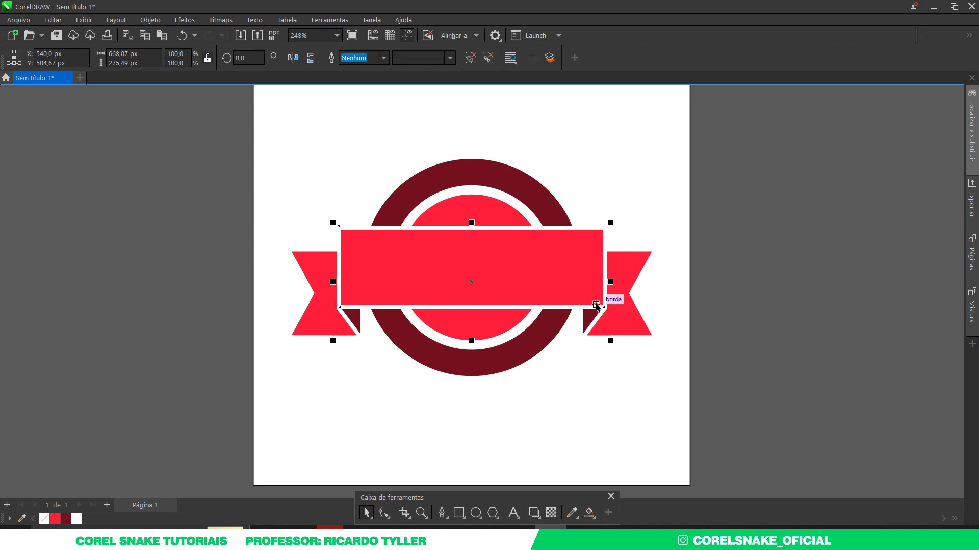
{"action": "key", "text": "Escape"}
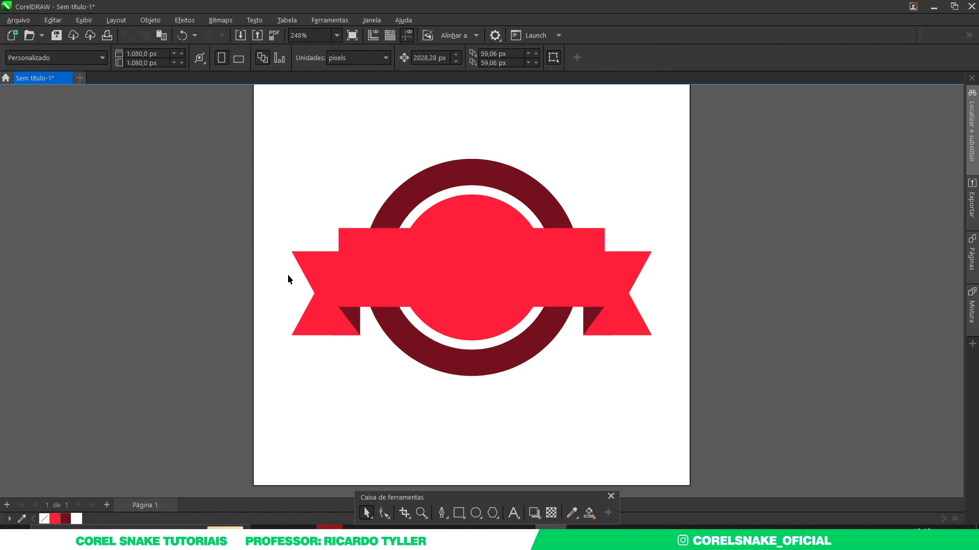
Test-move the banner together with its tails, undo, and clear the selection.
{"action": "left_click", "coordinate": [314, 279]}
{"action": "left_click", "coordinate": [379, 280]}
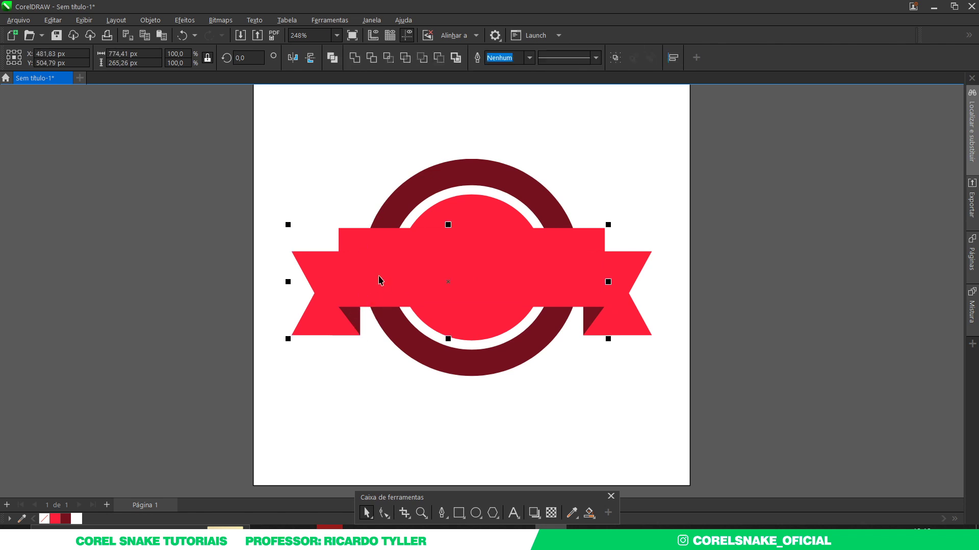
{"action": "left_click", "coordinate": [622, 280], "text": "shift"}
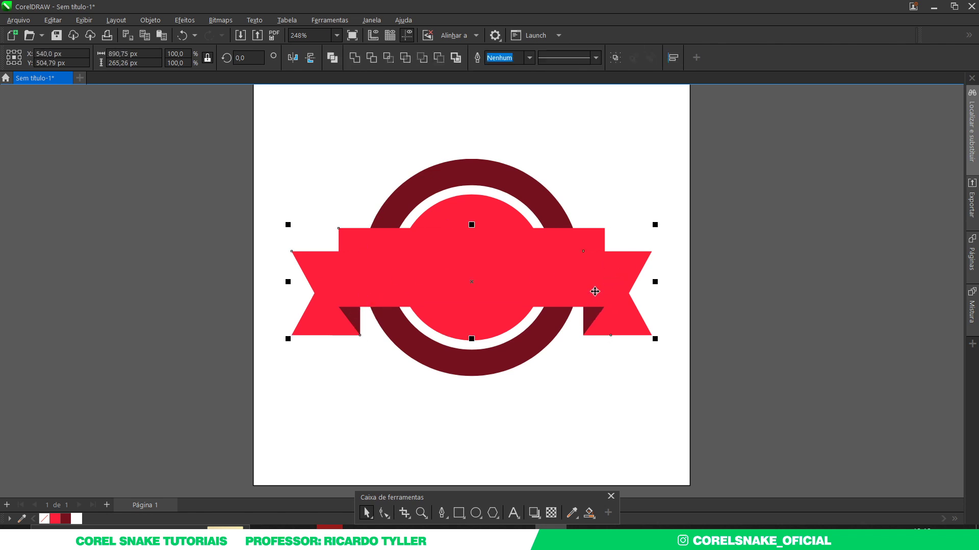
{"action": "left_click_drag", "start_coordinate": [595, 291], "coordinate": [518, 302]}
{"action": "key", "text": "ctrl+z"}
{"action": "left_click", "coordinate": [706, 290]}
{"action": "left_click", "coordinate": [612, 303]}
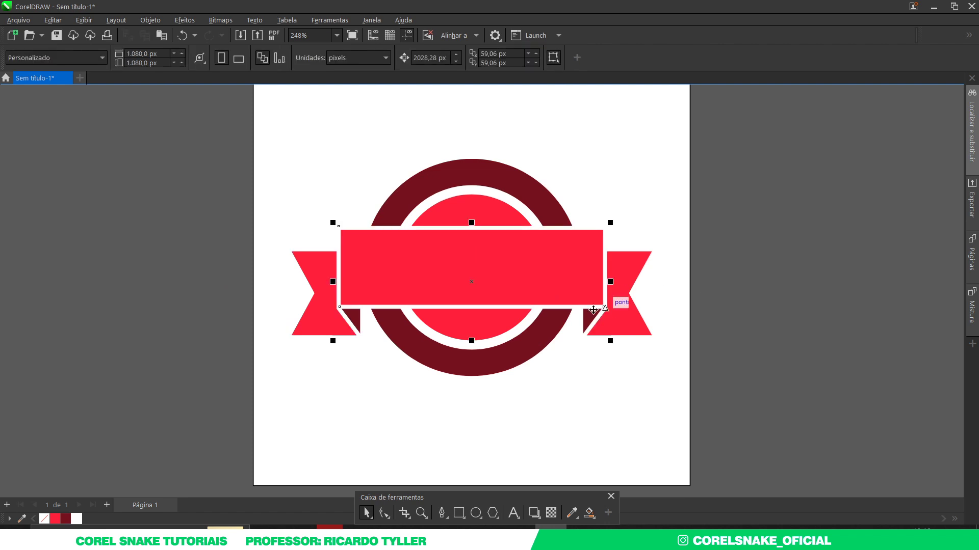
{"action": "left_click", "coordinate": [326, 291], "text": "shift"}
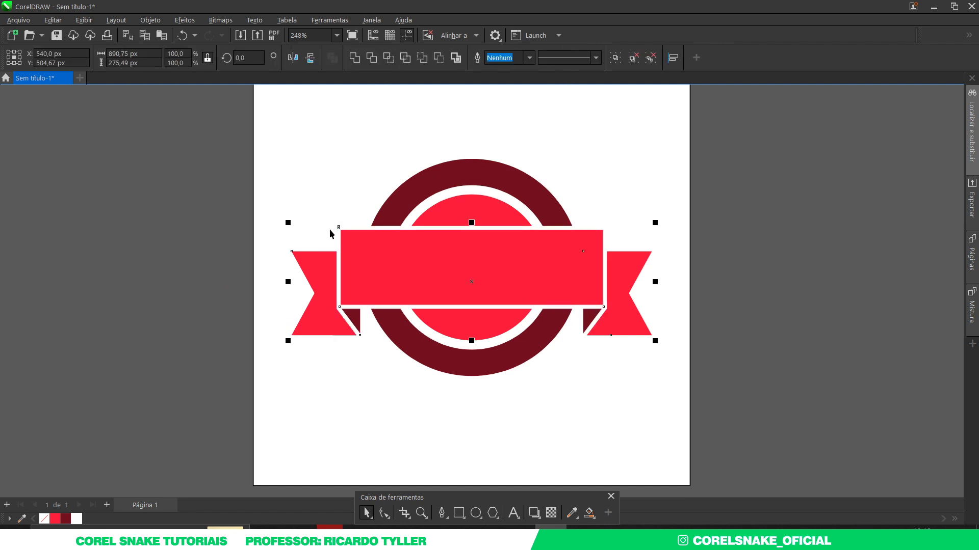
{"action": "left_click", "coordinate": [455, 58]}
{"action": "left_click", "coordinate": [726, 300]}
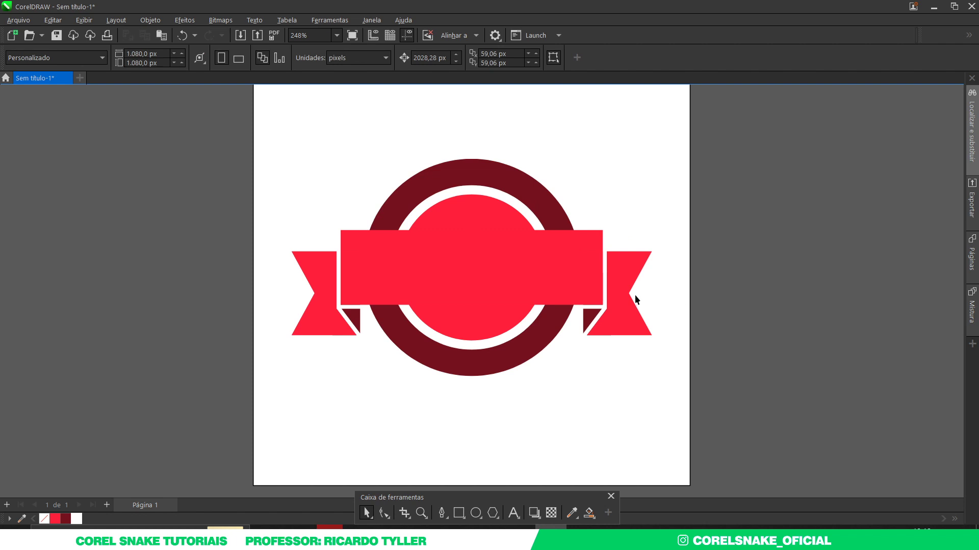
{"action": "scroll", "coordinate": [485, 302], "scroll_direction": "down", "scroll_amount": 2}
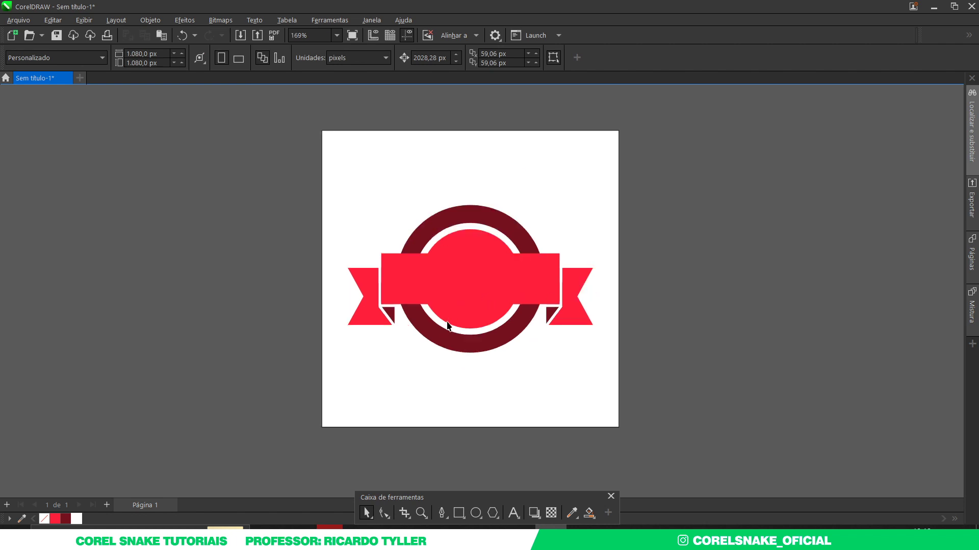
Try a sampled blue fill on the background square, revert to white, and select the badge group.
{"action": "left_click", "coordinate": [421, 362]}
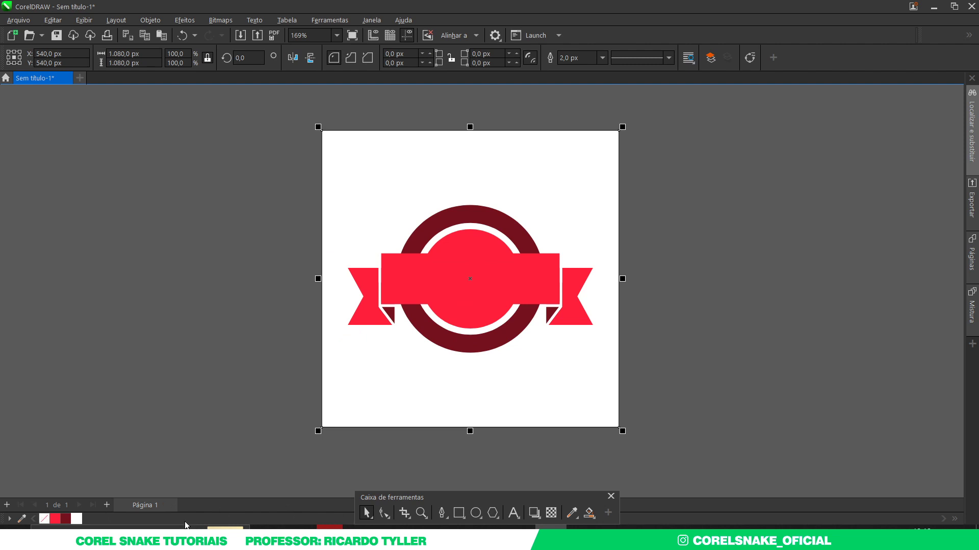
{"action": "left_click", "coordinate": [22, 519]}
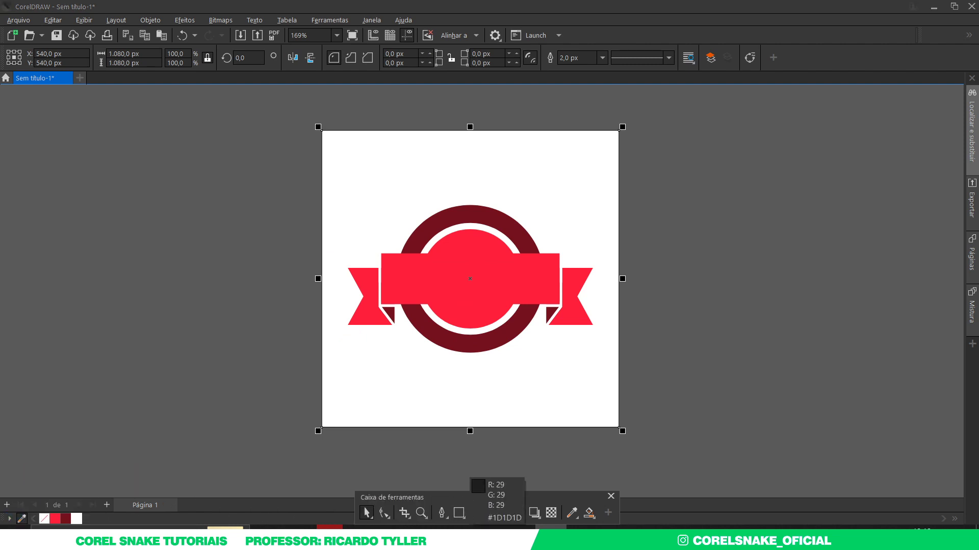
{"action": "left_click", "coordinate": [461, 530]}
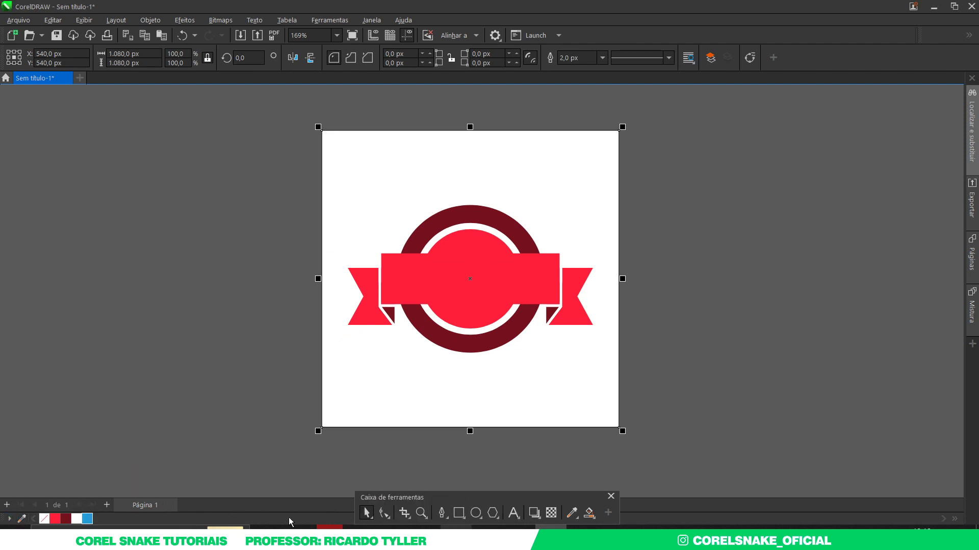
{"action": "left_click", "coordinate": [87, 519]}
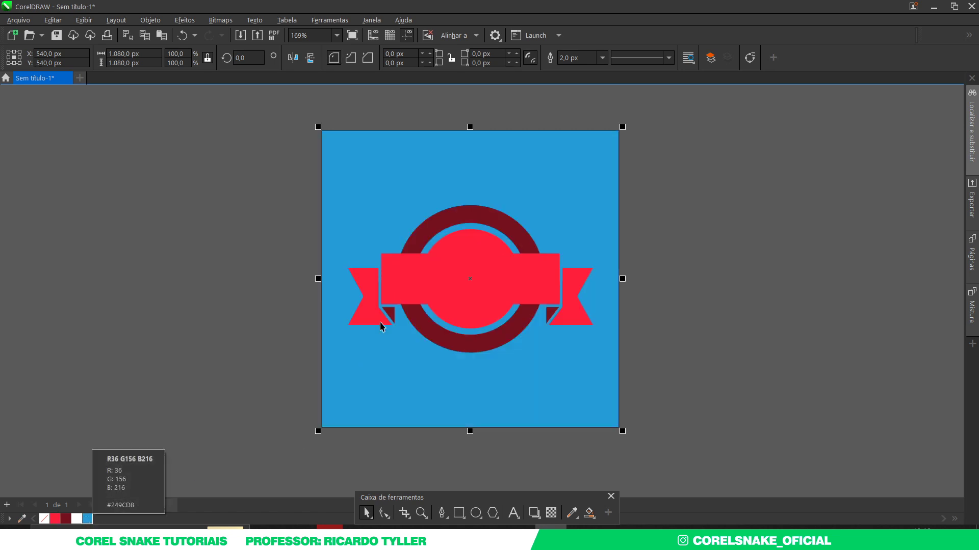
{"action": "scroll", "coordinate": [382, 297], "scroll_direction": "up", "scroll_amount": 2}
{"action": "scroll", "coordinate": [382, 297], "scroll_direction": "up", "scroll_amount": 1}
{"action": "scroll", "coordinate": [377, 315], "scroll_direction": "down", "scroll_amount": 1}
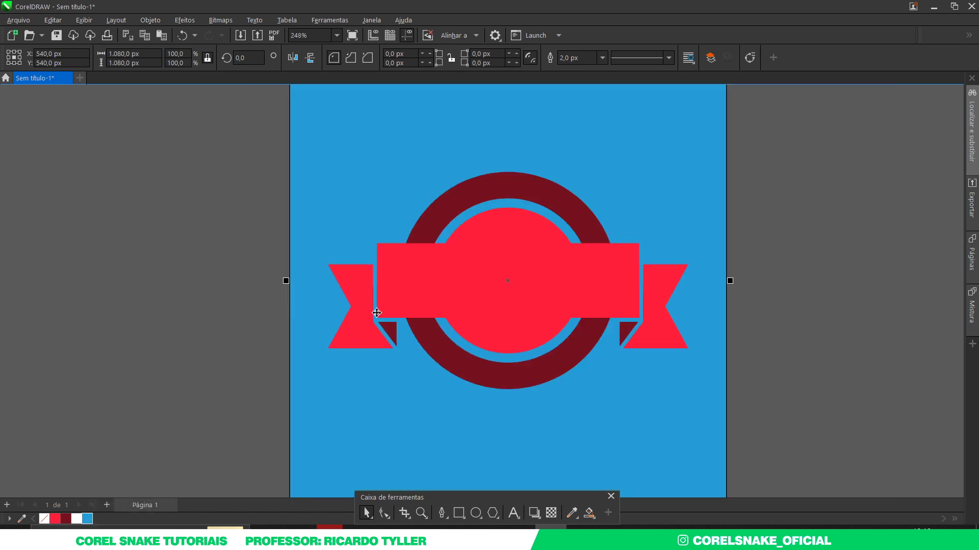
{"action": "scroll", "coordinate": [355, 327], "scroll_direction": "down", "scroll_amount": 2}
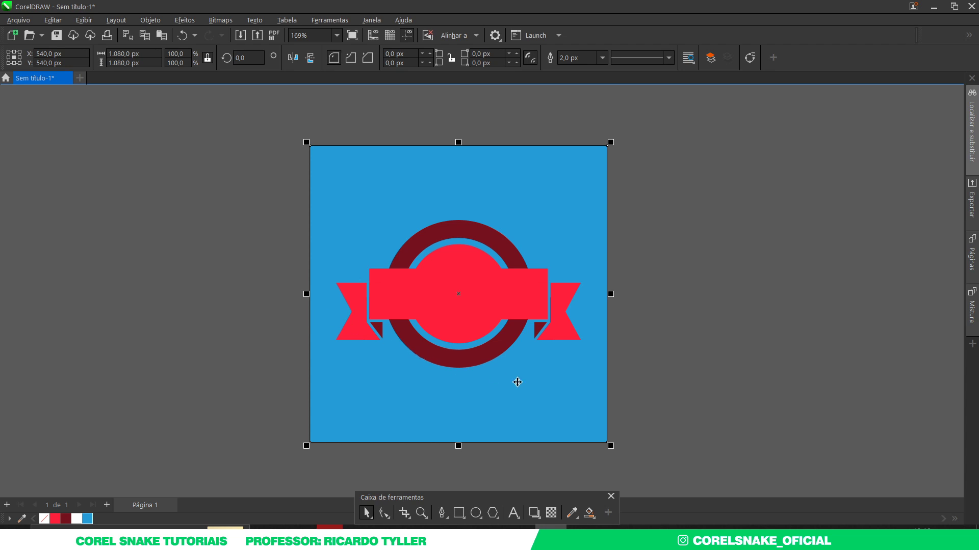
{"action": "key", "text": "ctrl+z"}
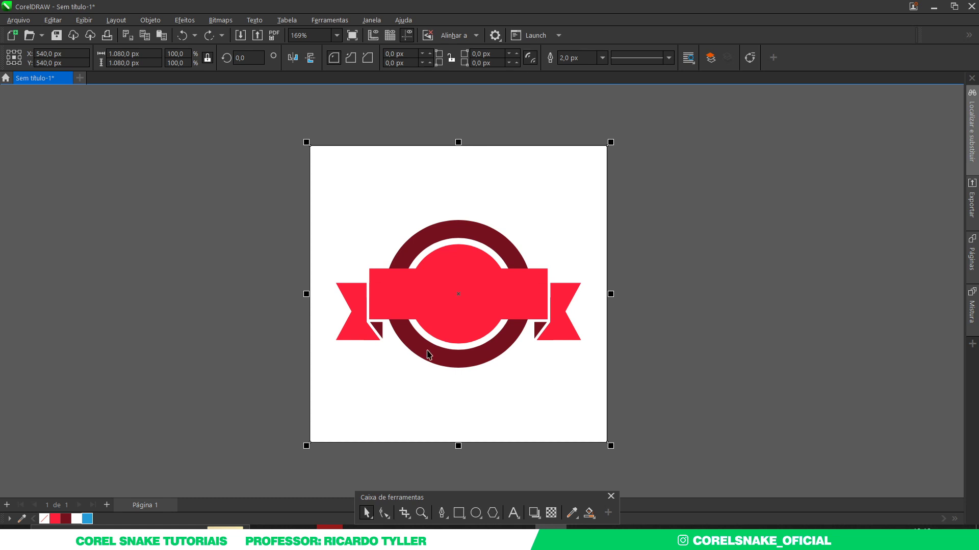
{"action": "left_click", "coordinate": [726, 401]}
{"action": "left_click", "coordinate": [537, 429]}
Type the text TUTORIAL below the badge and set it in Assistant ExtraBold.
{"action": "scroll", "coordinate": [641, 418], "scroll_direction": "up", "scroll_amount": 2}
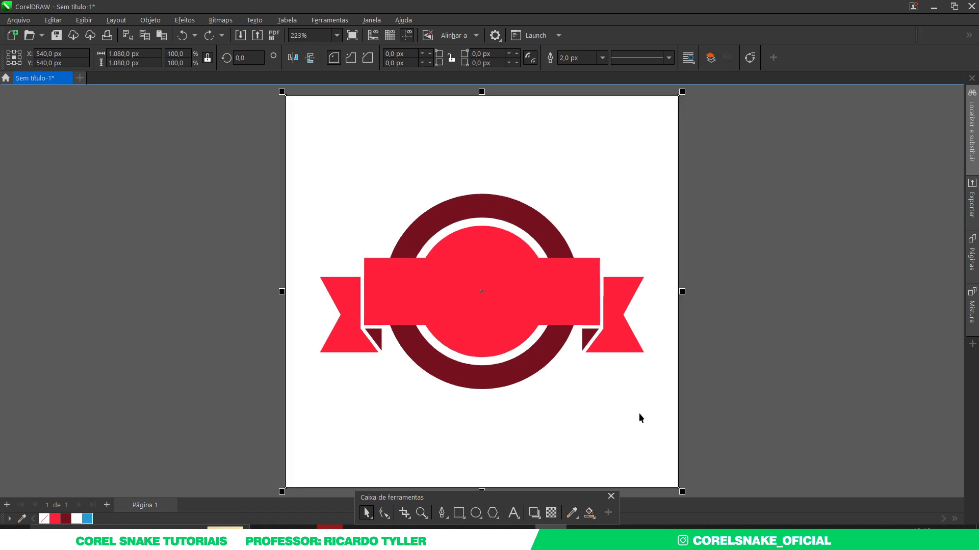
{"action": "left_click", "coordinate": [761, 350]}
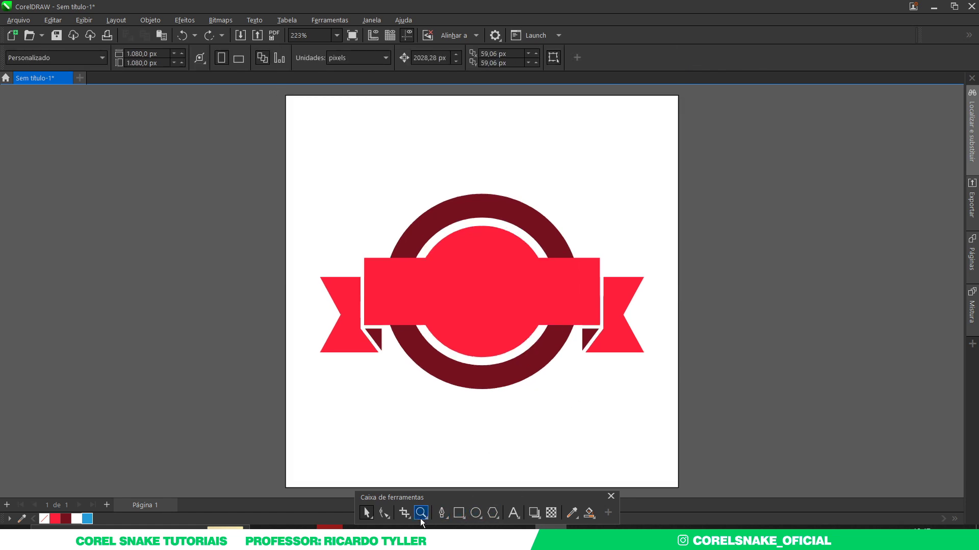
{"action": "left_click", "coordinate": [514, 513]}
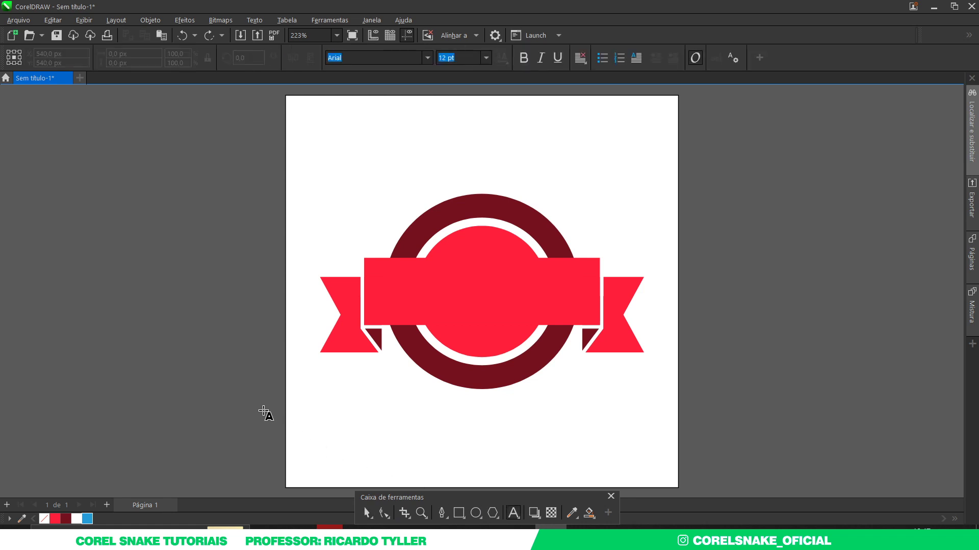
{"action": "left_click", "coordinate": [262, 411]}
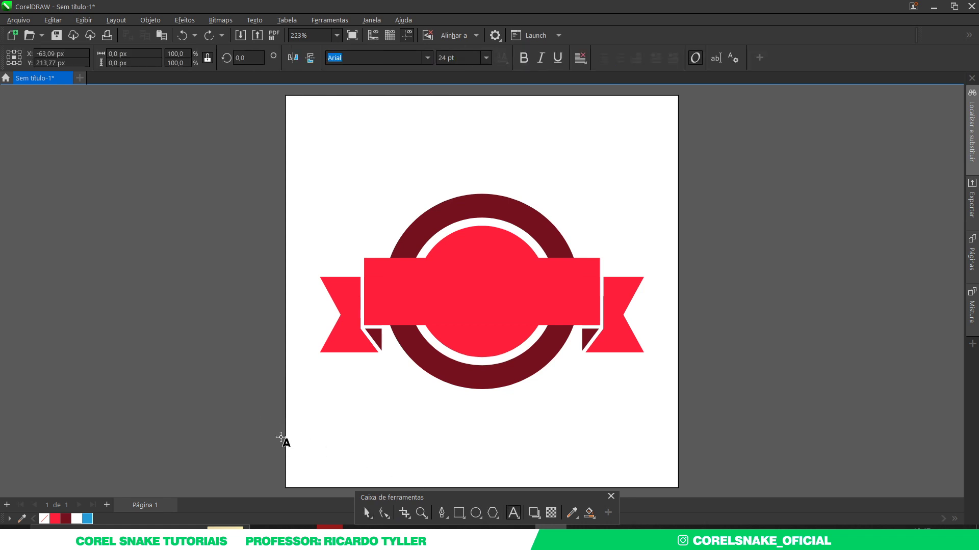
{"action": "type", "text": "TUTORIAL"}
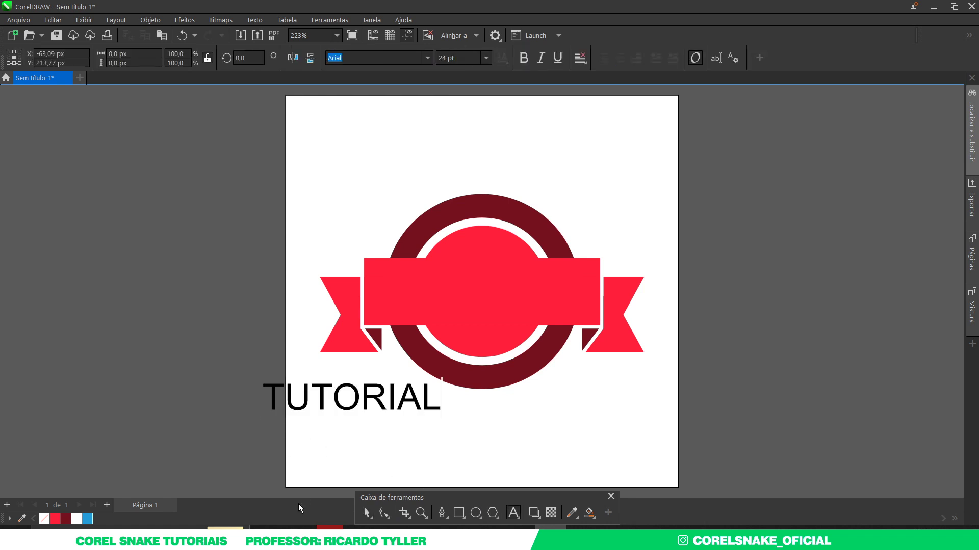
{"action": "left_click", "coordinate": [365, 513]}
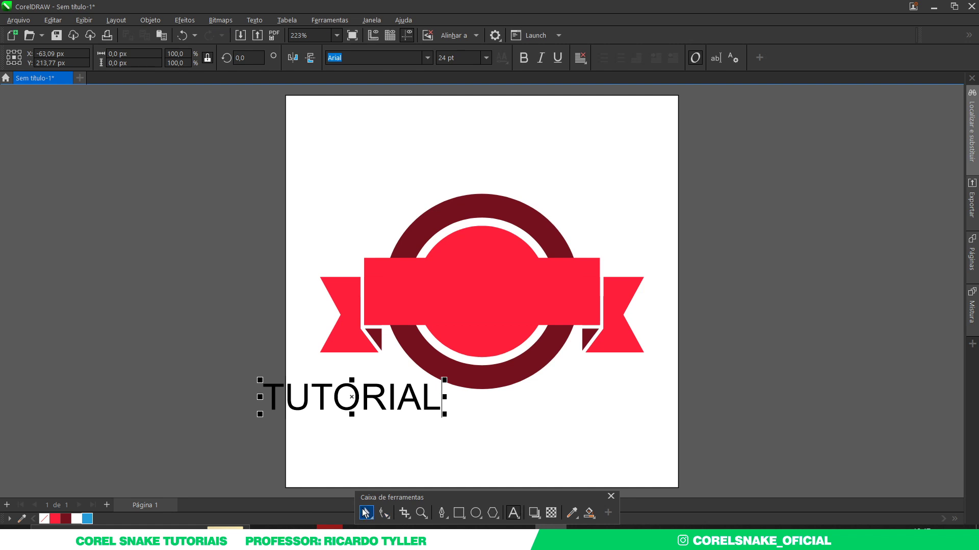
{"action": "left_click", "coordinate": [431, 58]}
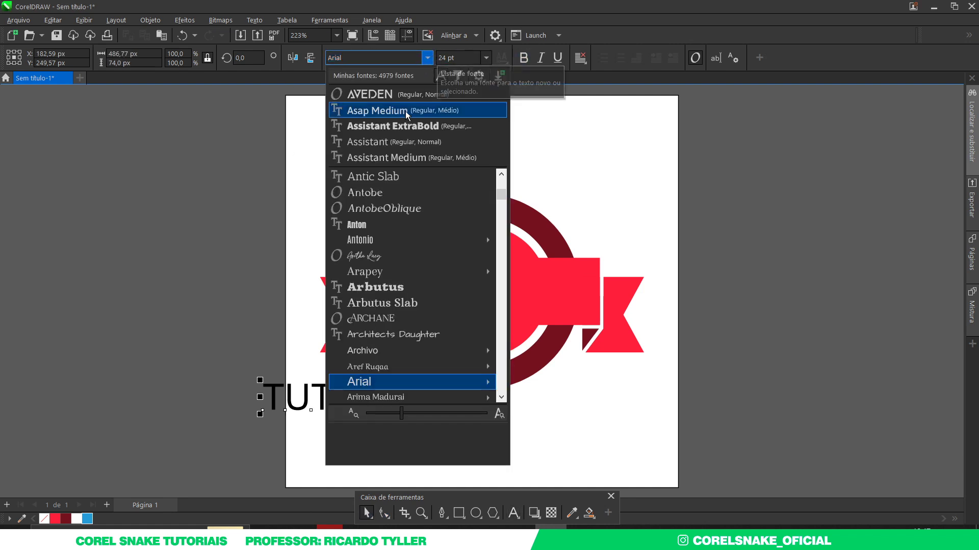
{"action": "left_click", "coordinate": [399, 129]}
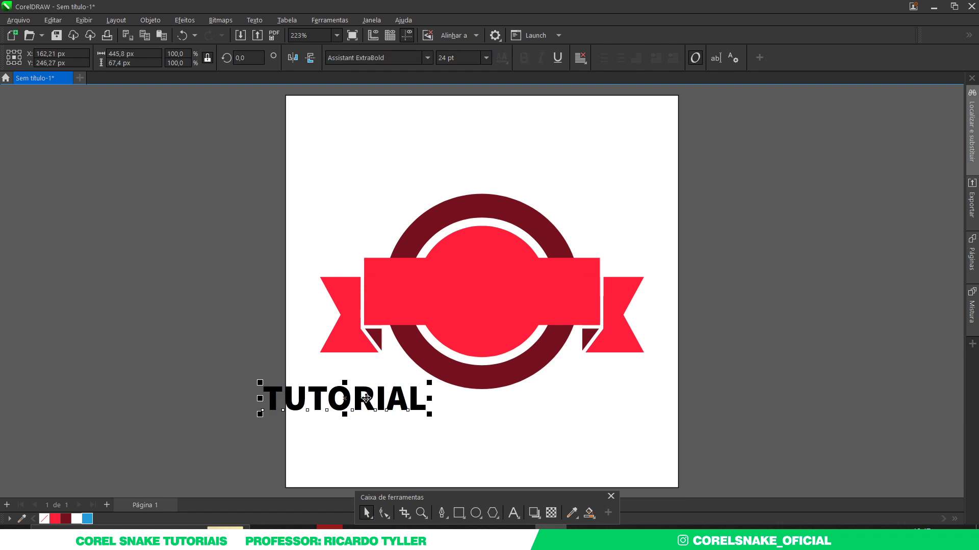
Move TUTORIAL onto the banner, make it white, and enlarge it to fill the banner.
{"action": "mouse_move", "coordinate": [372, 394]}
{"action": "left_mouse_down"}
{"action": "mouse_move", "coordinate": [491, 292]}
{"action": "mouse_move", "coordinate": [506, 293]}
{"action": "left_mouse_up"}
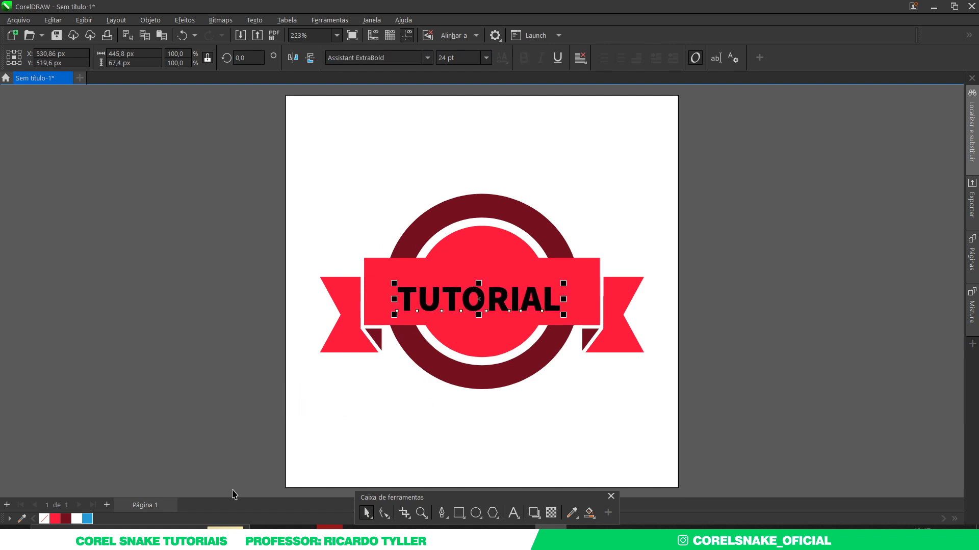
{"action": "left_click", "coordinate": [75, 518]}
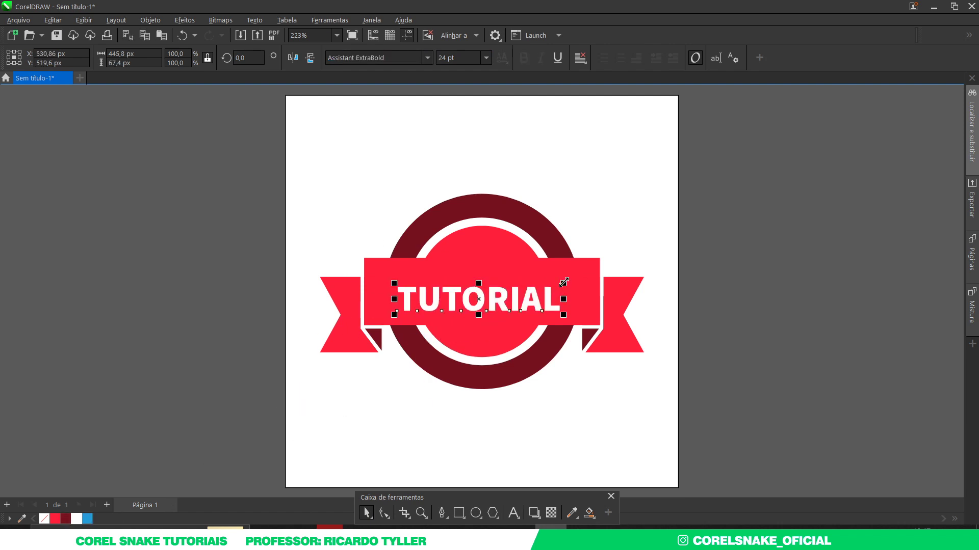
{"action": "left_click_drag", "start_coordinate": [564, 282], "coordinate": [580, 280]}
{"action": "left_click_drag", "start_coordinate": [507, 310], "coordinate": [506, 302]}
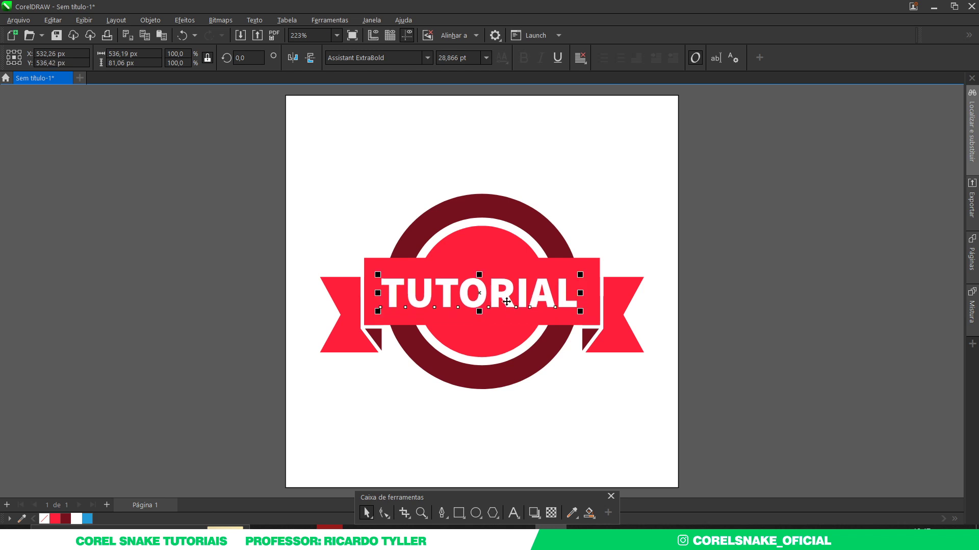
{"action": "left_click", "coordinate": [842, 345]}
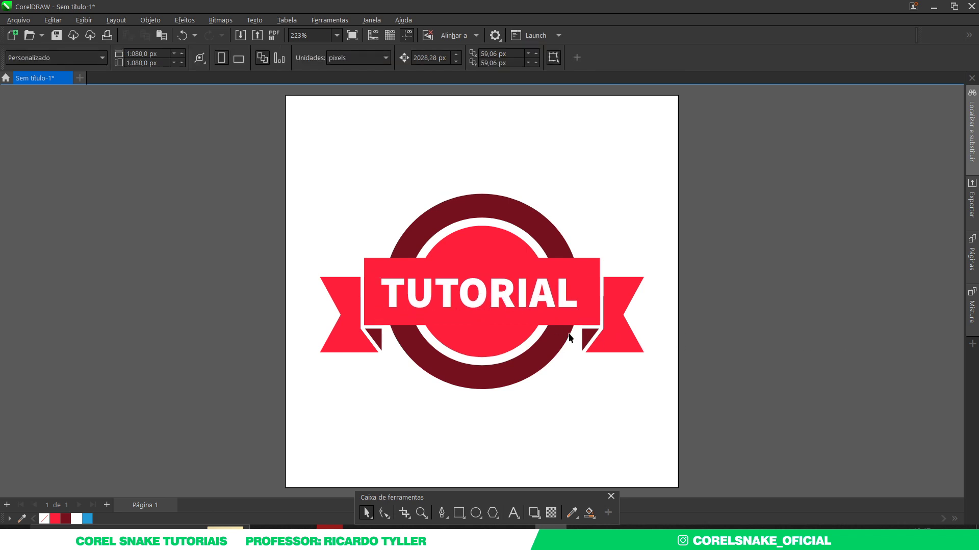
Draw a straight Freehand line beneath TUTORIAL and lengthen it to the left.
{"action": "left_click", "coordinate": [459, 513]}
{"action": "scroll", "coordinate": [472, 331], "scroll_direction": "up", "scroll_amount": 3}
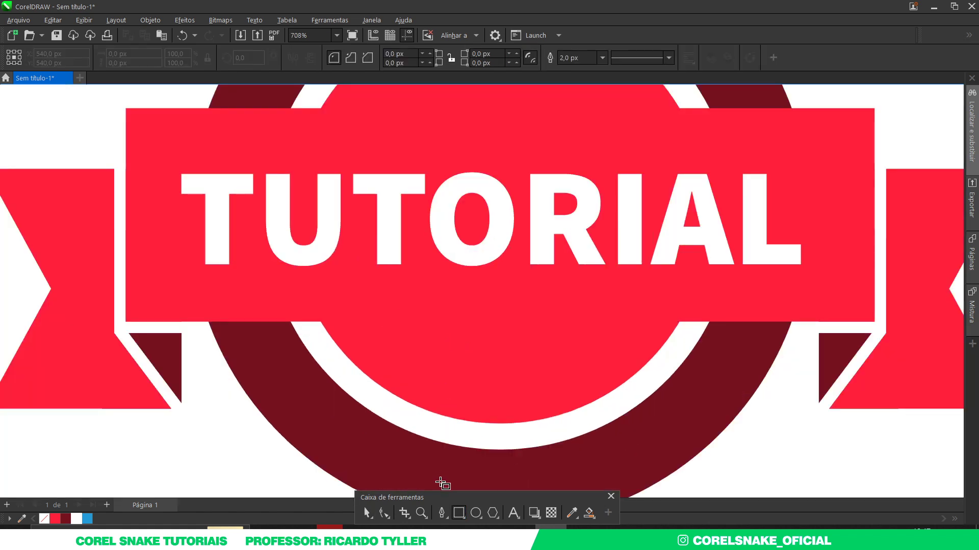
{"action": "left_click", "coordinate": [442, 513]}
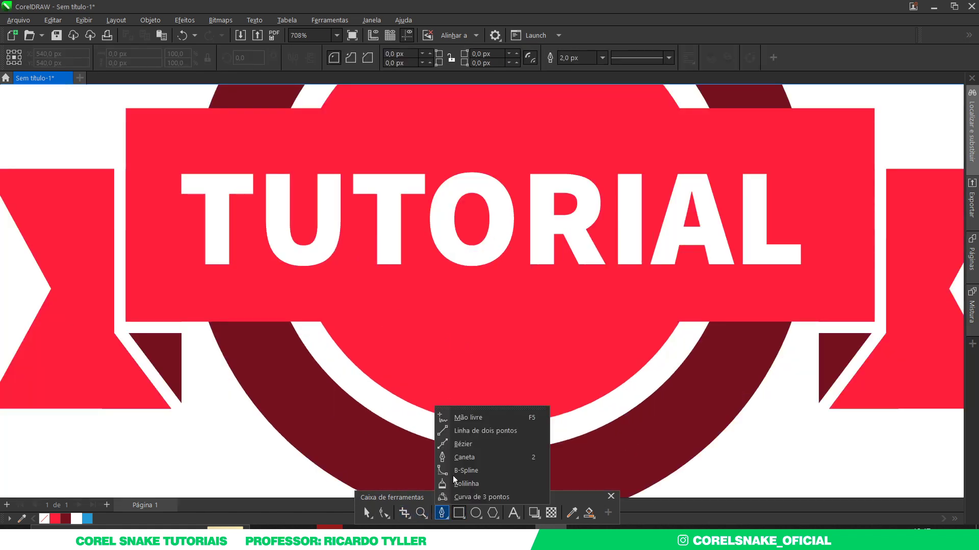
{"action": "left_click", "coordinate": [468, 418]}
{"action": "left_click", "coordinate": [400, 296]}
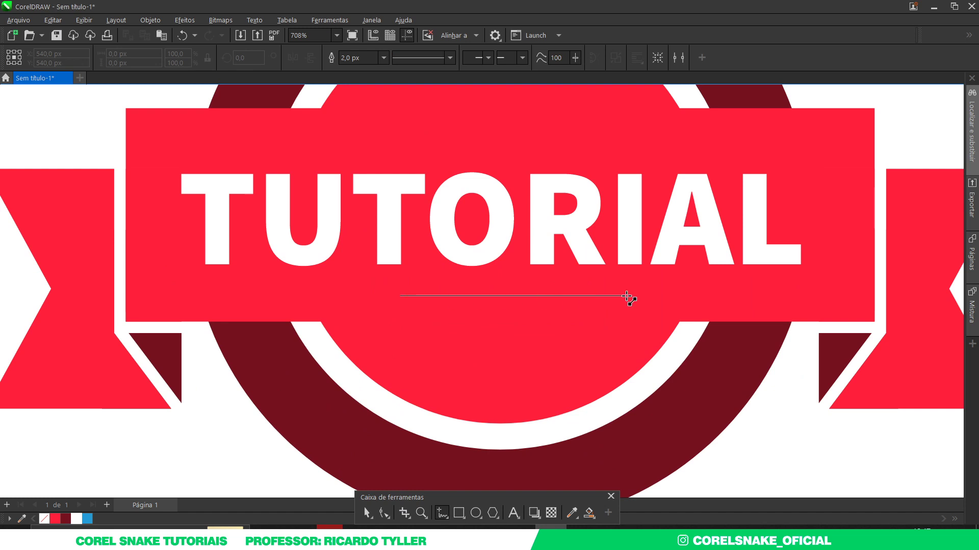
{"action": "left_click", "coordinate": [627, 295]}
{"action": "key", "text": "space"}
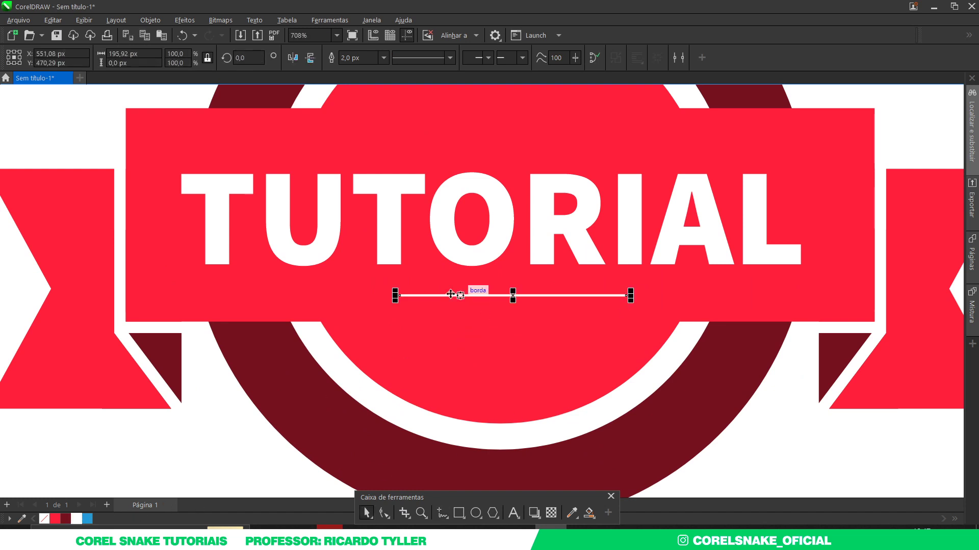
{"action": "left_click_drag", "start_coordinate": [395, 296], "coordinate": [371, 295]}
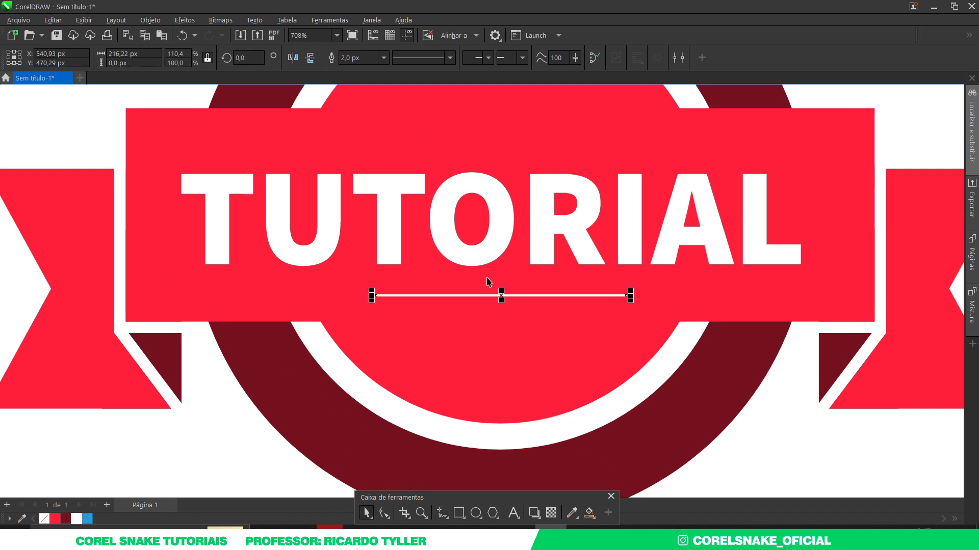
Select the white line together with the banner, ending with the line selected.
{"action": "left_click", "coordinate": [494, 257]}
{"action": "left_click", "coordinate": [463, 347]}
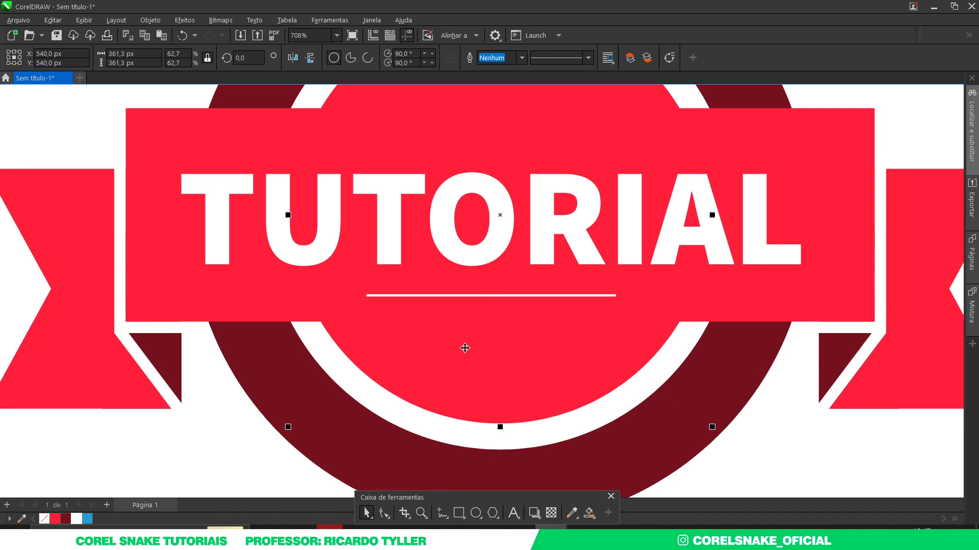
{"action": "left_click", "coordinate": [480, 295]}
{"action": "left_click", "coordinate": [677, 293], "text": "shift"}
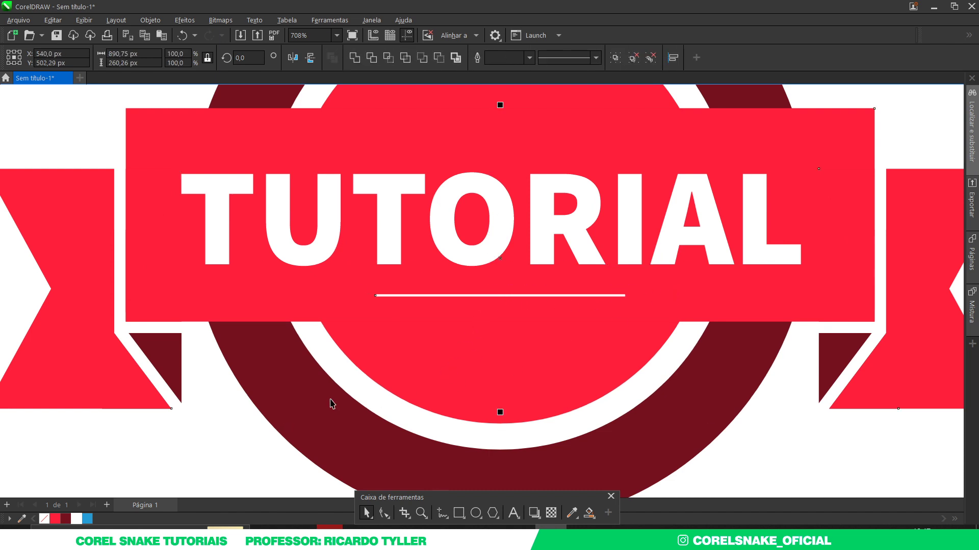
{"action": "left_click", "coordinate": [420, 296]}
Copy the white line lower and place a shrunken TUTORIAL copy between the two lines.
{"action": "left_click_drag", "start_coordinate": [419, 296], "coordinate": [421, 341]}
{"action": "left_click", "coordinate": [446, 219]}
{"action": "left_click_drag", "start_coordinate": [446, 219], "coordinate": [447, 282]}
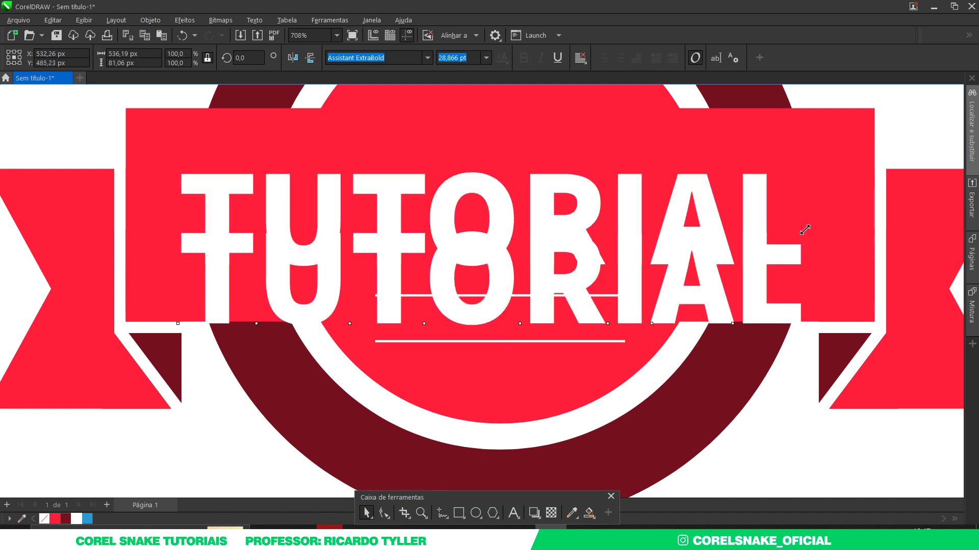
{"action": "mouse_move", "coordinate": [803, 229]}
{"action": "left_mouse_down"}
{"action": "mouse_move", "coordinate": [675, 271]}
{"action": "mouse_move", "coordinate": [586, 263]}
{"action": "left_mouse_up"}
{"action": "left_click_drag", "start_coordinate": [518, 284], "coordinate": [518, 325]}
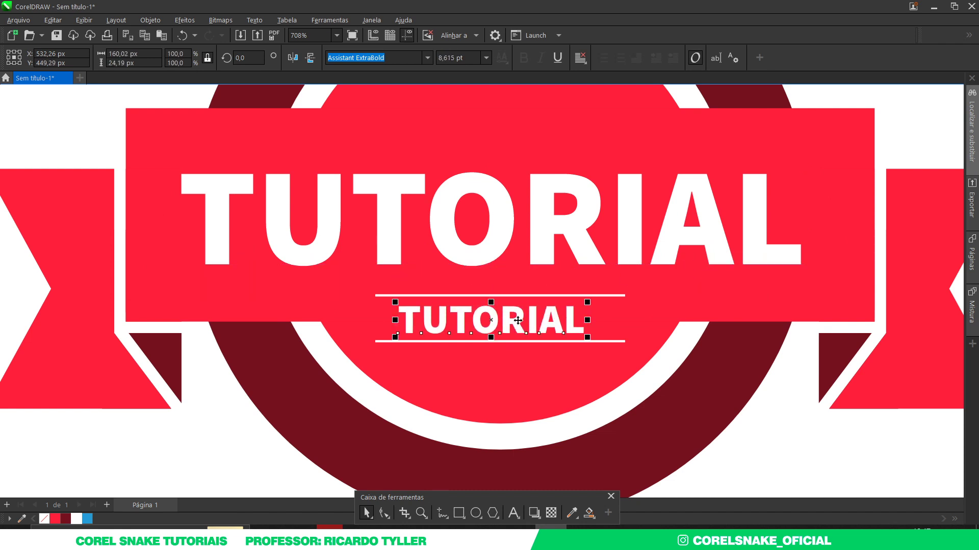
Change the small text copy's wording to BANNERS.
{"action": "double_click", "coordinate": [519, 325]}
{"action": "type", "text": "bA"}
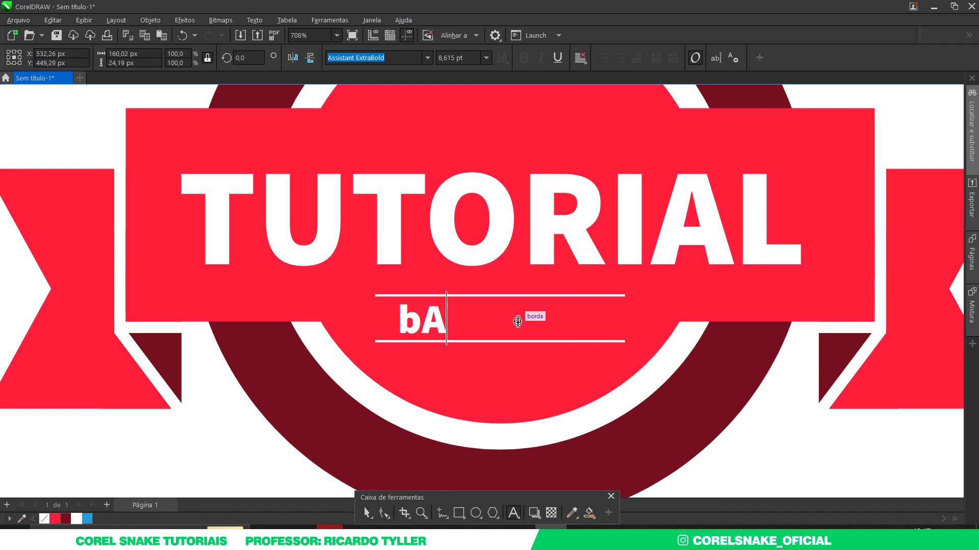
{"action": "key", "text": "BackSpace"}
{"action": "key", "text": "BackSpace"}
{"action": "type", "text": "Ba"}
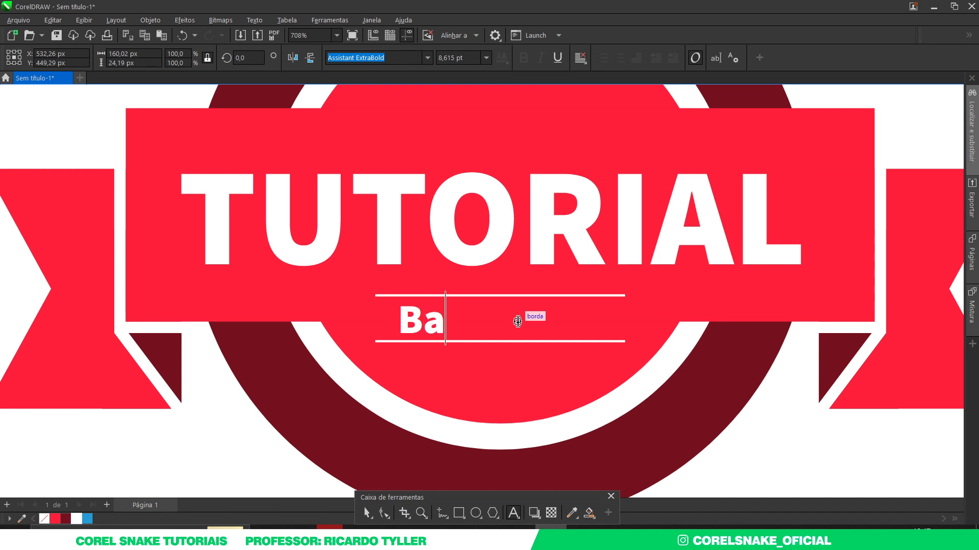
{"action": "key", "text": "BackSpace"}
{"action": "type", "text": "ANNER"}
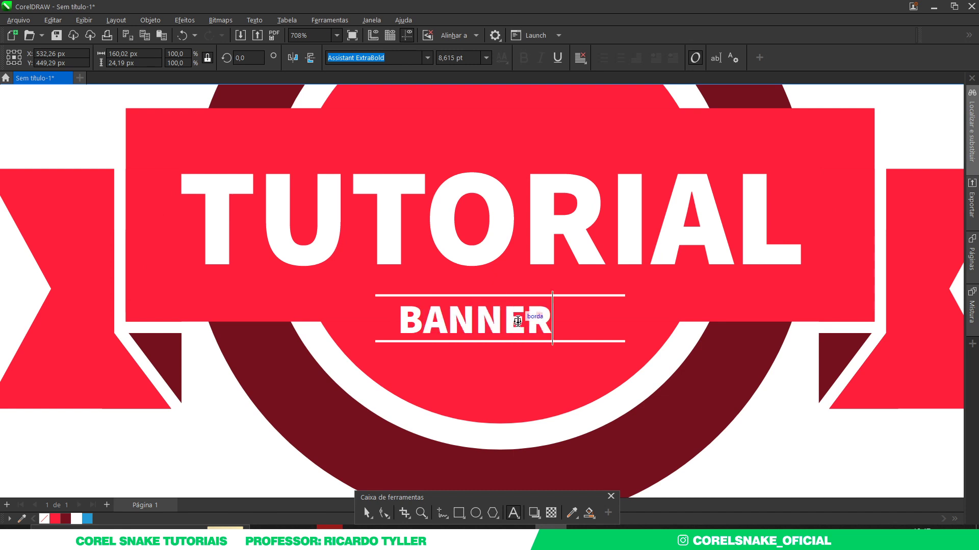
{"action": "type", "text": "S"}
{"action": "key", "text": "ctrl+space"}
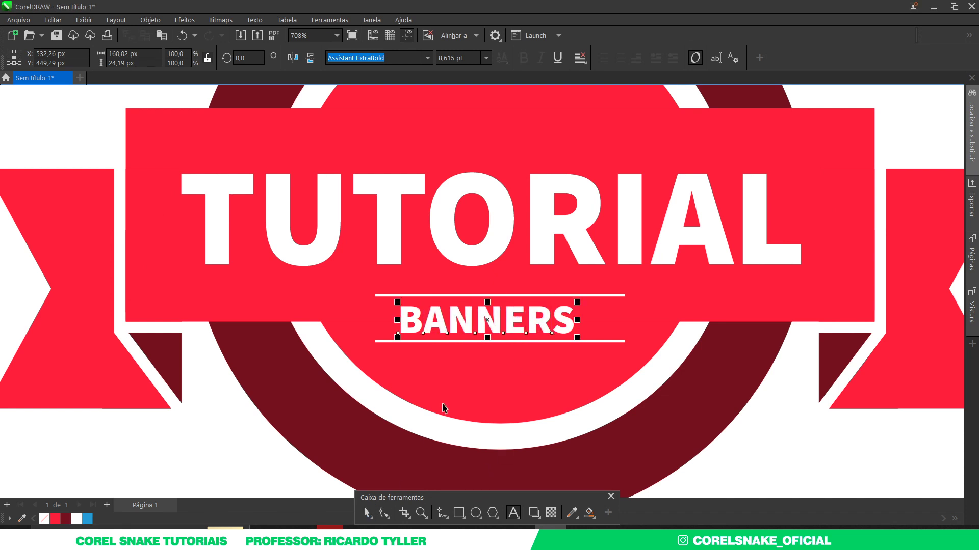
Give the BANNERS text a lighter Assistant font weight.
{"action": "left_click", "coordinate": [444, 409]}
{"action": "key", "text": "shift+F4"}
{"action": "left_click", "coordinate": [461, 366], "text": "ctrl"}
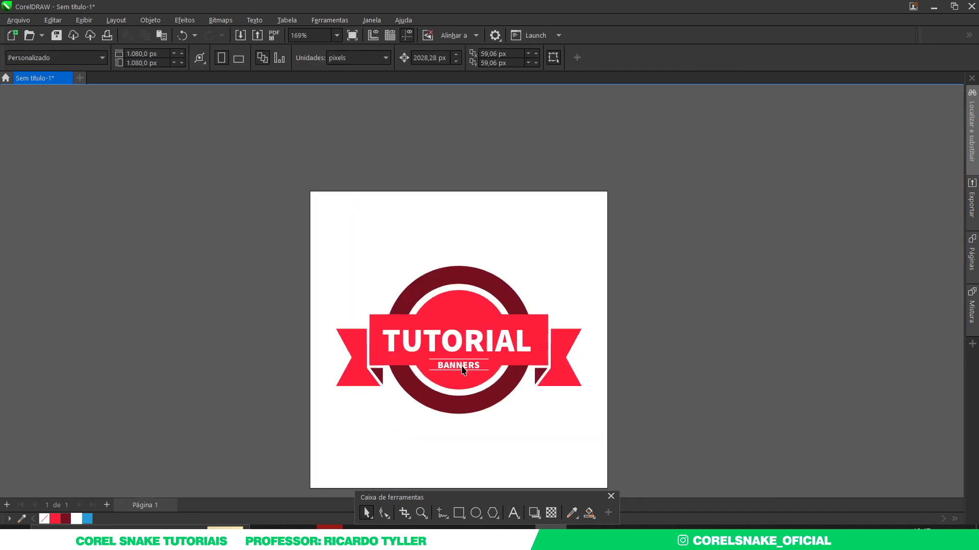
{"action": "scroll", "coordinate": [463, 369], "scroll_direction": "up", "scroll_amount": 2}
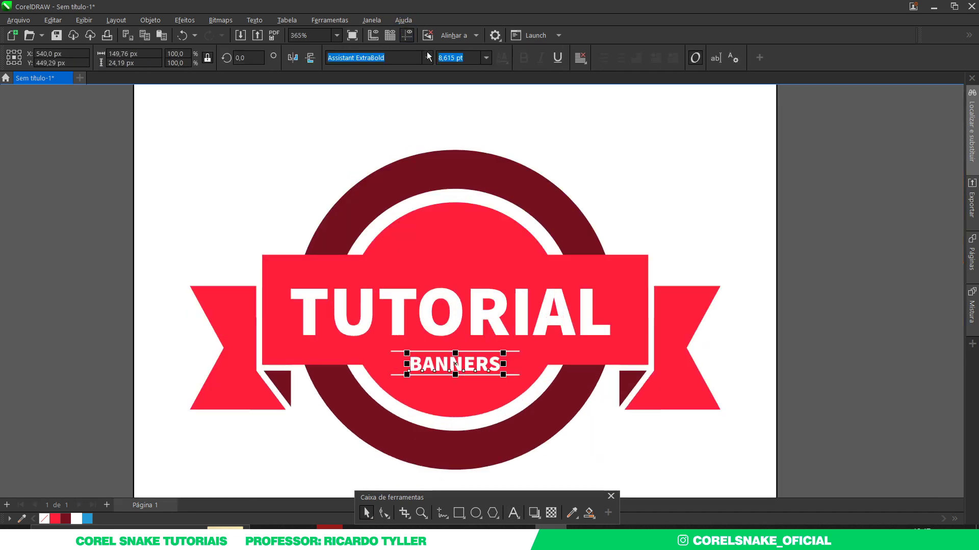
{"action": "left_click", "coordinate": [427, 58]}
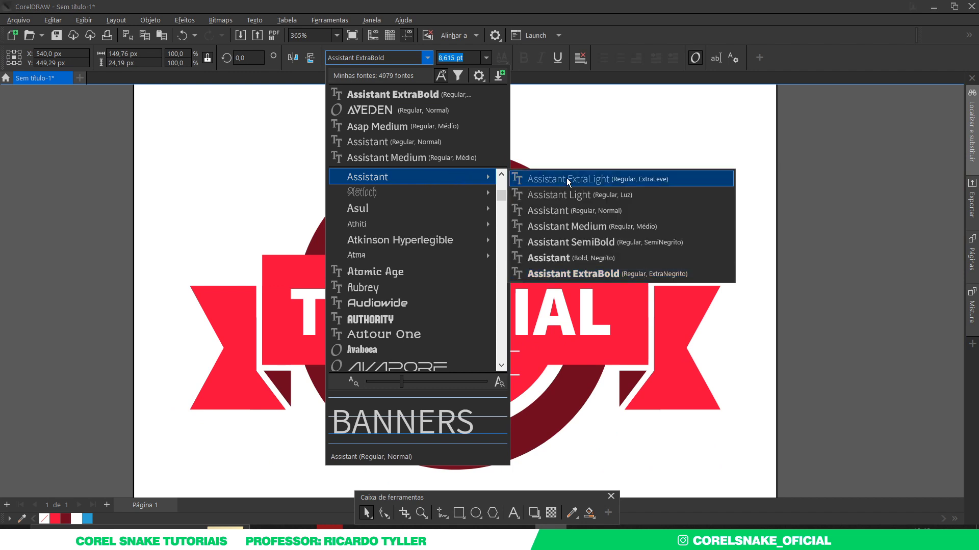
{"action": "left_click", "coordinate": [569, 220]}
{"action": "left_click", "coordinate": [932, 316]}
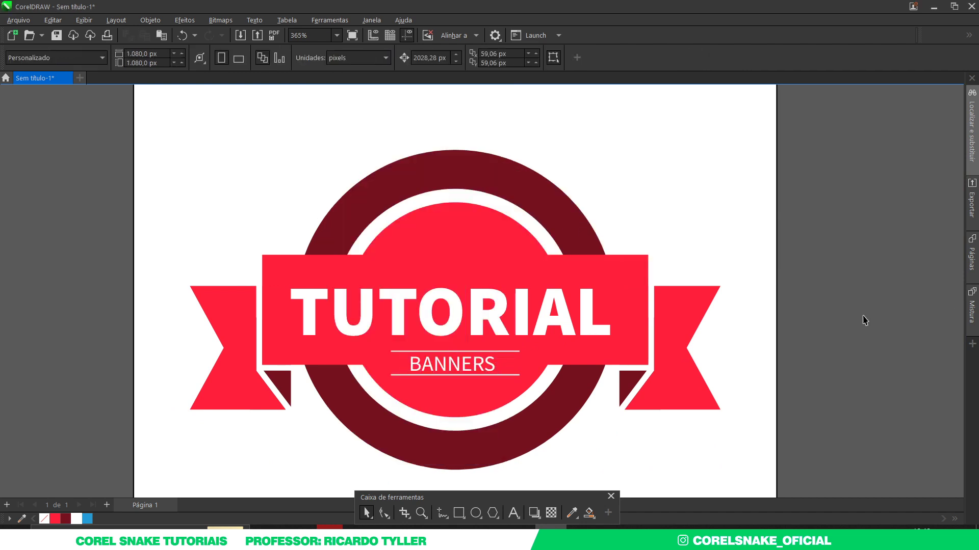
{"action": "scroll", "coordinate": [639, 334], "scroll_direction": "down", "scroll_amount": 1}
Centre the BANNERS group horizontally on the inner circle with the C key.
{"action": "left_click", "coordinate": [524, 357]}
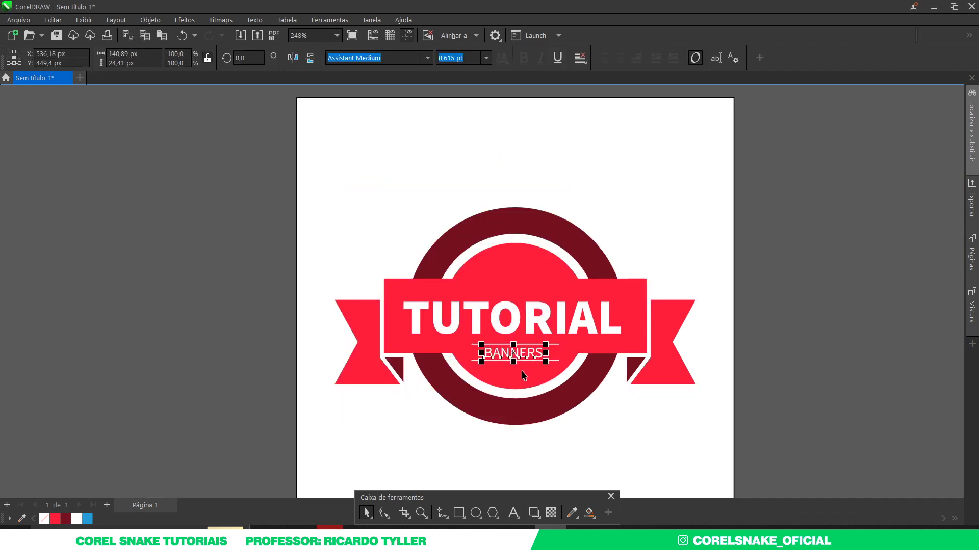
{"action": "left_click", "coordinate": [524, 376], "text": "shift"}
{"action": "key", "text": "c"}
{"action": "left_click", "coordinate": [900, 304]}
{"action": "scroll", "coordinate": [871, 280], "scroll_direction": "down", "scroll_amount": 1}
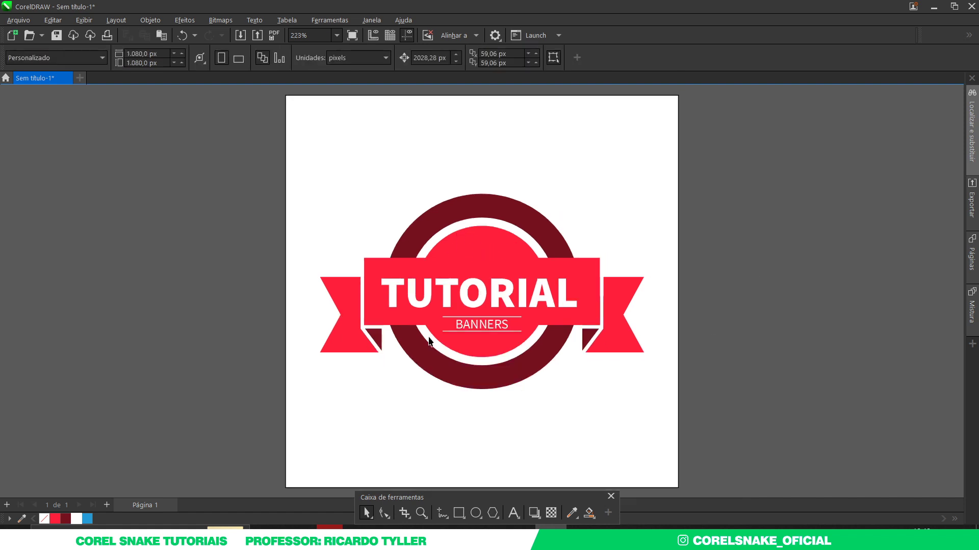
Draw a 5-point star and move it onto the badge centre above TUTORIAL.
{"action": "left_click", "coordinate": [493, 516]}
{"action": "left_click", "coordinate": [516, 441]}
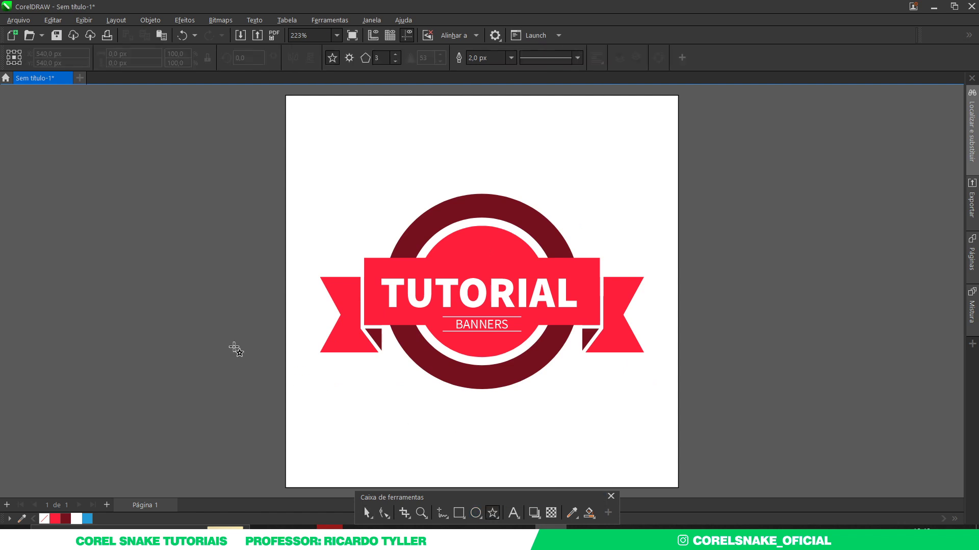
{"action": "mouse_move", "coordinate": [233, 346]}
{"action": "left_mouse_down"}
{"action": "mouse_move", "coordinate": [257, 385]}
{"action": "mouse_move", "coordinate": [291, 394]}
{"action": "left_mouse_up"}
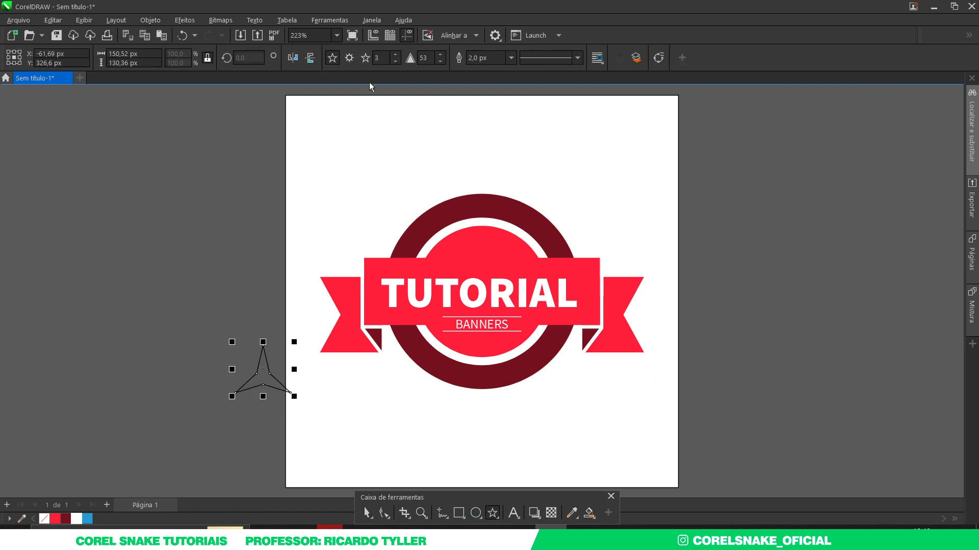
{"action": "left_click", "coordinate": [395, 55]}
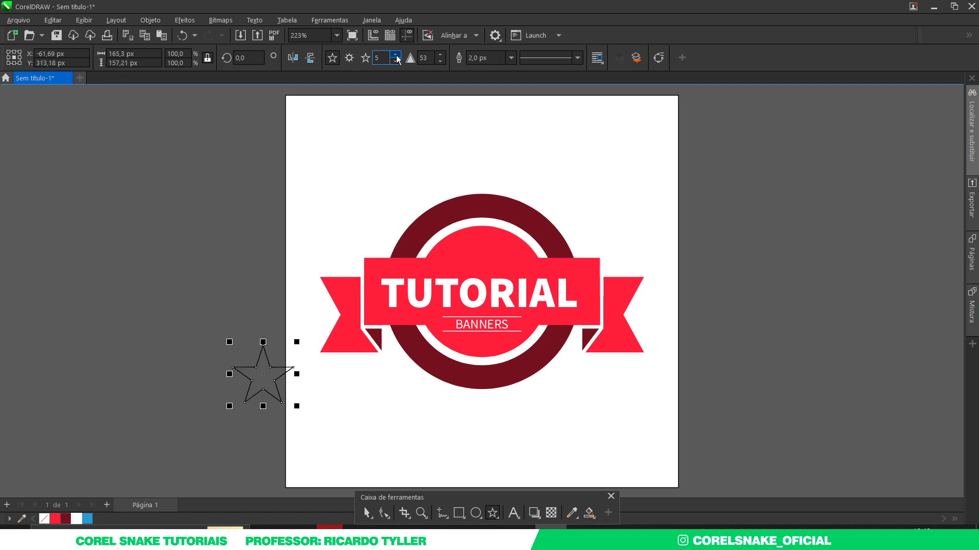
{"action": "left_click", "coordinate": [366, 513]}
{"action": "mouse_move", "coordinate": [262, 375]}
{"action": "left_mouse_down"}
{"action": "mouse_move", "coordinate": [493, 259]}
{"action": "mouse_move", "coordinate": [477, 248]}
{"action": "left_mouse_up"}
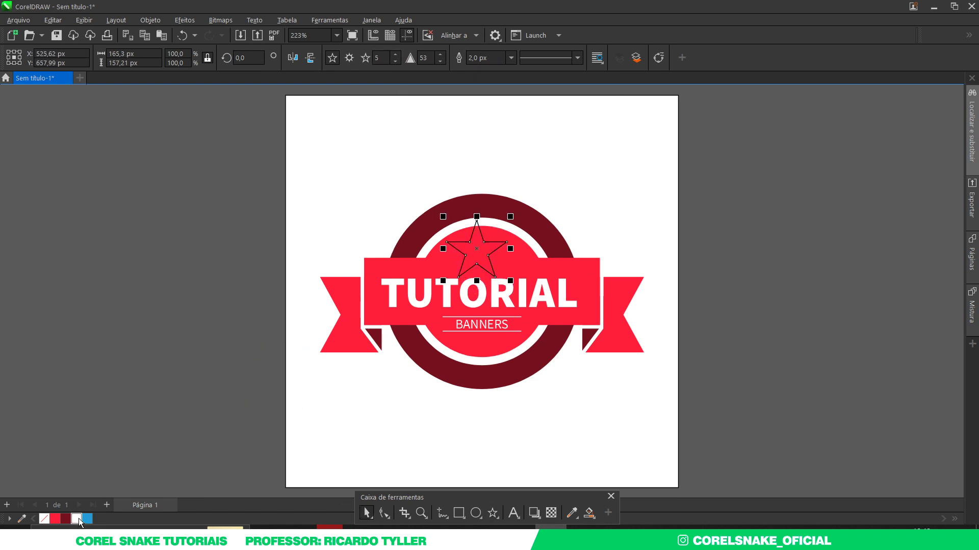
Fill the star white, shrink it to about 62%, and remove its outline.
{"action": "left_click", "coordinate": [77, 519]}
{"action": "left_click_drag", "start_coordinate": [511, 281], "coordinate": [498, 270]}
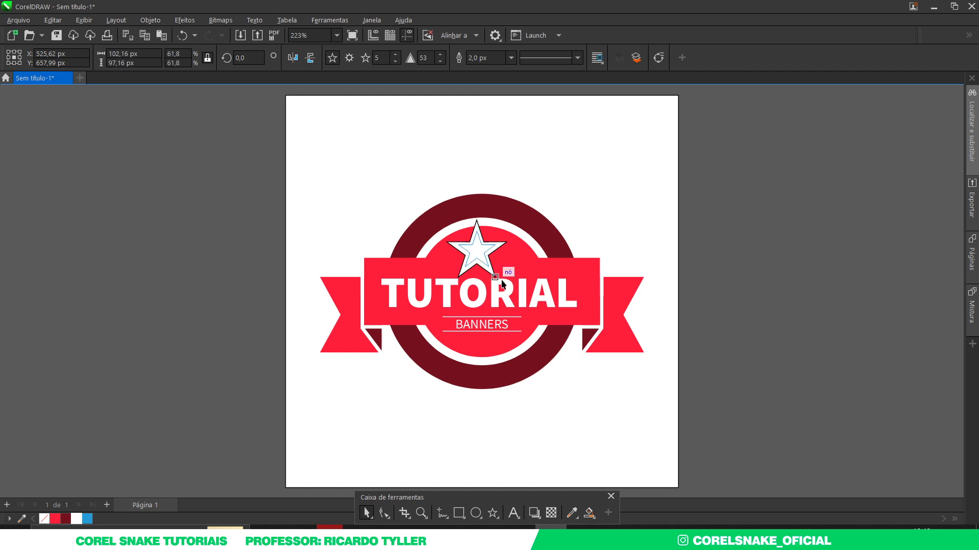
{"action": "right_click", "coordinate": [44, 519]}
{"action": "left_click", "coordinate": [415, 280], "text": "shift"}
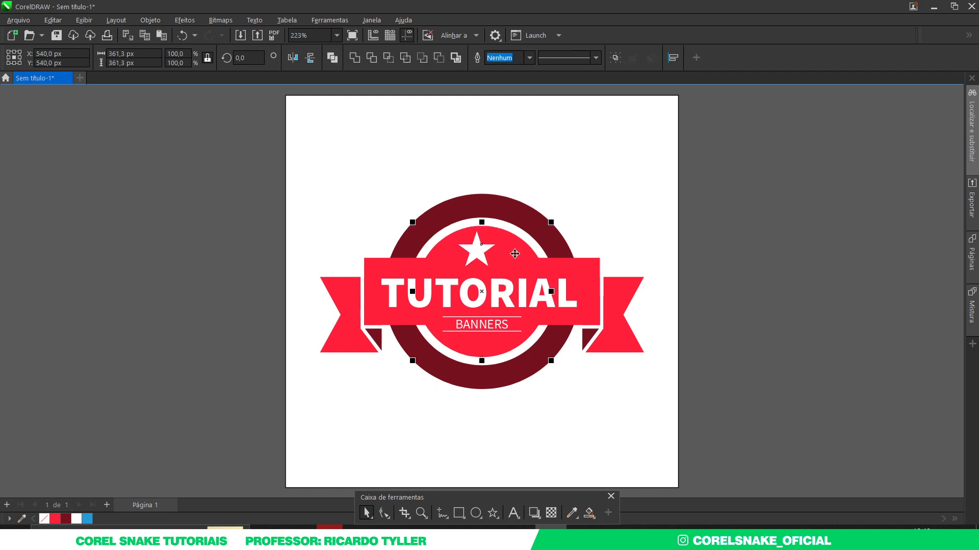
{"action": "left_click", "coordinate": [710, 182]}
{"action": "scroll", "coordinate": [494, 244], "scroll_direction": "up", "scroll_amount": 2}
{"action": "left_click", "coordinate": [494, 243]}
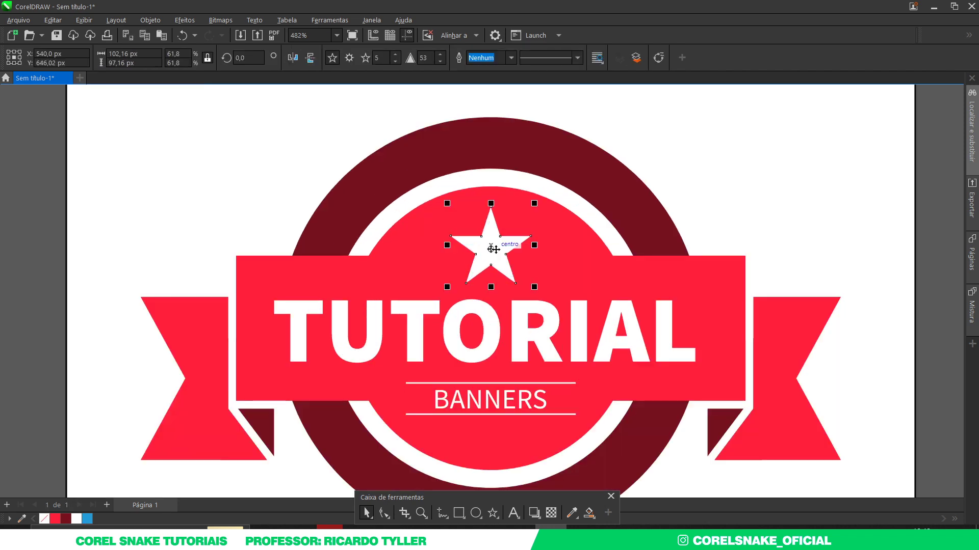
{"action": "scroll", "coordinate": [449, 314], "scroll_direction": "down", "scroll_amount": 3}
{"action": "left_click", "coordinate": [703, 290]}
{"action": "key", "text": "shift+F4"}
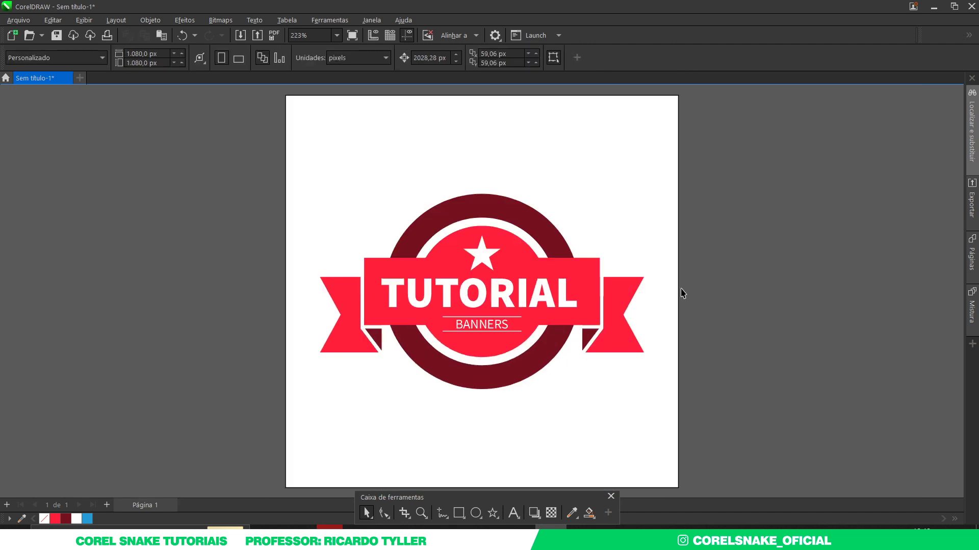
Place small white star copies at the top and lower left of the dark red ring.
{"action": "left_click", "coordinate": [485, 250]}
{"action": "scroll", "coordinate": [485, 250], "scroll_direction": "up", "scroll_amount": 2}
{"action": "mouse_move", "coordinate": [485, 251]}
{"action": "left_mouse_down"}
{"action": "mouse_move", "coordinate": [484, 187]}
{"action": "mouse_move", "coordinate": [497, 204]}
{"action": "left_mouse_up"}
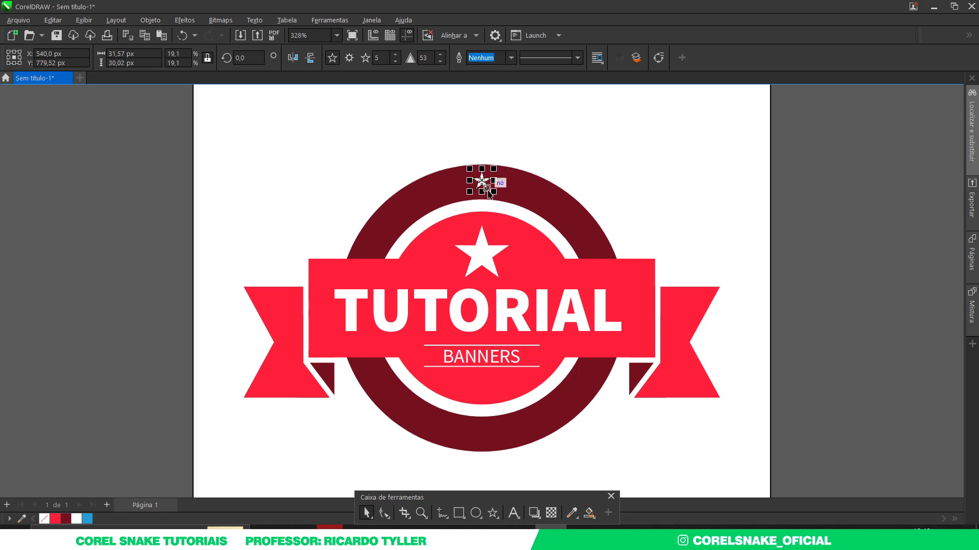
{"action": "scroll", "coordinate": [492, 195], "scroll_direction": "up", "scroll_amount": 2}
{"action": "mouse_move", "coordinate": [494, 193]}
{"action": "left_mouse_down"}
{"action": "mouse_move", "coordinate": [469, 442]}
{"action": "mouse_move", "coordinate": [357, 388]}
{"action": "left_mouse_up"}
{"action": "scroll", "coordinate": [477, 199], "scroll_direction": "down", "scroll_amount": 2}
{"action": "scroll", "coordinate": [470, 441], "scroll_direction": "up", "scroll_amount": 3}
{"action": "scroll", "coordinate": [473, 427], "scroll_direction": "down", "scroll_amount": 1}
{"action": "scroll", "coordinate": [470, 423], "scroll_direction": "down", "scroll_amount": 1}
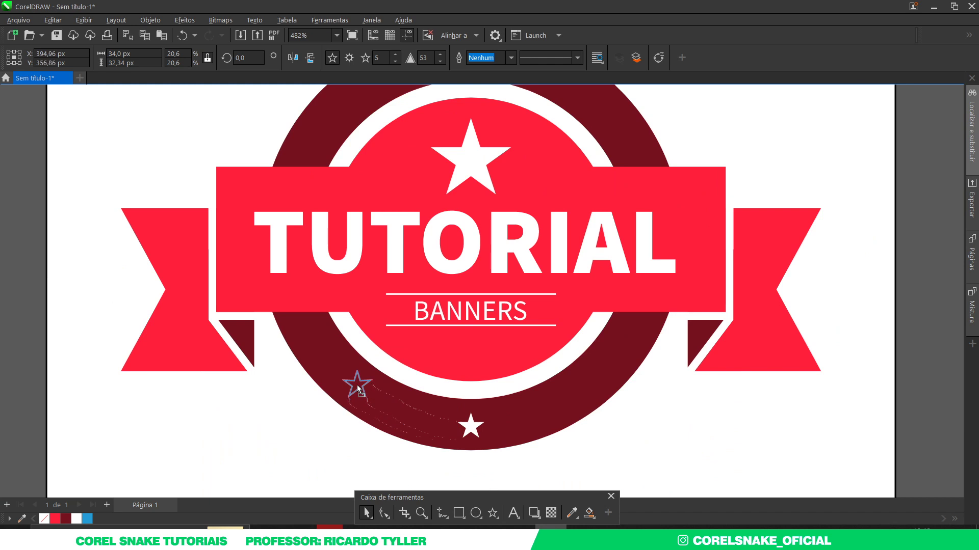
{"action": "left_click_drag", "start_coordinate": [356, 387], "coordinate": [356, 387]}
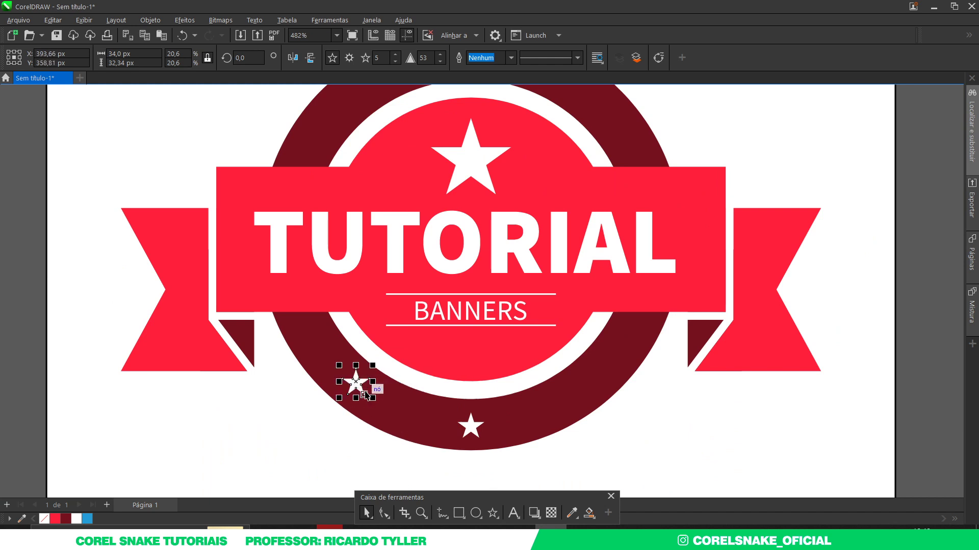
Add a star at the lower right, then copy both side stars up to the ring's top.
{"action": "scroll", "coordinate": [356, 388], "scroll_direction": "up", "scroll_amount": 3}
{"action": "scroll", "coordinate": [355, 388], "scroll_direction": "down", "scroll_amount": 2}
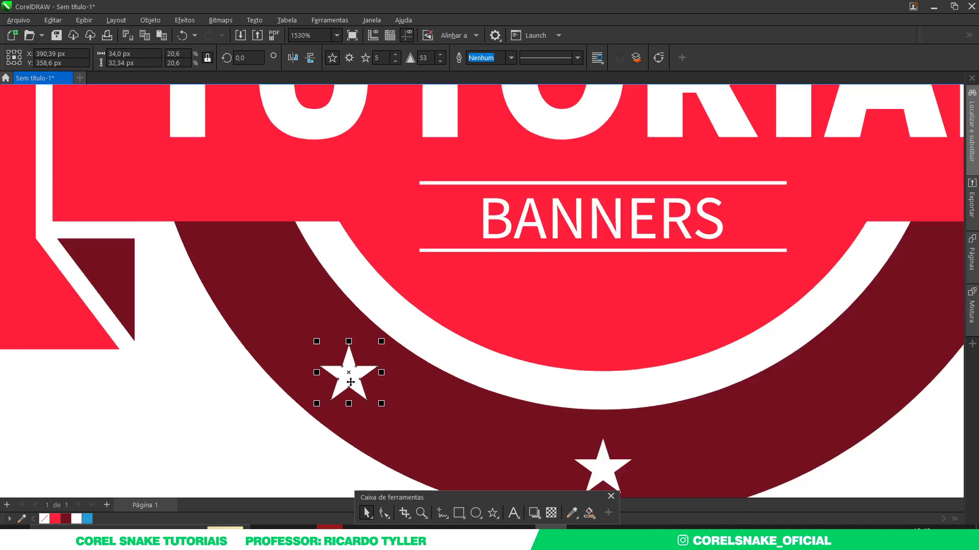
{"action": "left_click_drag", "start_coordinate": [350, 380], "coordinate": [590, 385]}
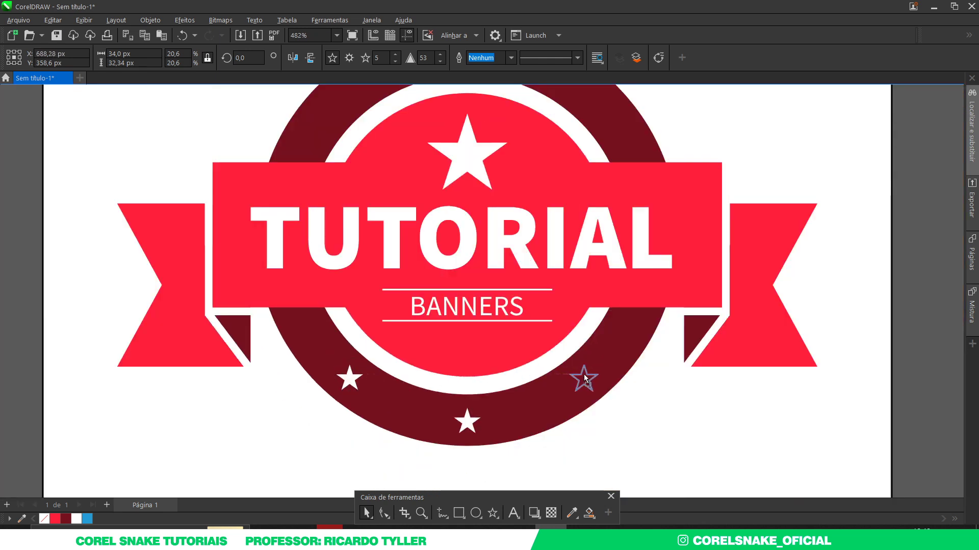
{"action": "left_click", "coordinate": [351, 383], "text": "shift"}
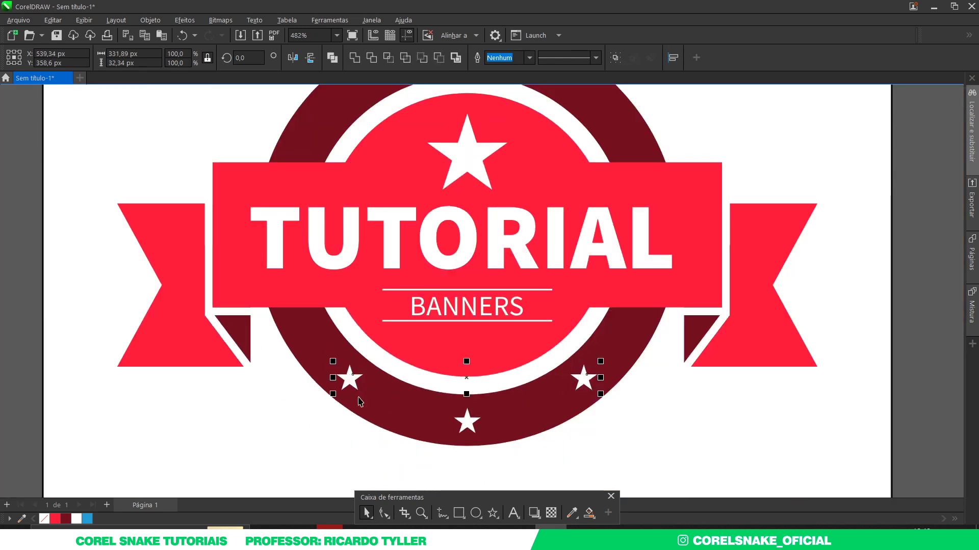
{"action": "scroll", "coordinate": [351, 387], "scroll_direction": "down", "scroll_amount": 2}
{"action": "left_click_drag", "start_coordinate": [352, 388], "coordinate": [341, 256]}
{"action": "left_click", "coordinate": [718, 312]}
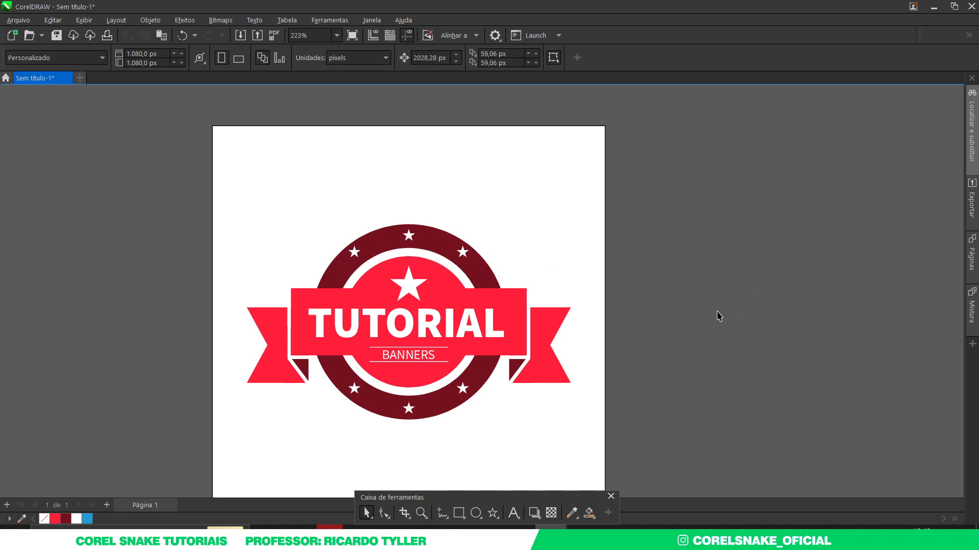
Shift the BANNERS subtitle group a little lower beneath TUTORIAL, then view the whole page centred.
{"action": "key", "text": "shift+F4"}
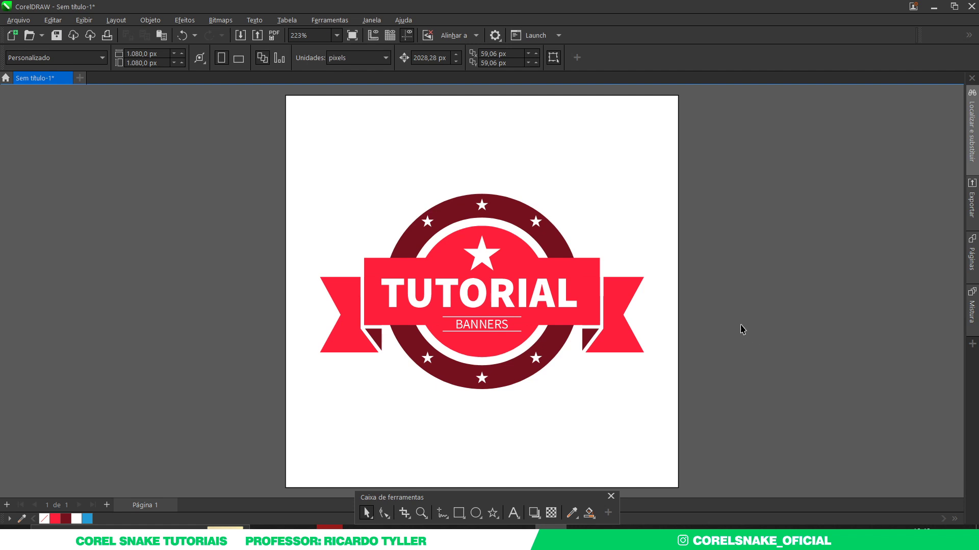
{"action": "left_click_drag", "start_coordinate": [729, 316], "coordinate": [436, 340]}
{"action": "scroll", "coordinate": [481, 332], "scroll_direction": "up", "scroll_amount": 3}
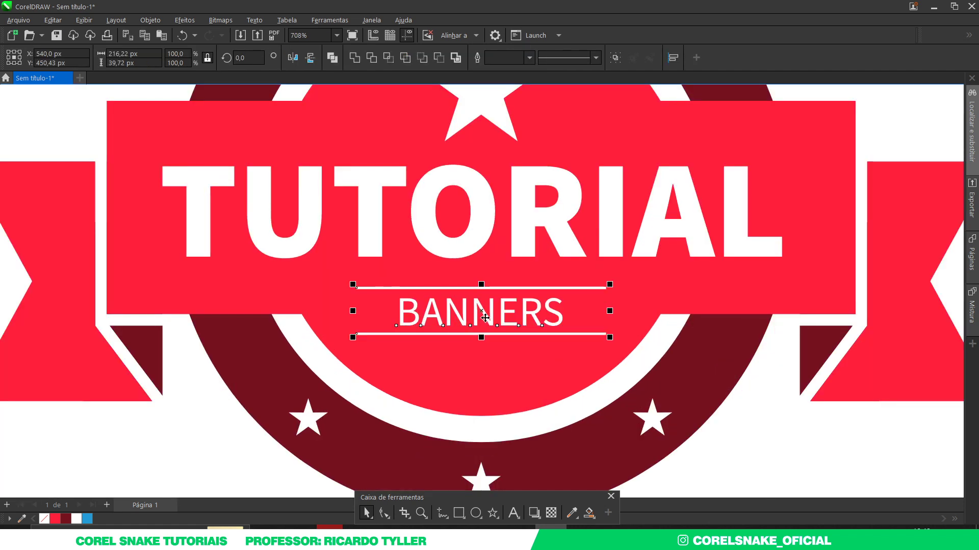
{"action": "left_click_drag", "start_coordinate": [476, 307], "coordinate": [477, 315]}
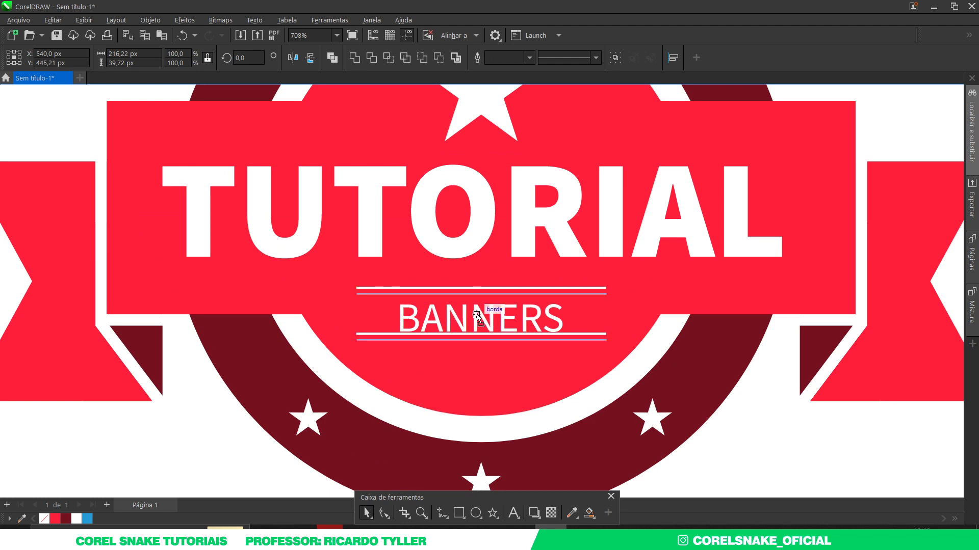
{"action": "scroll", "coordinate": [477, 319], "scroll_direction": "down", "scroll_amount": 3}
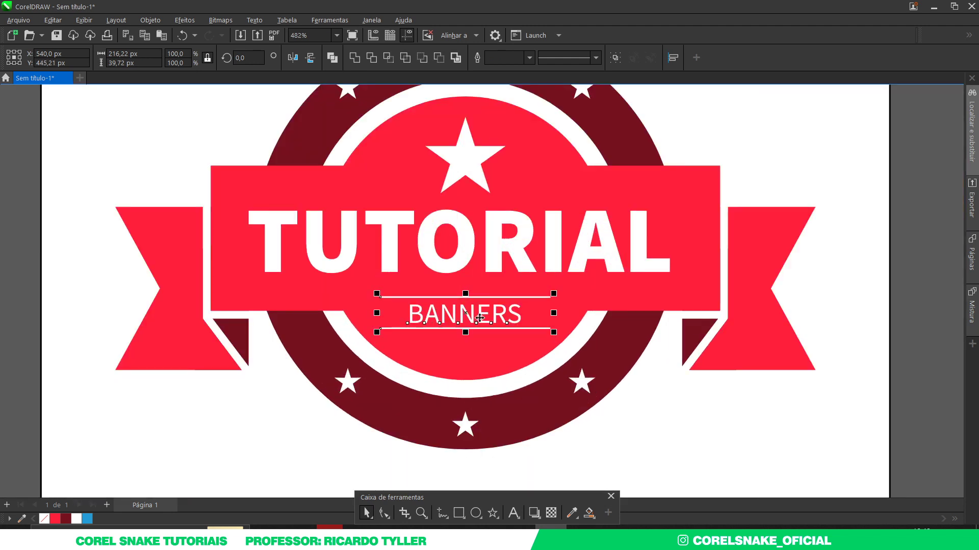
{"action": "scroll", "coordinate": [483, 326], "scroll_direction": "up", "scroll_amount": 4}
{"action": "left_click_drag", "start_coordinate": [476, 311], "coordinate": [473, 322]}
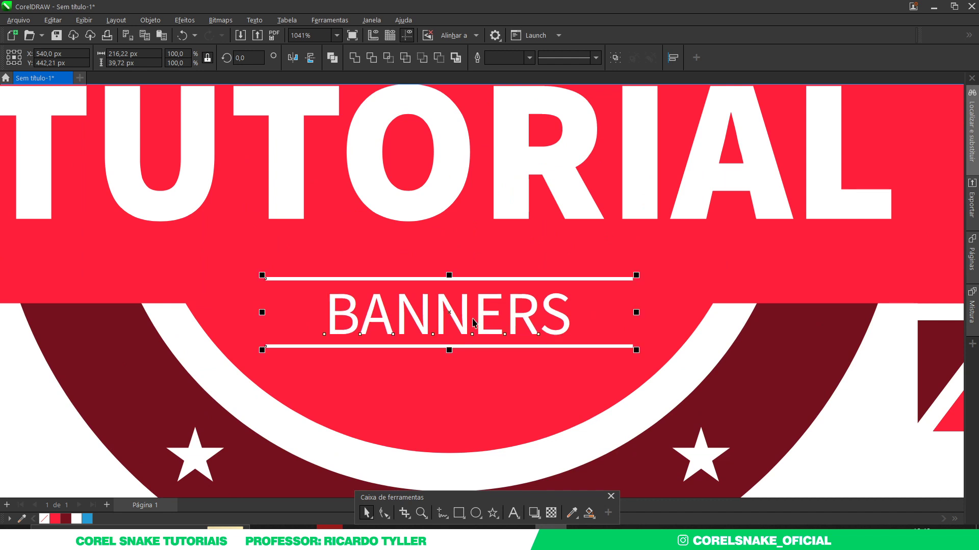
{"action": "key", "text": "shift+F4"}
{"action": "left_click", "coordinate": [646, 334]}
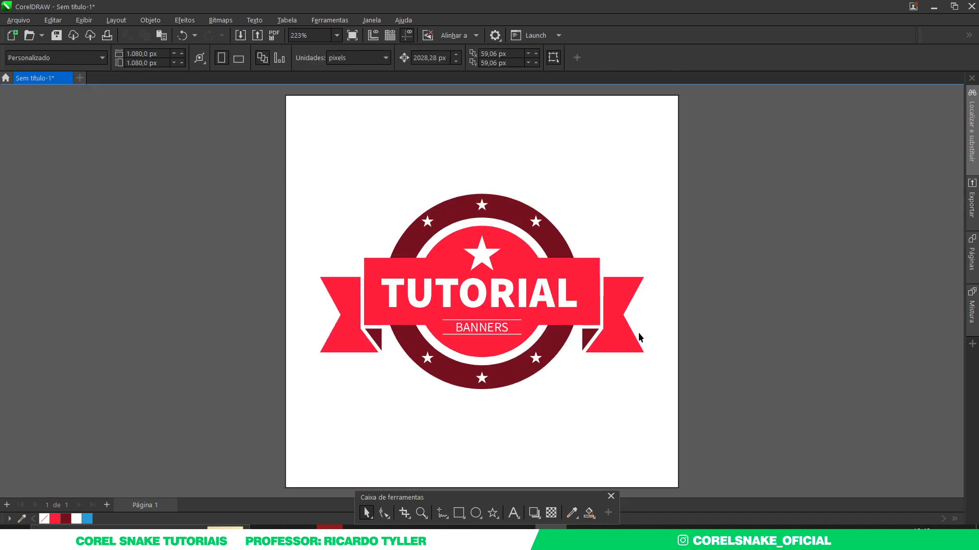
{"action": "scroll", "coordinate": [531, 312], "scroll_direction": "up", "scroll_amount": 2}
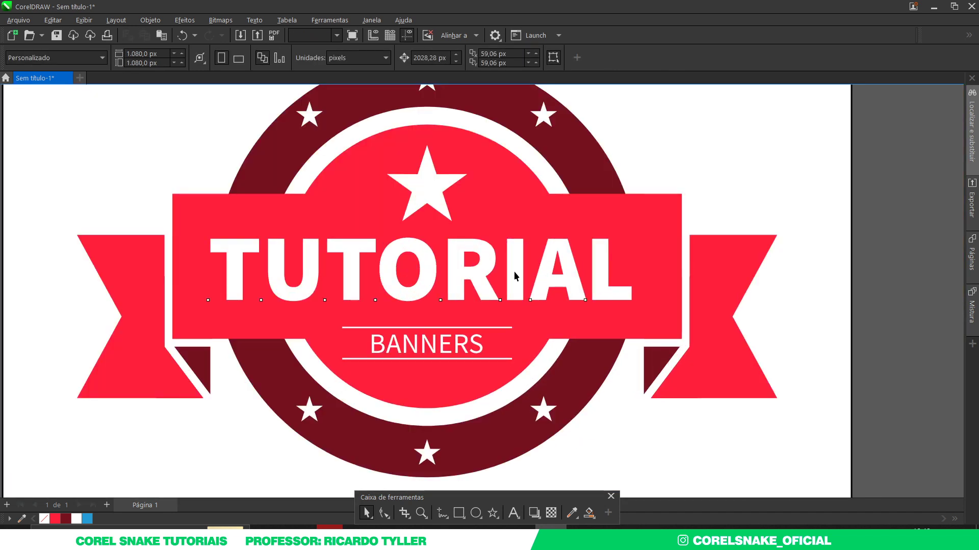
{"action": "scroll", "coordinate": [510, 296], "scroll_direction": "down", "scroll_amount": 2}
{"action": "key", "text": "shift+F4"}
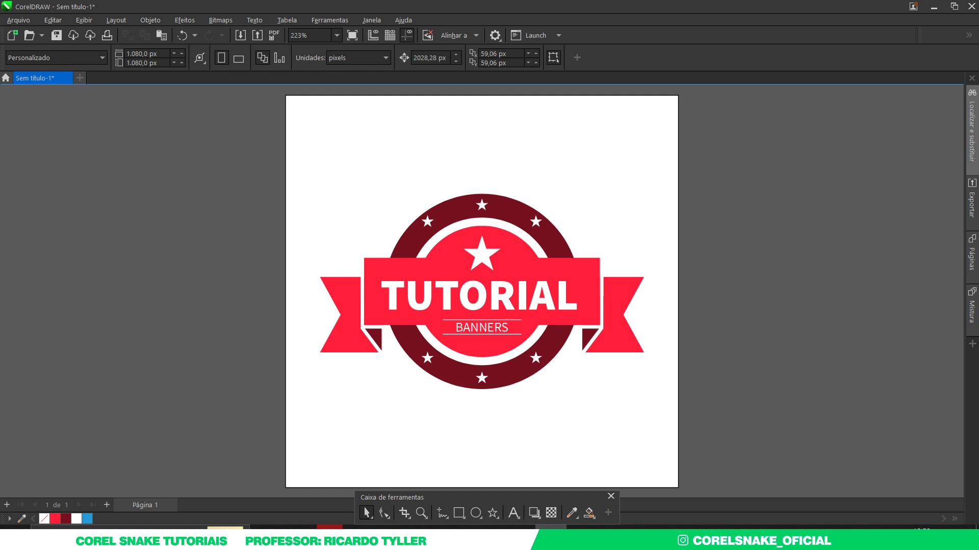
{"action": "key", "text": "alt+Tab"}
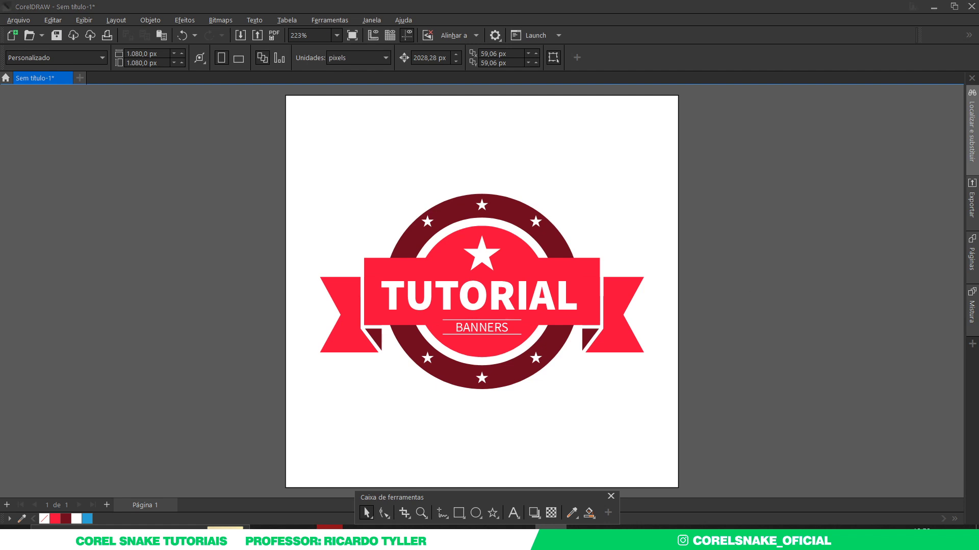